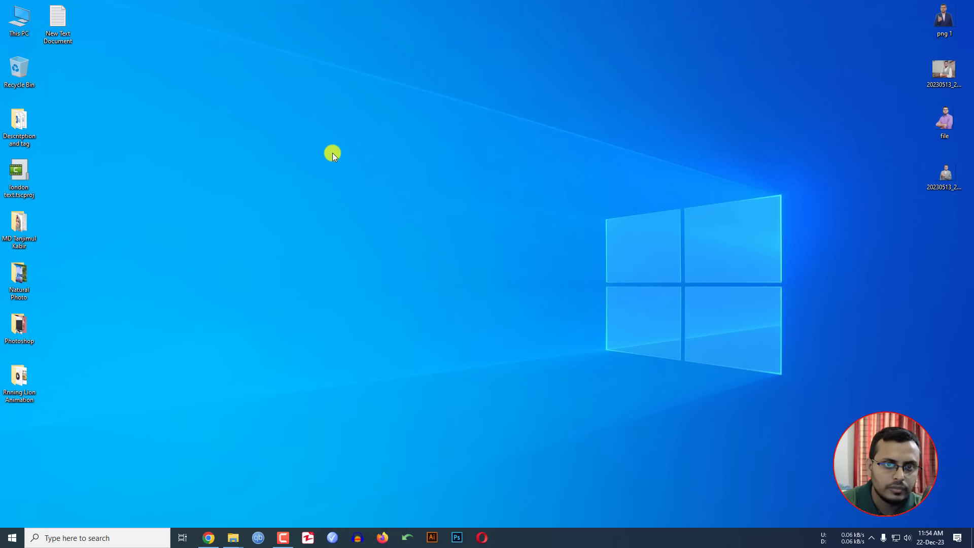
pyautogui.rightClick(323, 145)
pyautogui.click(337, 175)
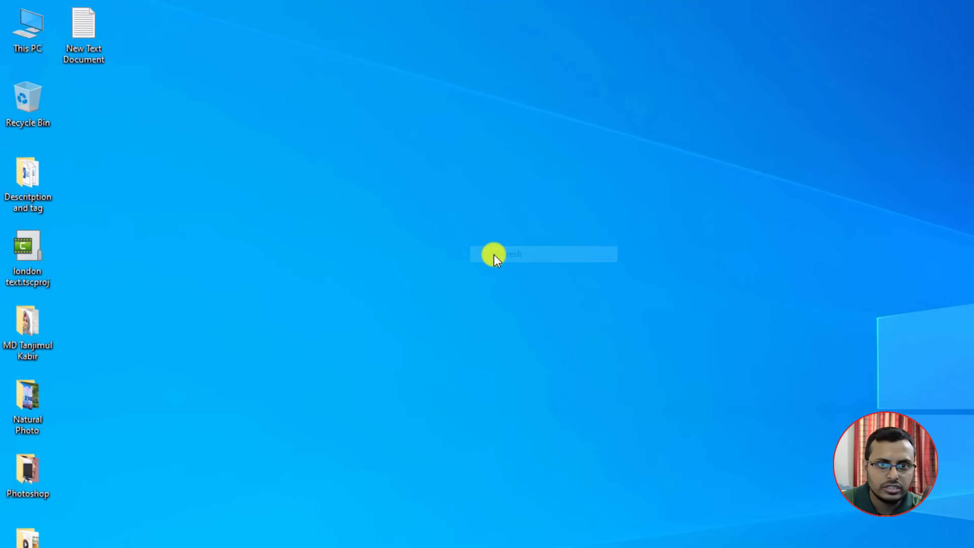
pyautogui.rightClick(447, 202)
pyautogui.moveTo(509, 324)
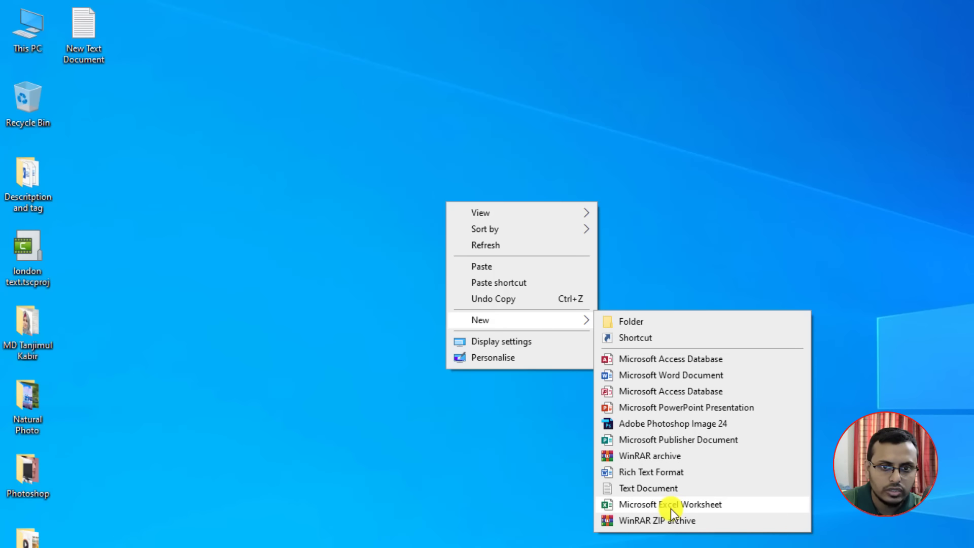
pyautogui.click(376, 364)
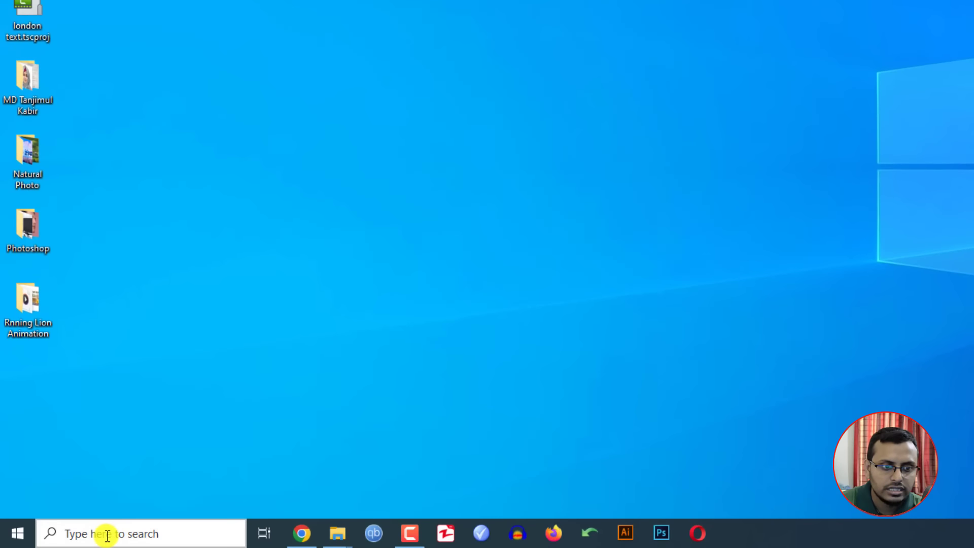
# - Search the computer for the Excel app and choose it from the results
pyautogui.click(107, 534)
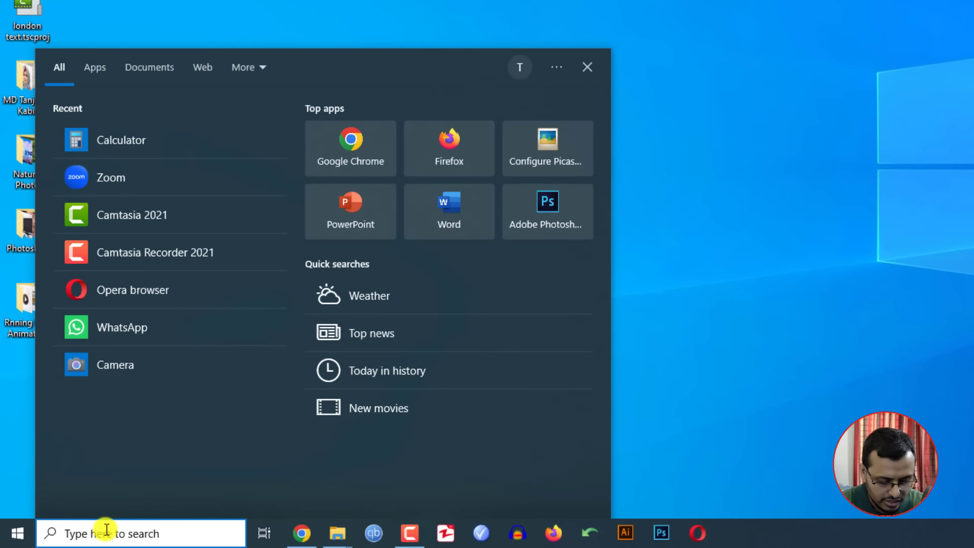
pyautogui.write('exc')
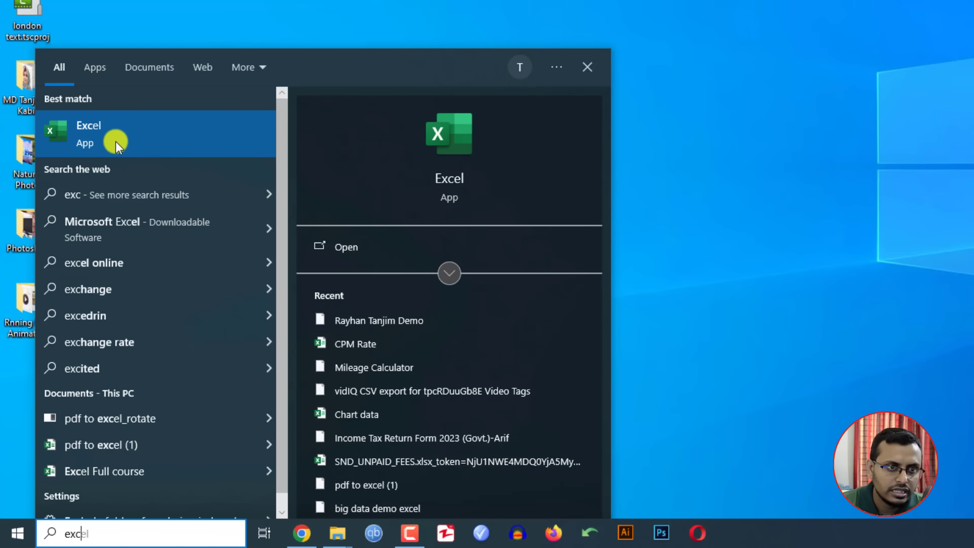
pyautogui.click(105, 134)
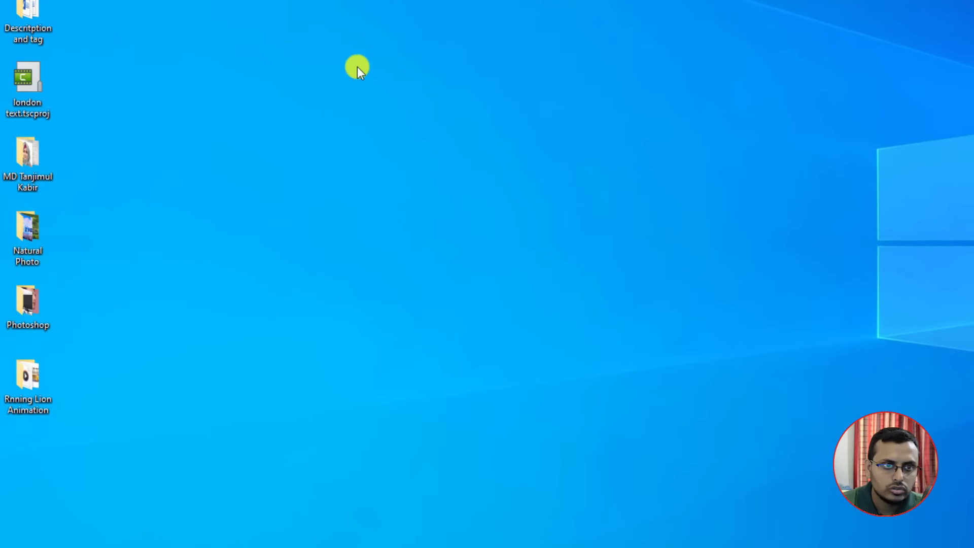
# - Create a new Microsoft Excel Worksheet on the desktop, named with the presenter's first name followed by 211
pyautogui.rightClick(407, 132)
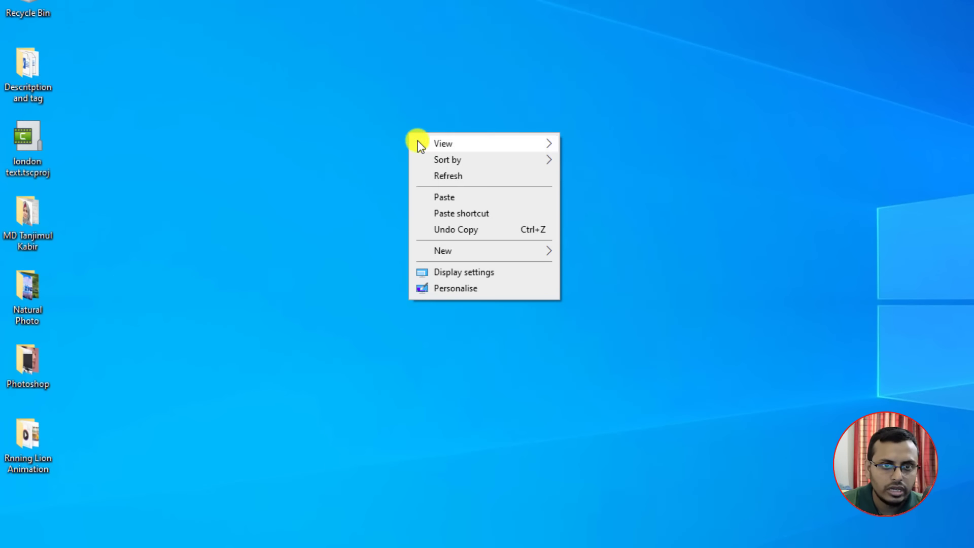
pyautogui.moveTo(485, 256)
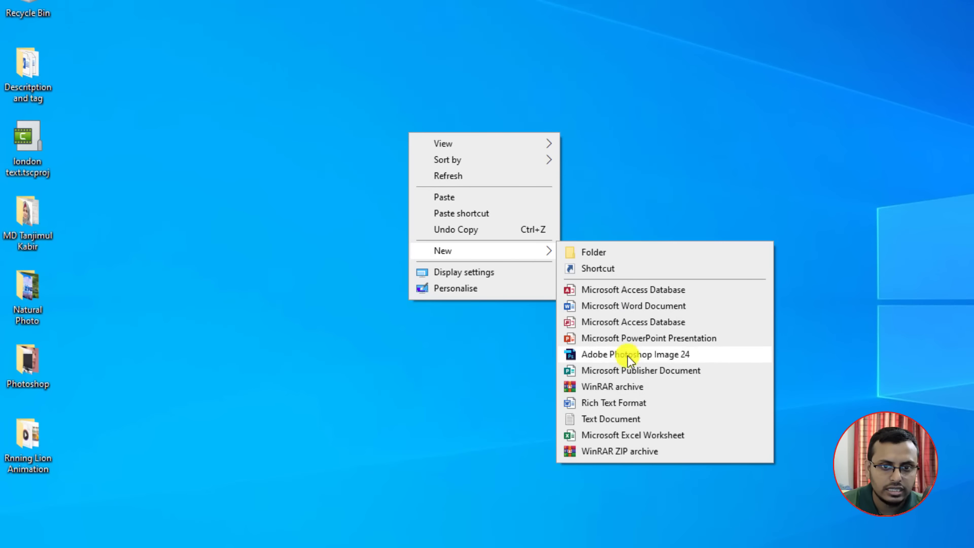
pyautogui.click(625, 434)
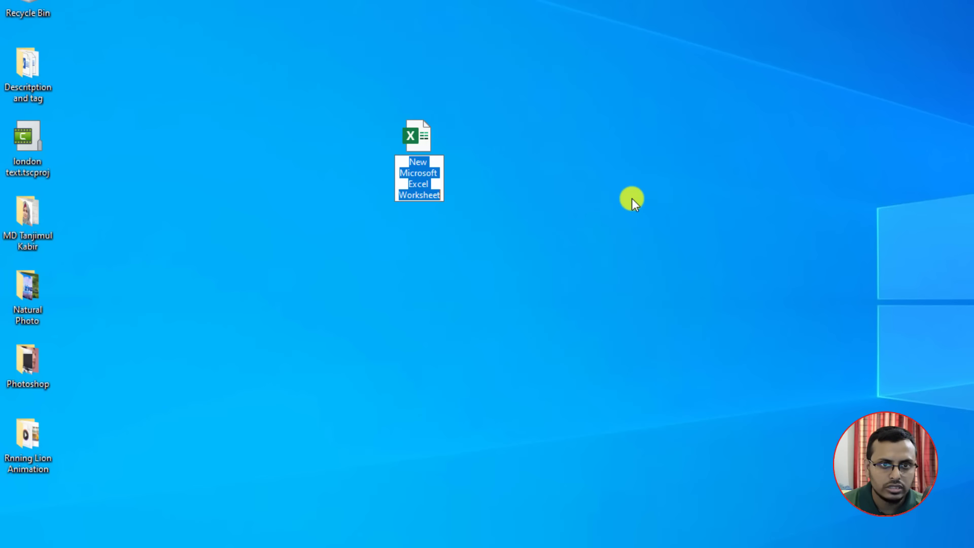
pyautogui.write('Tanjim')
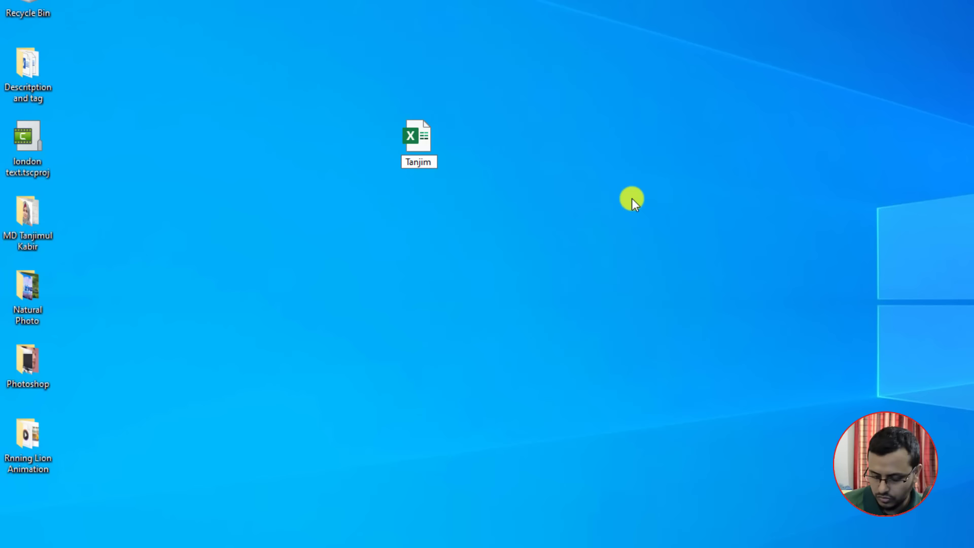
pyautogui.write(' 211')
pyautogui.press('Return')
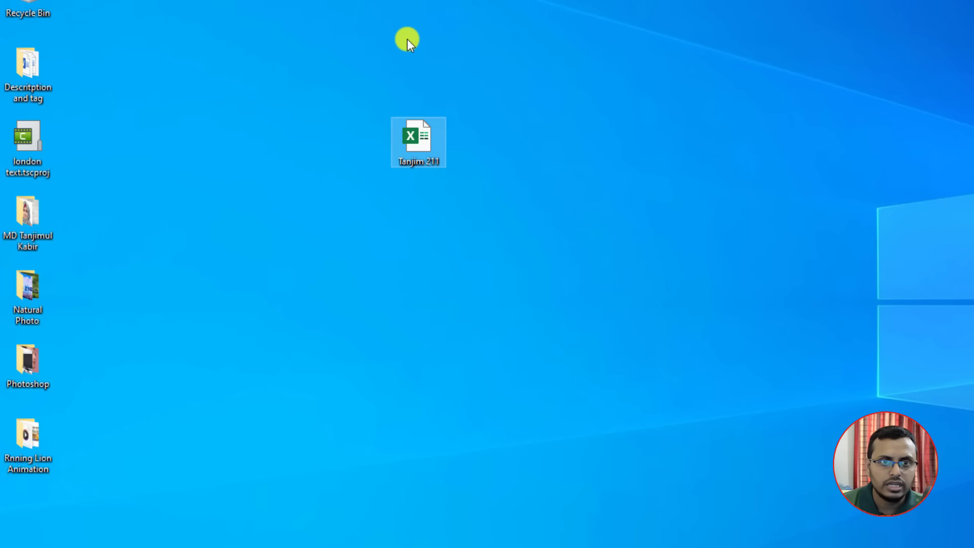
# - Open the new worksheet file from the desktop in Excel and look over its blank sheet
pyautogui.press('Return')
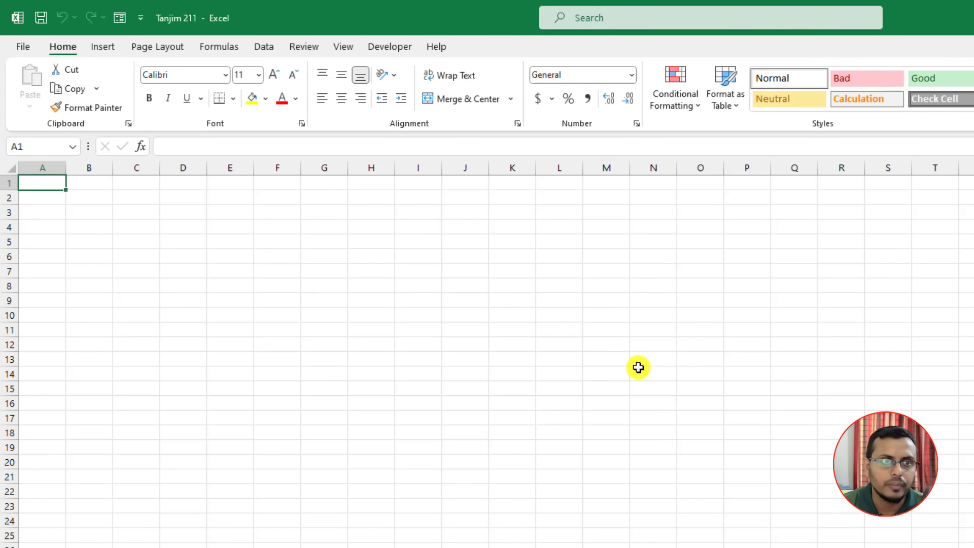
pyautogui.scroll(-10, 352, 341)
pyautogui.scroll(10, 350, 355)
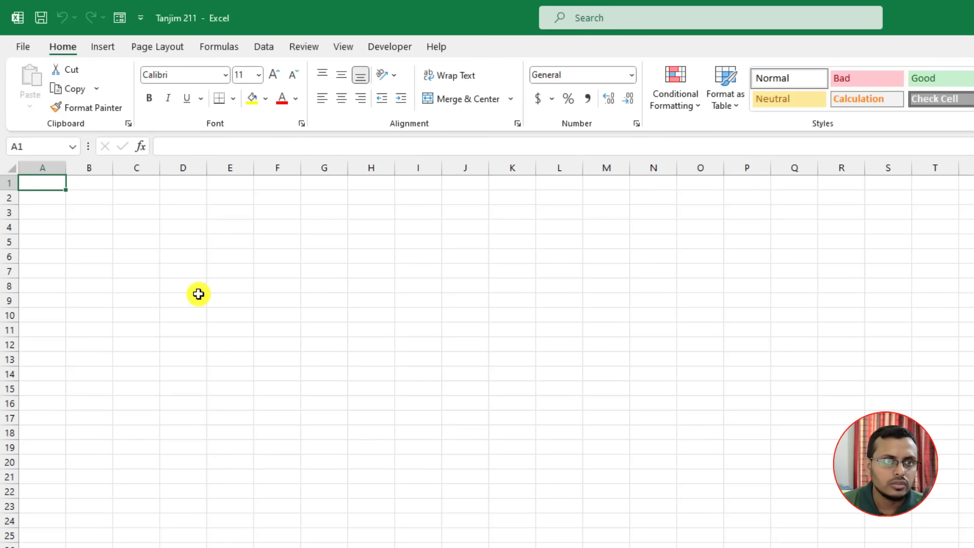
# - Examine the sheet's individual cells by selecting various ones in columns B to E within rows 1 to 6, finishing at A1
pyautogui.click(99, 183)
pyautogui.click(133, 183)
pyautogui.click(135, 199)
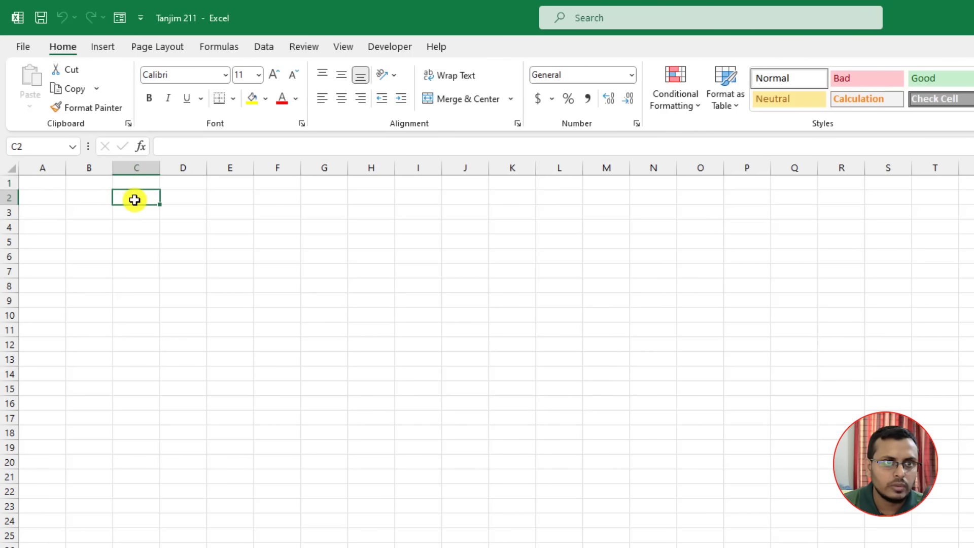
pyautogui.click(137, 214)
pyautogui.click(143, 242)
pyautogui.click(172, 227)
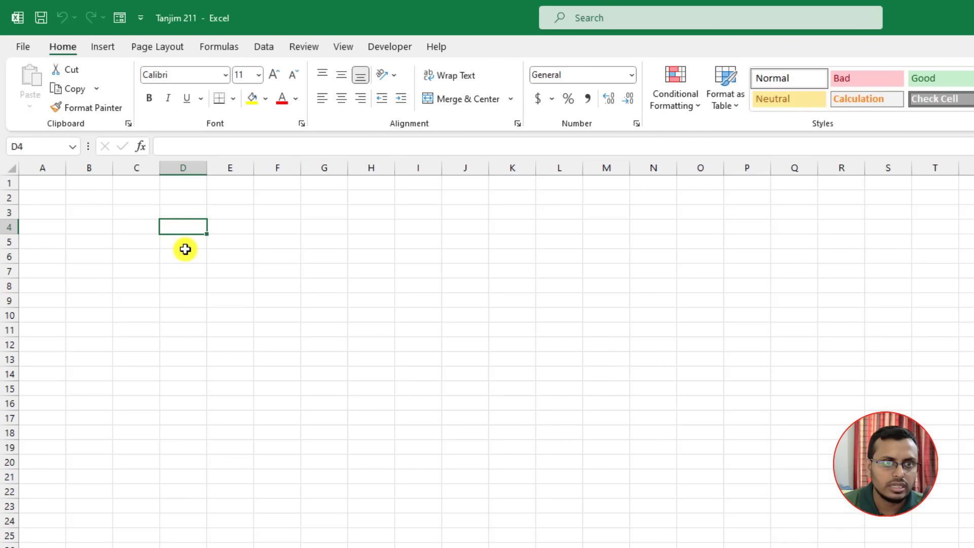
pyautogui.click(237, 240)
pyautogui.click(233, 227)
pyautogui.click(230, 210)
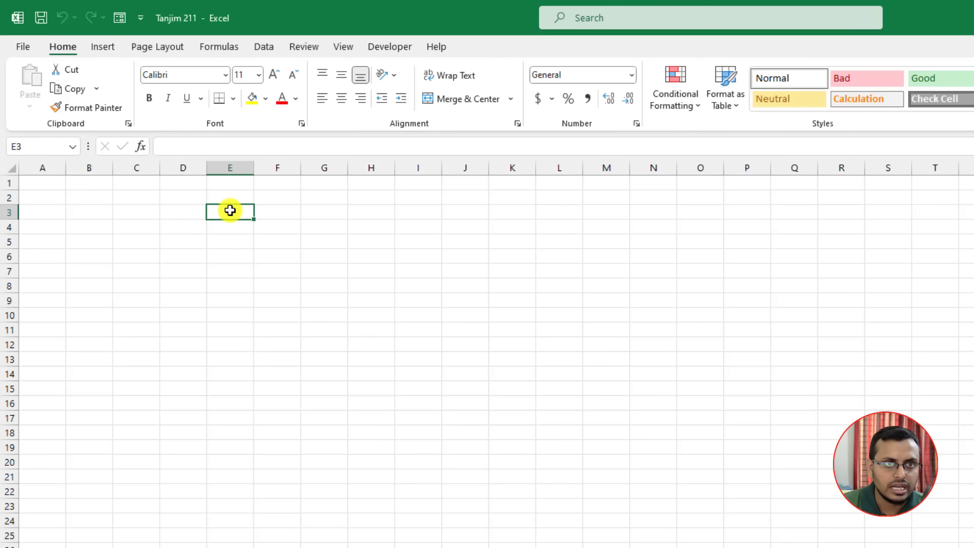
pyautogui.click(196, 208)
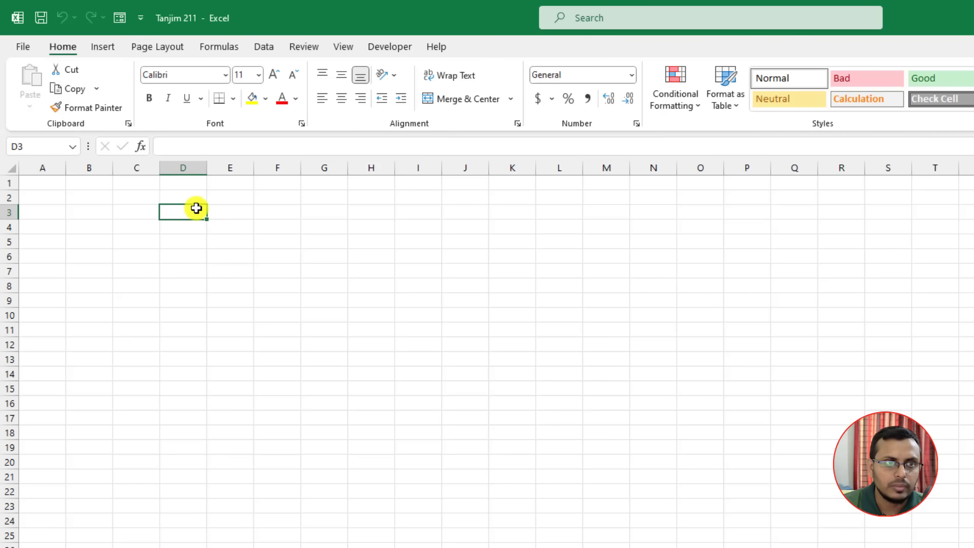
pyautogui.click(143, 227)
pyautogui.click(143, 247)
pyautogui.click(191, 245)
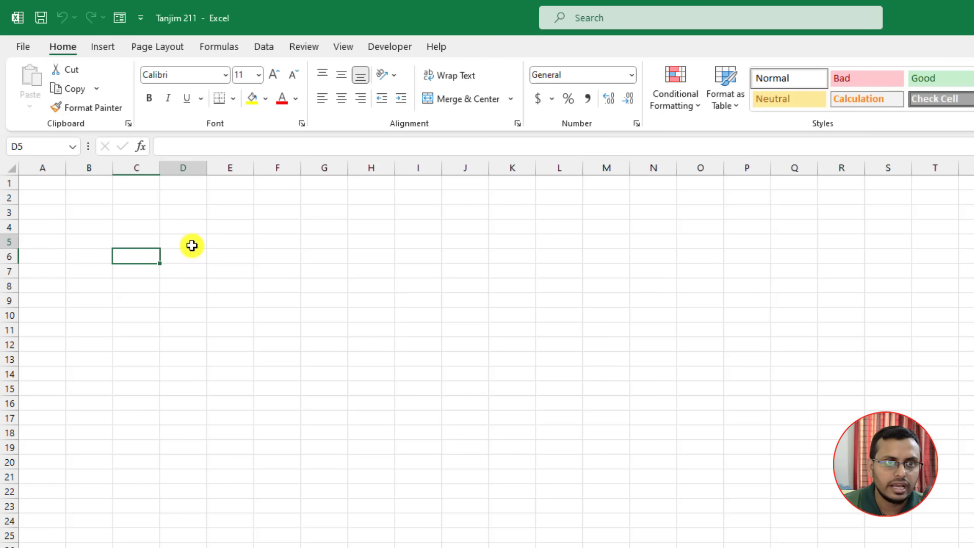
pyautogui.click(180, 261)
pyautogui.click(232, 225)
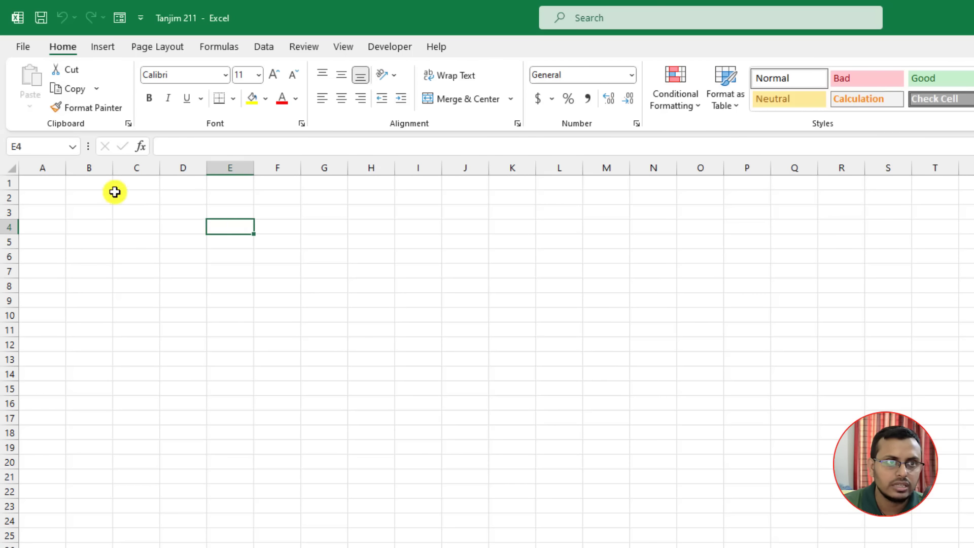
pyautogui.click(37, 182)
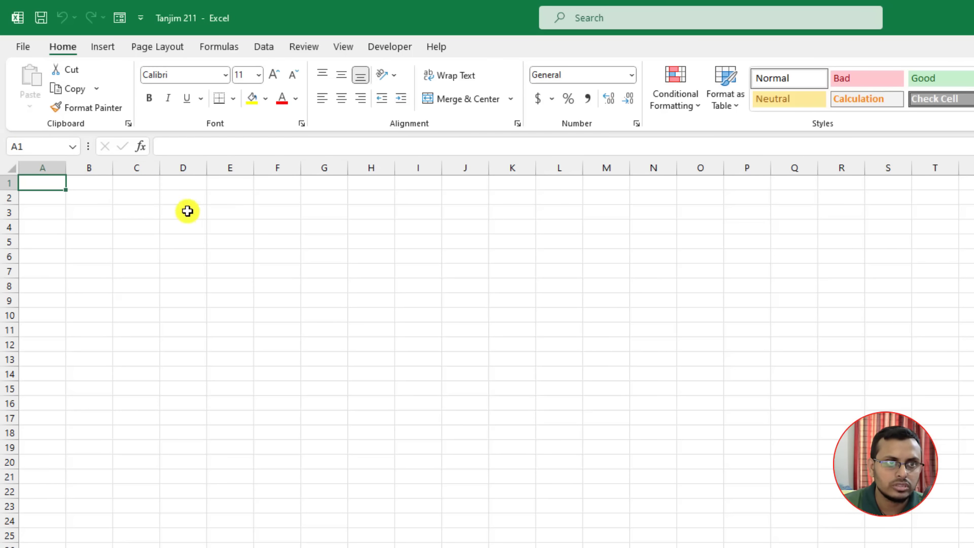
# - Examine the column and row that define cell C5 by selecting it and entire column C, row 1 and row 6
pyautogui.click(136, 245)
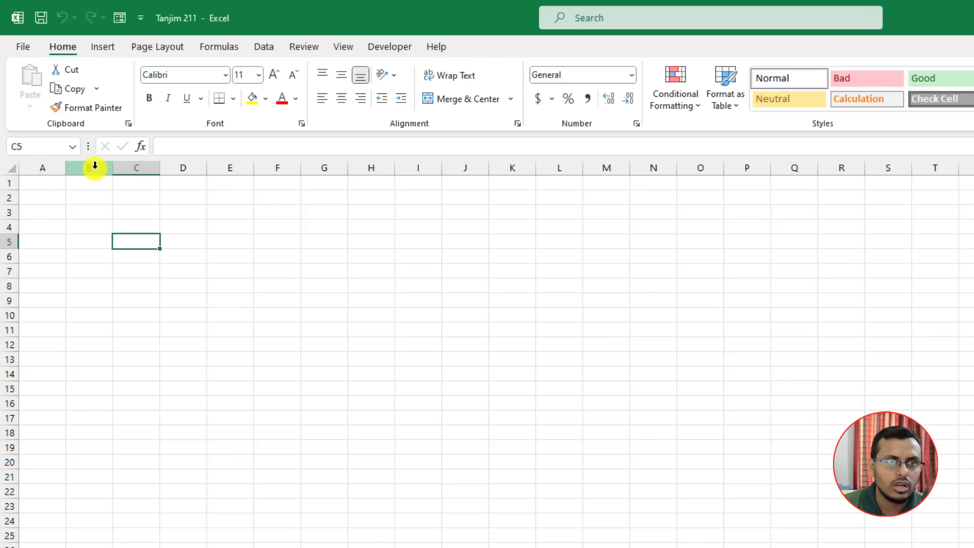
pyautogui.click(137, 168)
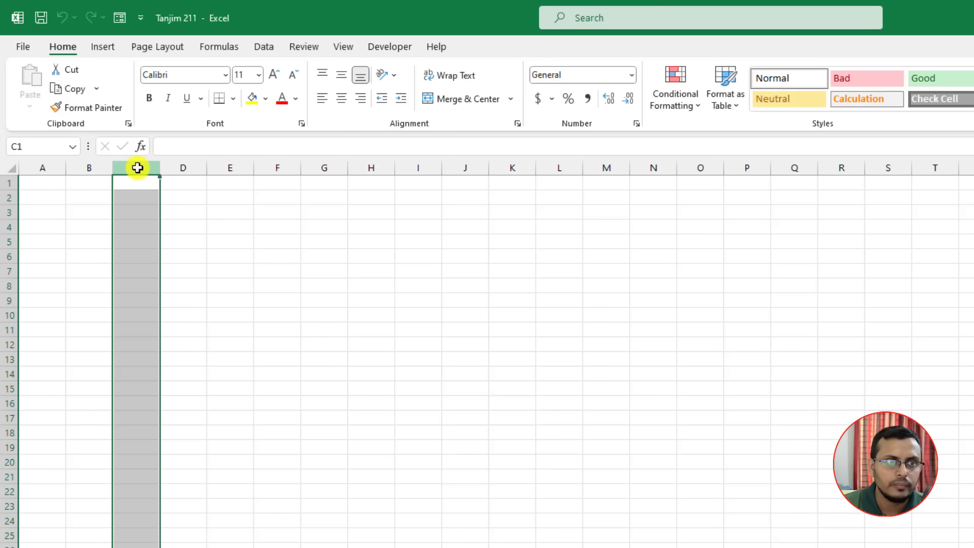
pyautogui.click(11, 184)
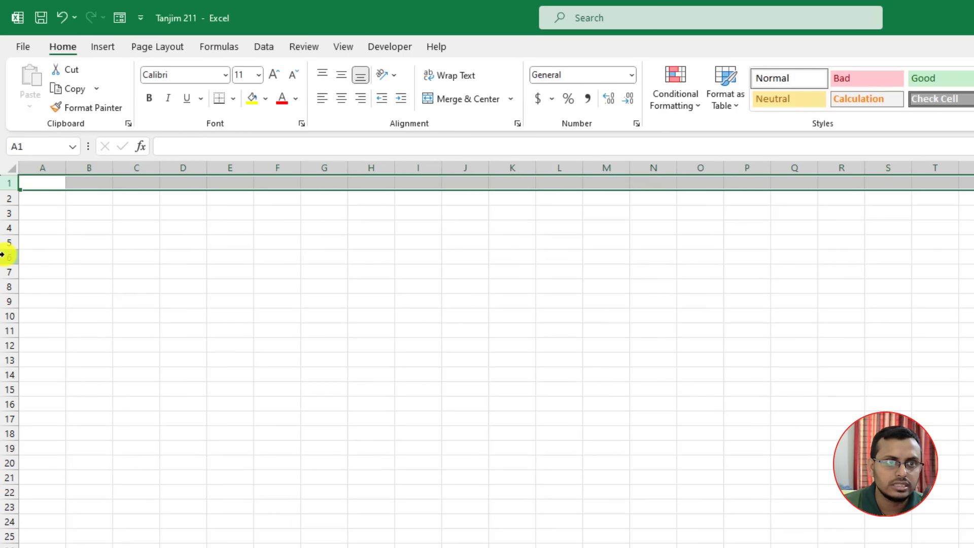
pyautogui.click(3, 256)
pyautogui.click(133, 237)
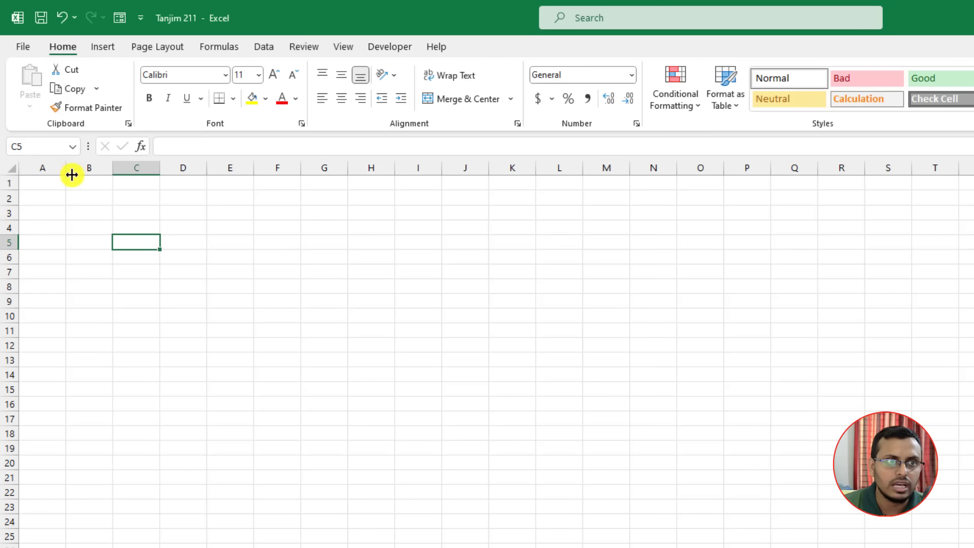
# - Select cells A1, B1 and C3 one after another to examine their cell references
pyautogui.click(39, 183)
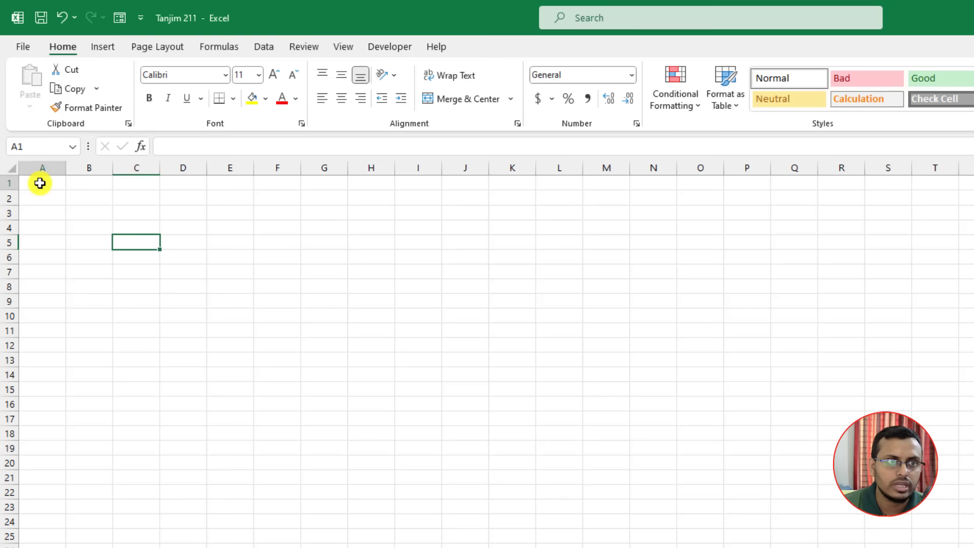
pyautogui.click(96, 181)
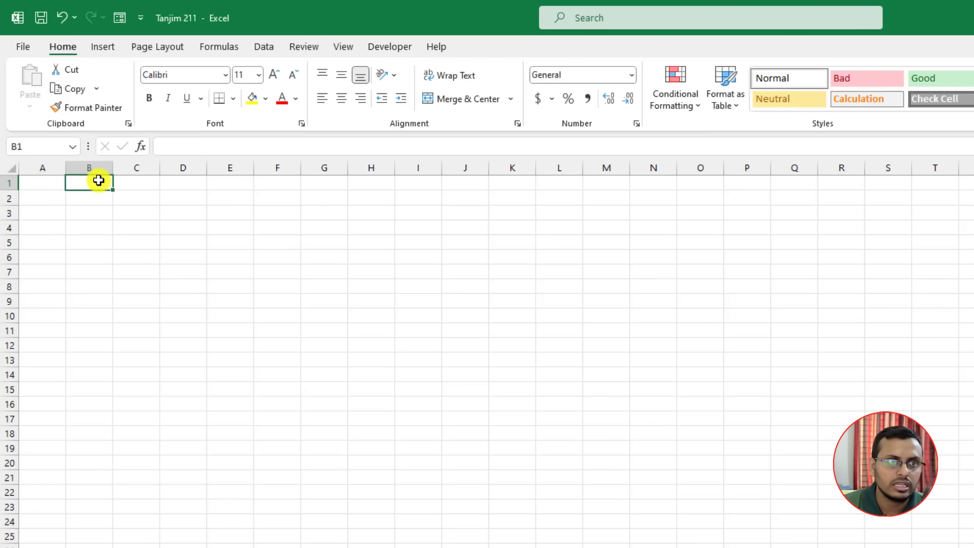
pyautogui.click(137, 215)
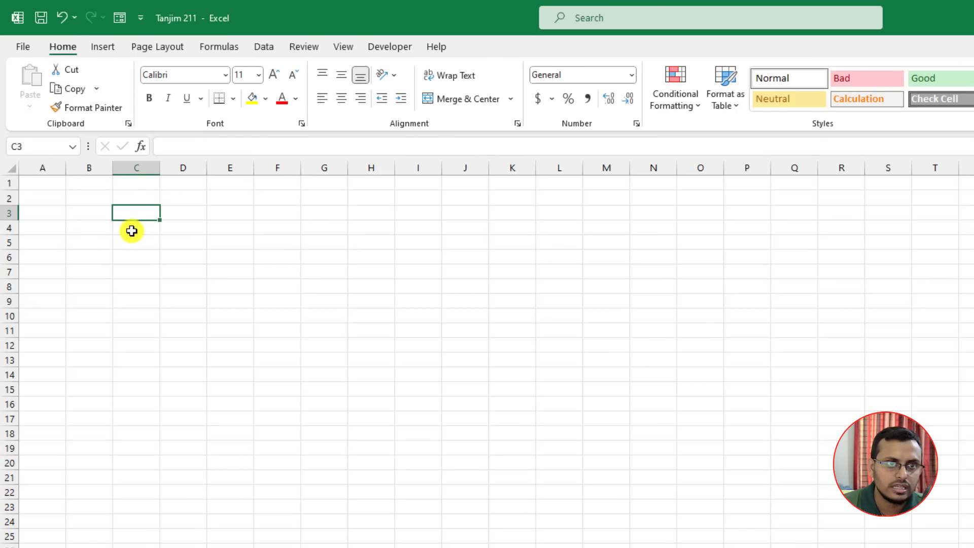
# - Compare whole columns with whole rows by selecting columns C and D and rows 4, 5, 6 and 9
pyautogui.moveTo(135, 167); pyautogui.dragTo(171, 167)
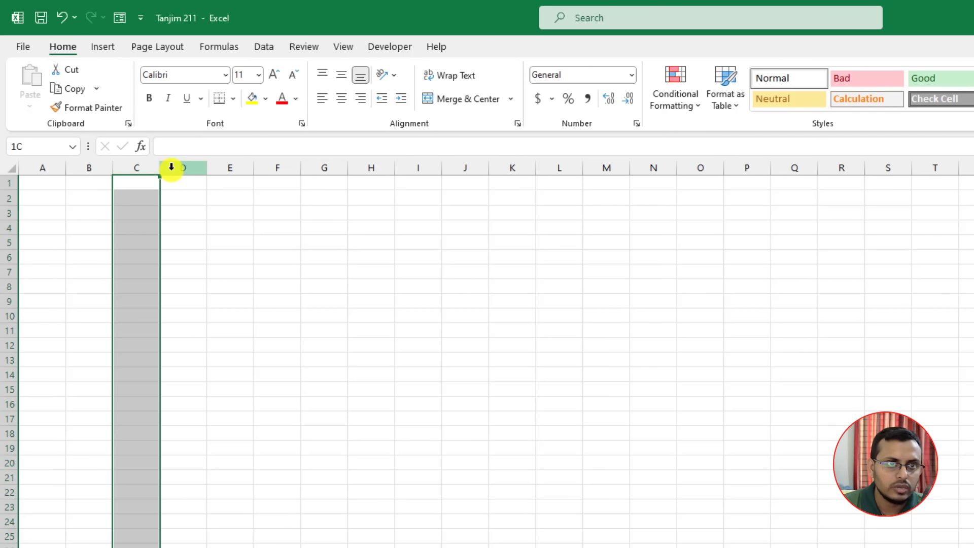
pyautogui.click(171, 167)
pyautogui.click(7, 227)
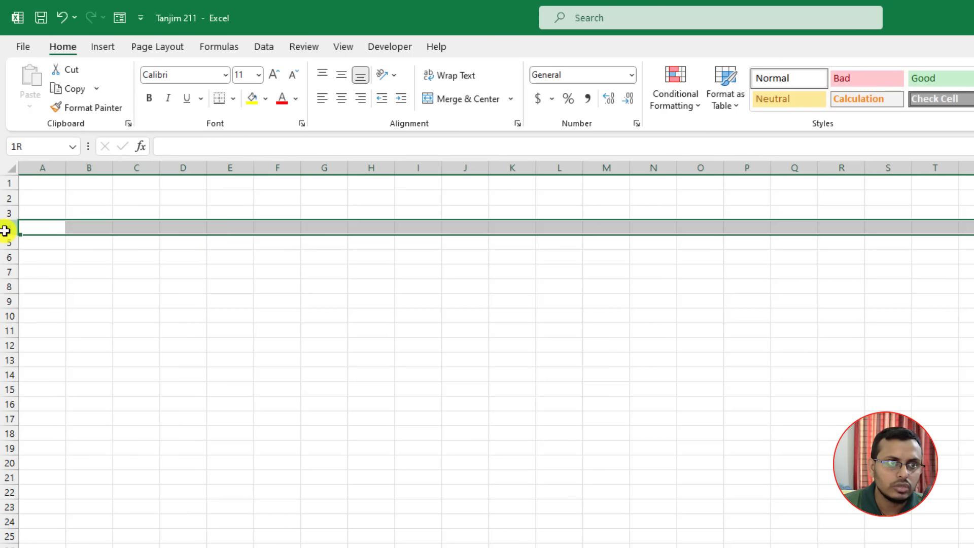
pyautogui.click(147, 167)
pyautogui.click(185, 167)
pyautogui.click(6, 245)
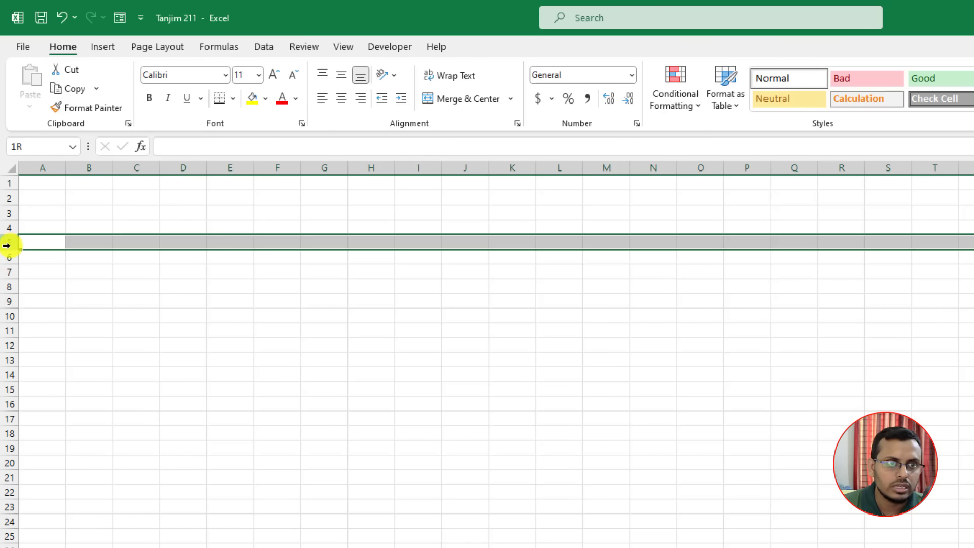
pyautogui.click(7, 257)
pyautogui.click(6, 301)
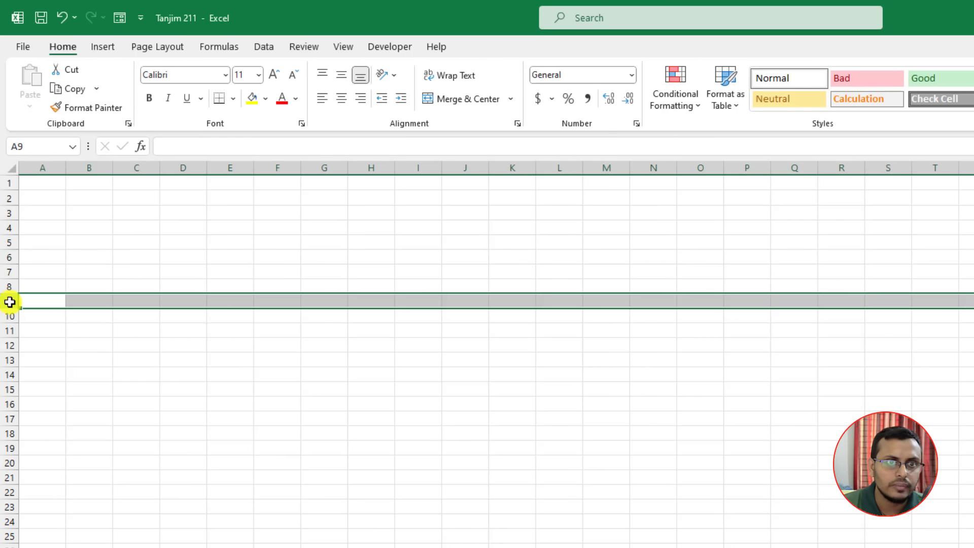
# - Select the single cells C3, C4, B4 and C6 in turn to examine their cell references
pyautogui.click(116, 218)
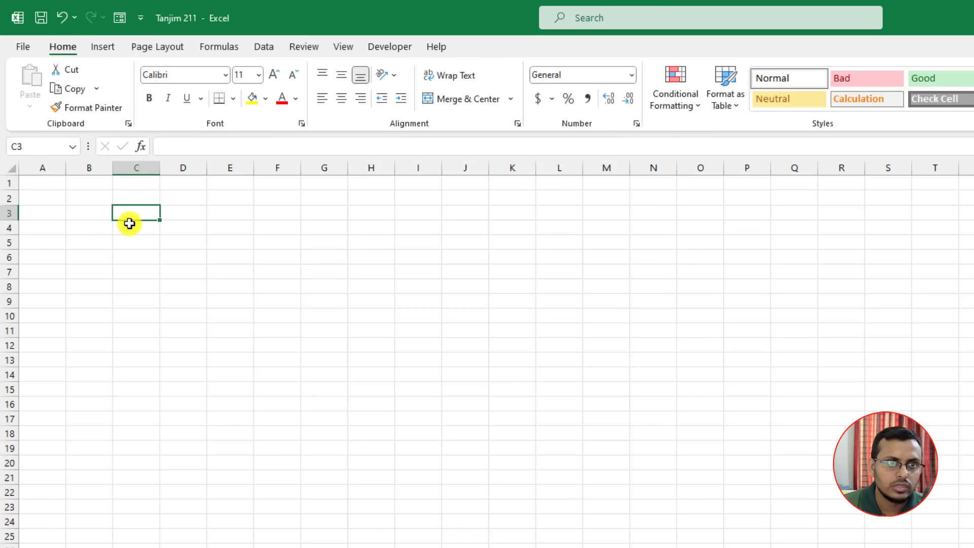
pyautogui.click(132, 227)
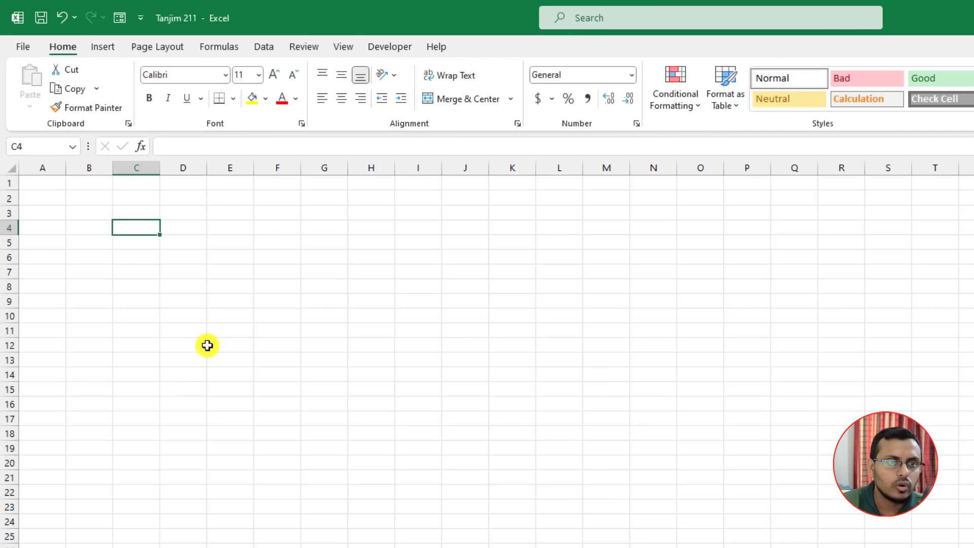
pyautogui.click(79, 227)
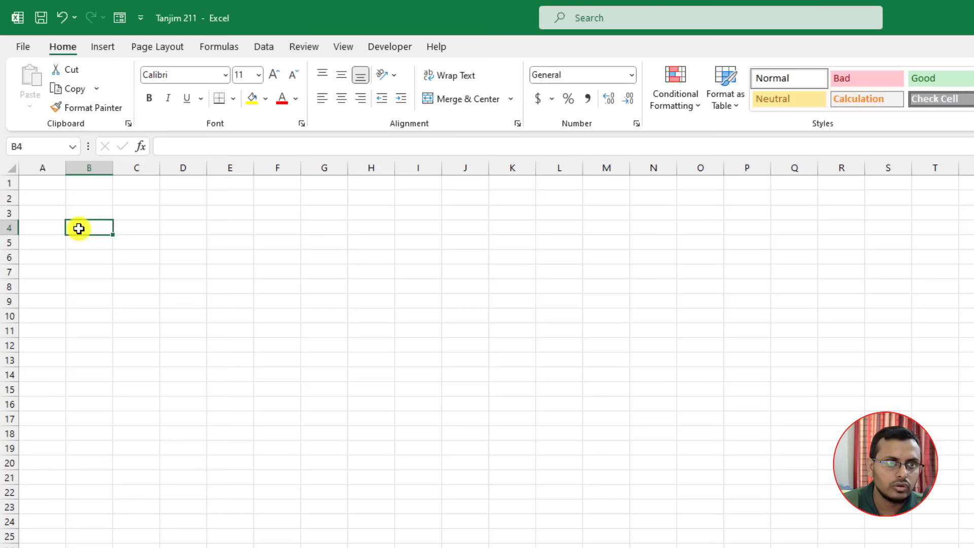
pyautogui.click(133, 262)
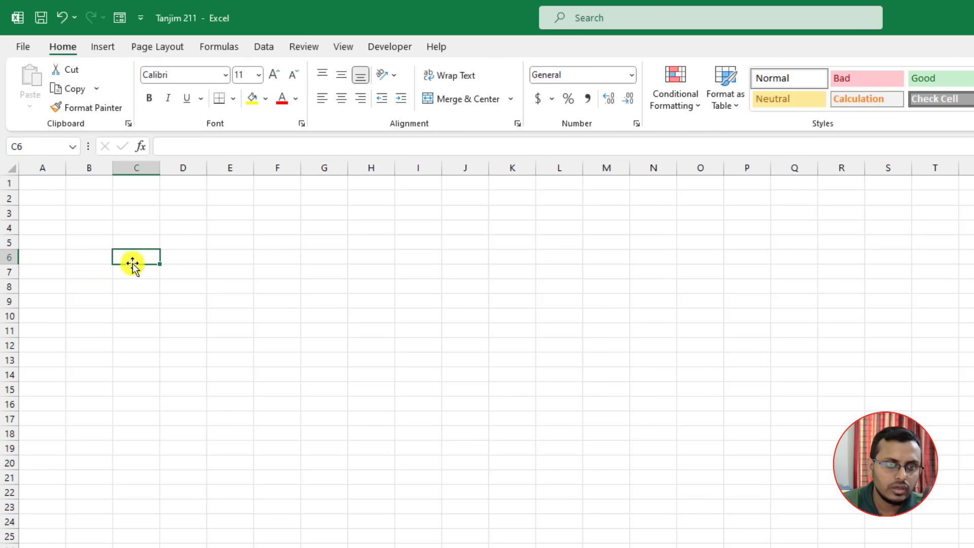
# - Hide the worksheet gridlines to view the sheet without cell lines, and show the gridlines again
pyautogui.click(325, 248)
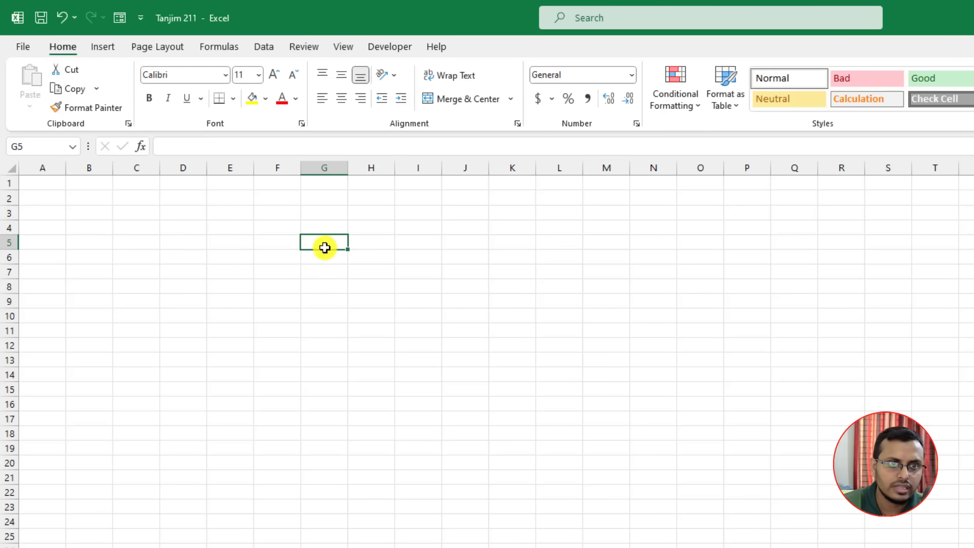
pyautogui.click(343, 46)
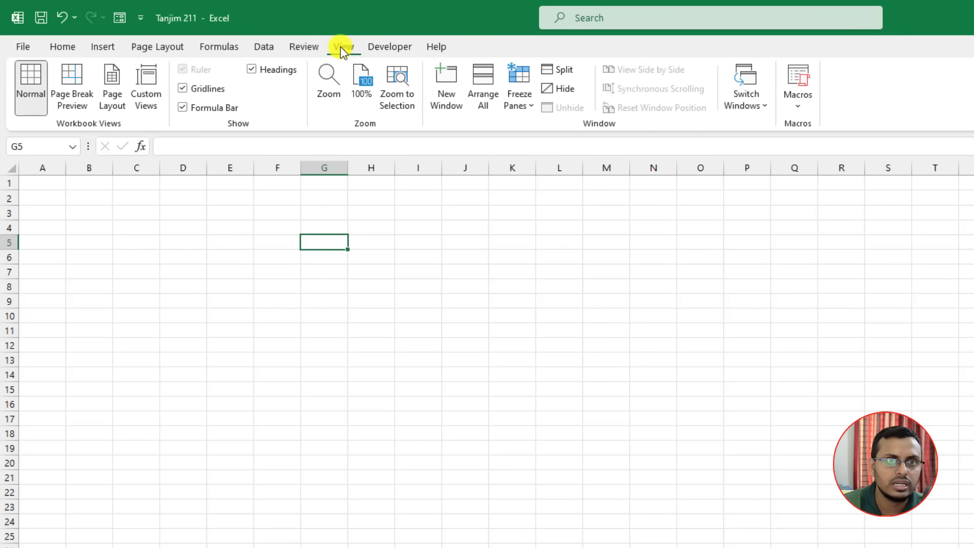
pyautogui.click(183, 91)
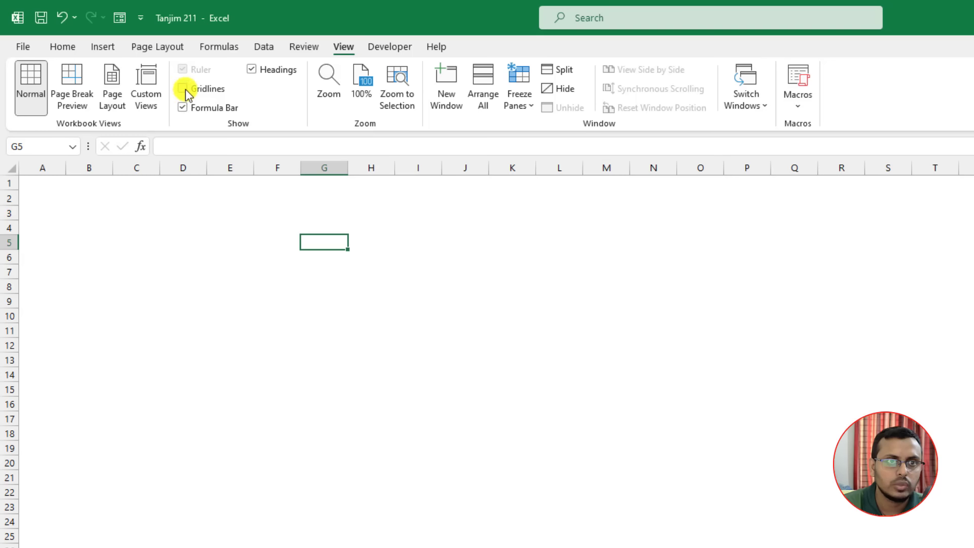
pyautogui.click(189, 260)
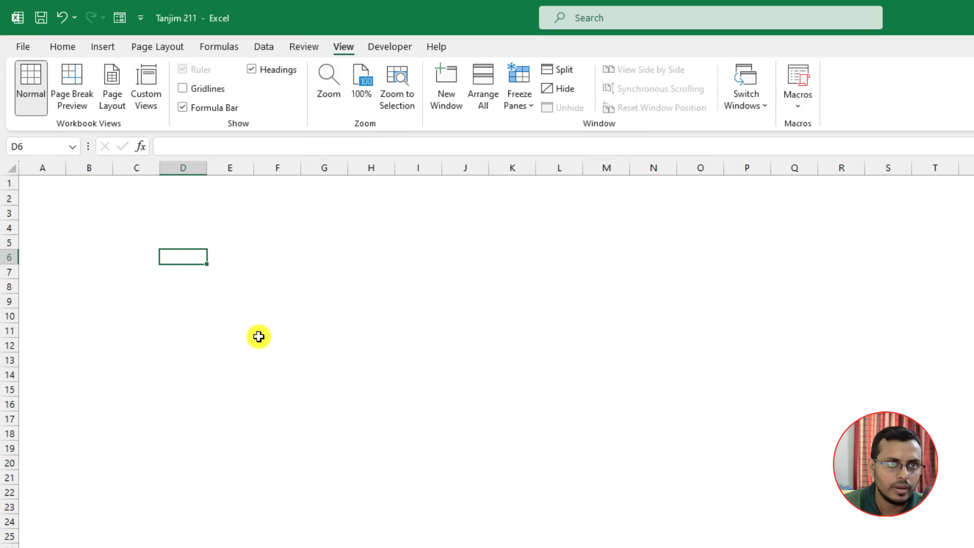
pyautogui.click(208, 90)
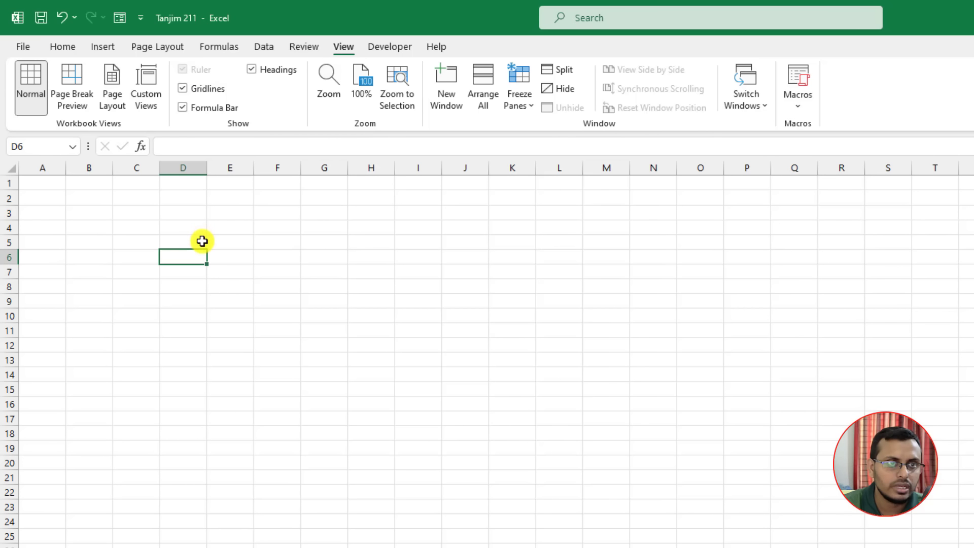
# - Examine the commands available for inserting, page layout, formulas, data, review, view and developer tools, and return to the home commands
pyautogui.click(56, 46)
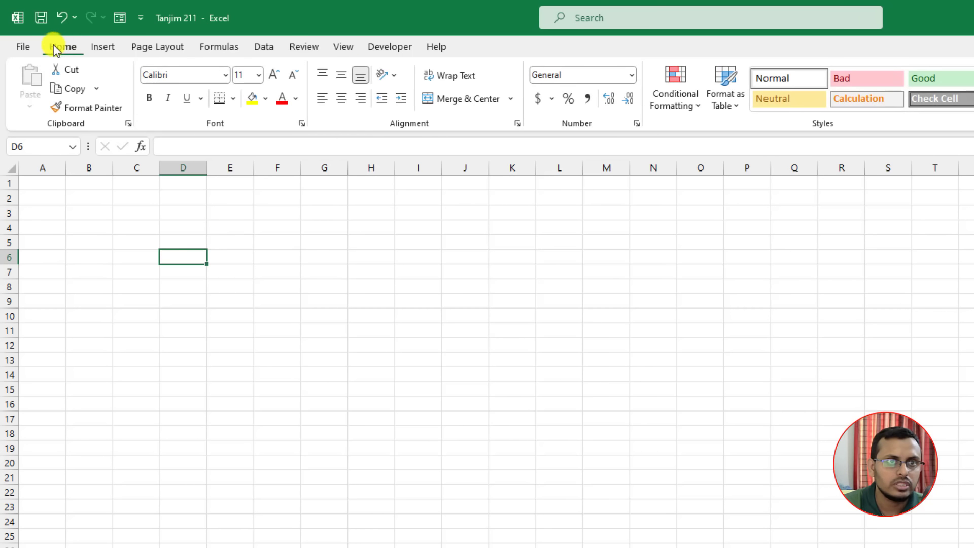
pyautogui.click(96, 45)
pyautogui.click(150, 45)
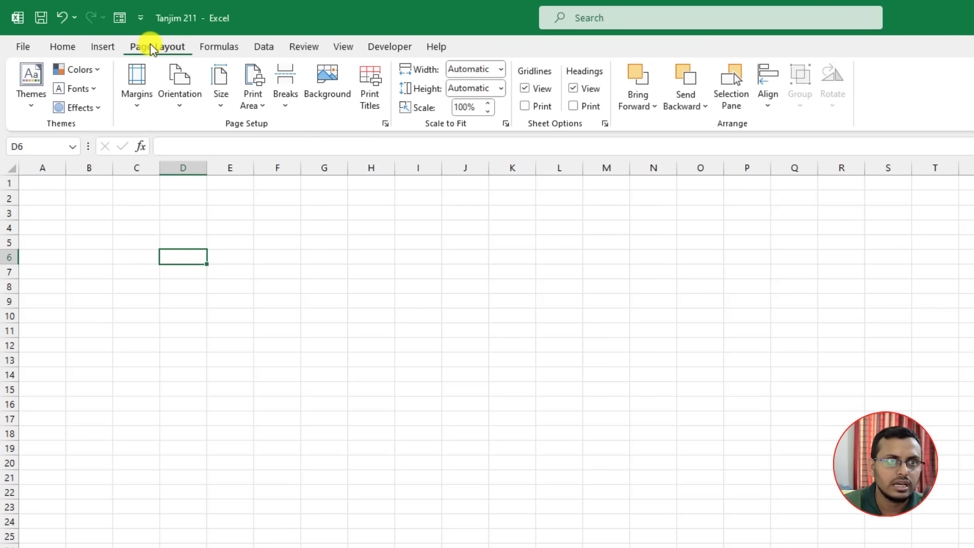
pyautogui.click(202, 45)
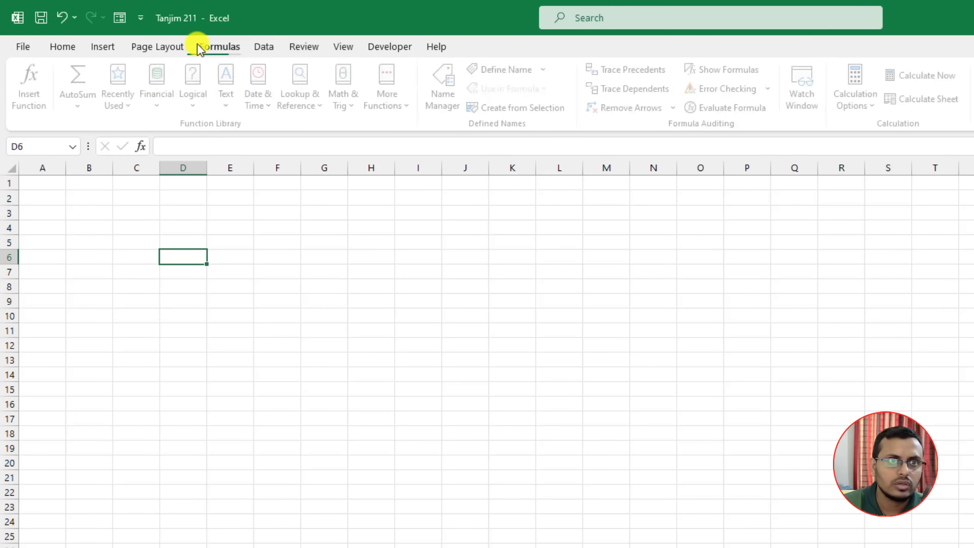
pyautogui.click(264, 47)
pyautogui.click(304, 47)
pyautogui.click(350, 46)
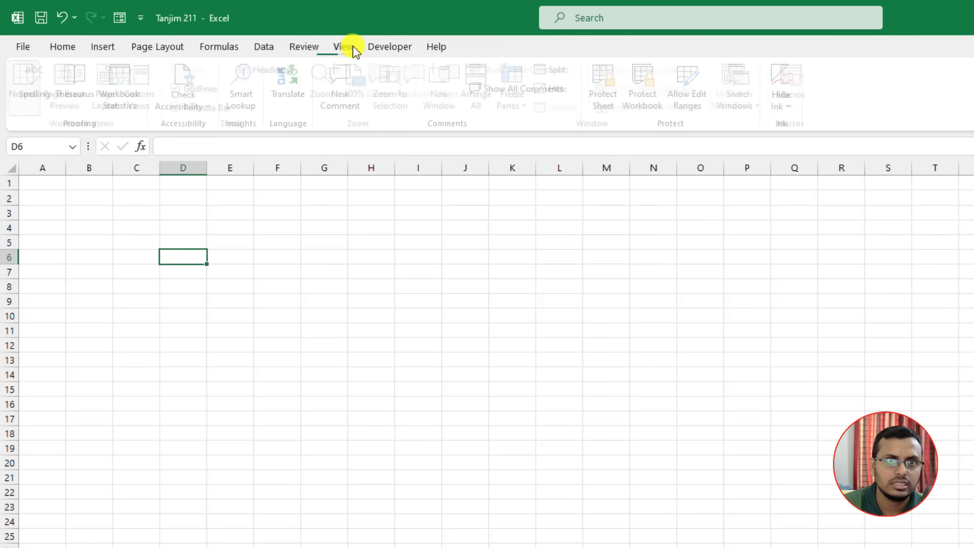
pyautogui.click(382, 45)
pyautogui.click(63, 47)
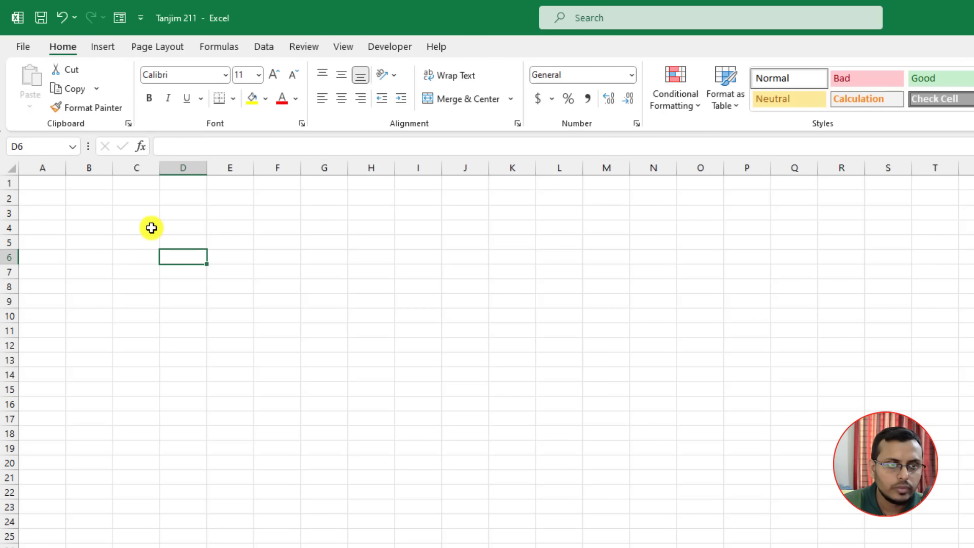
# - Enter the column headers SL NO, Name, ID, Area and Sales in cells A1 to E1
pyautogui.click(56, 183)
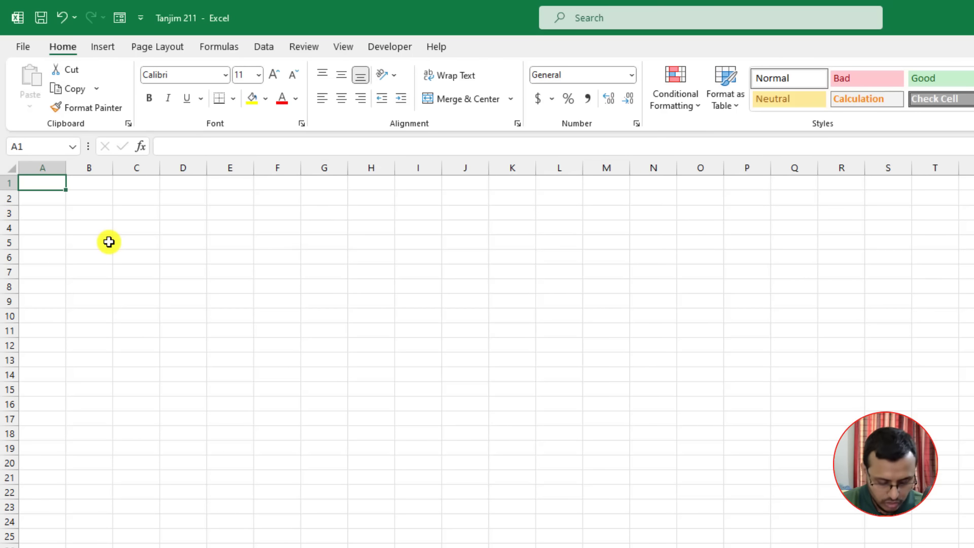
pyautogui.write('SL NO')
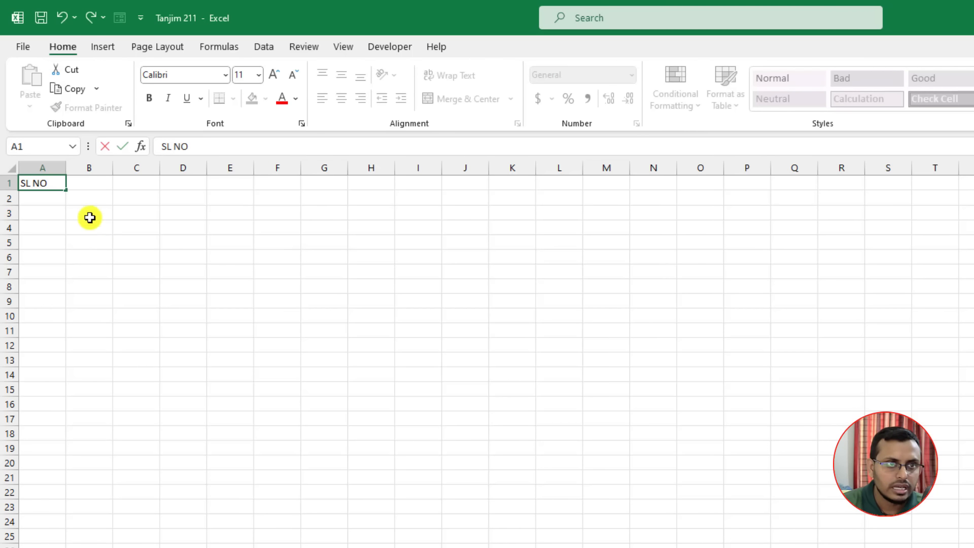
pyautogui.click(87, 183)
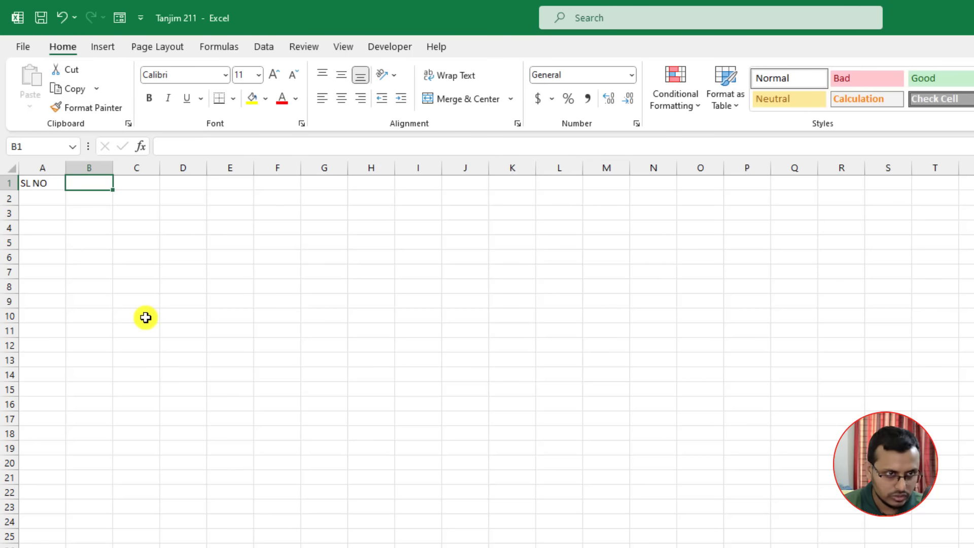
pyautogui.write('Name')
pyautogui.press('Tab')
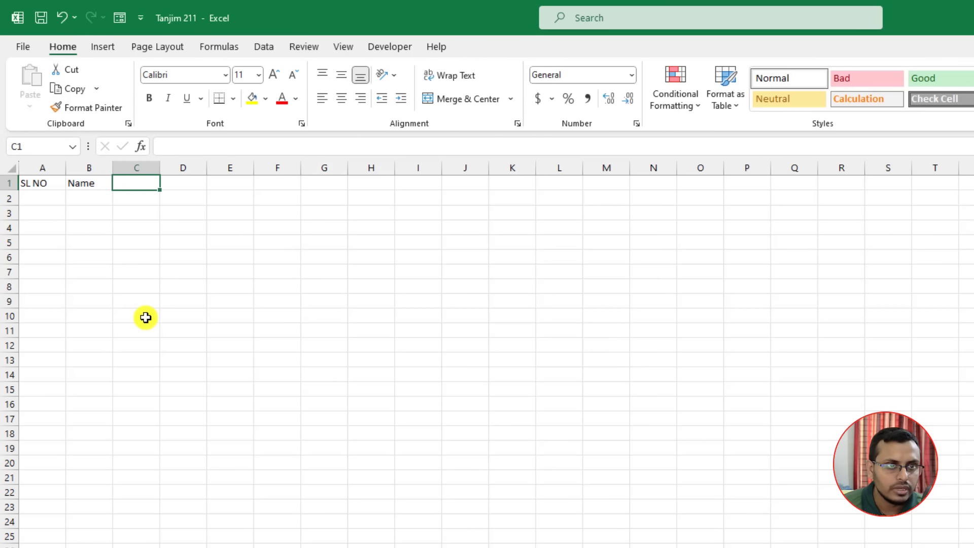
pyautogui.write('ID')
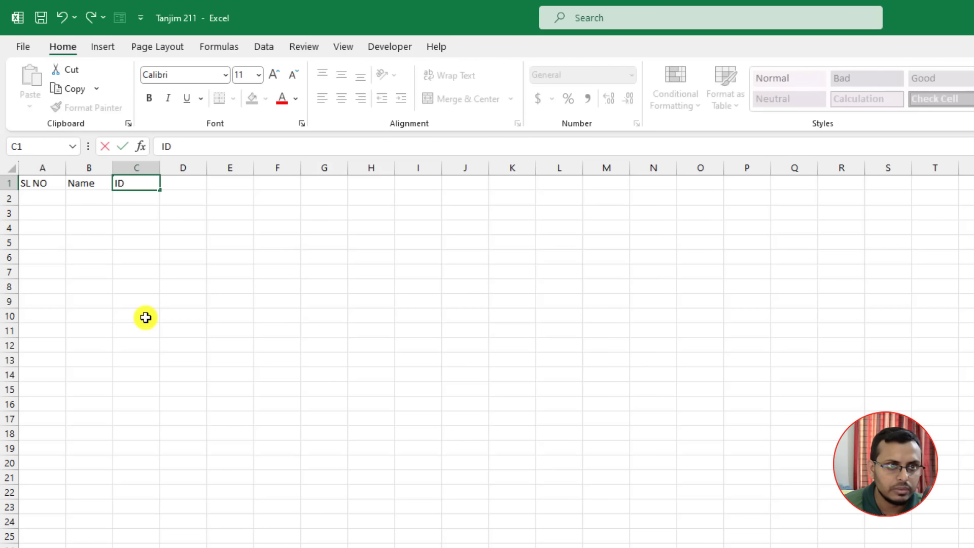
pyautogui.press('Tab')
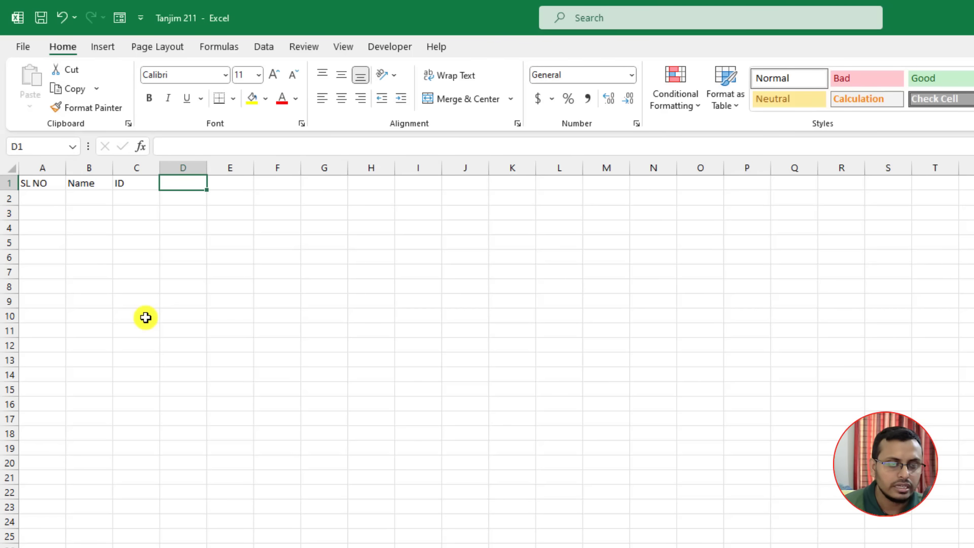
pyautogui.write('Area')
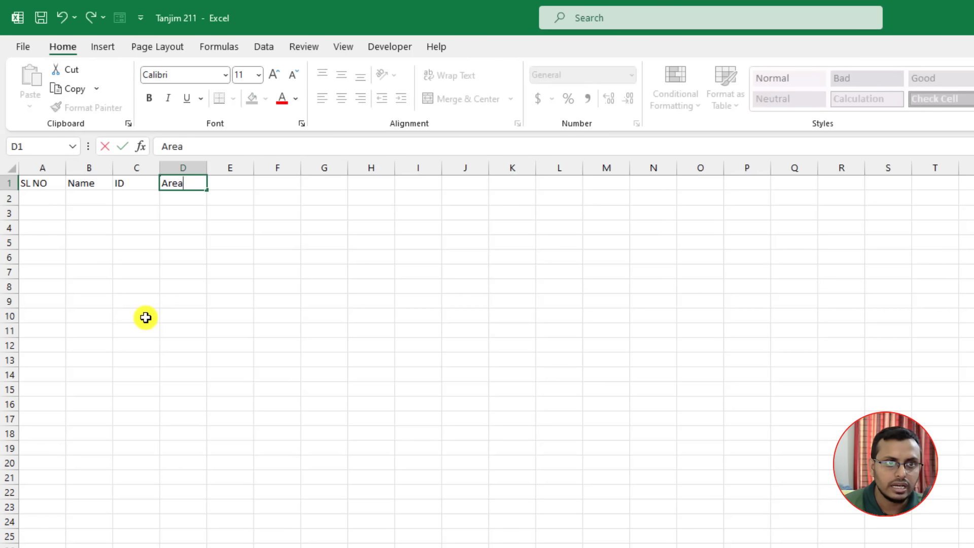
pyautogui.press('Tab')
pyautogui.write('S')
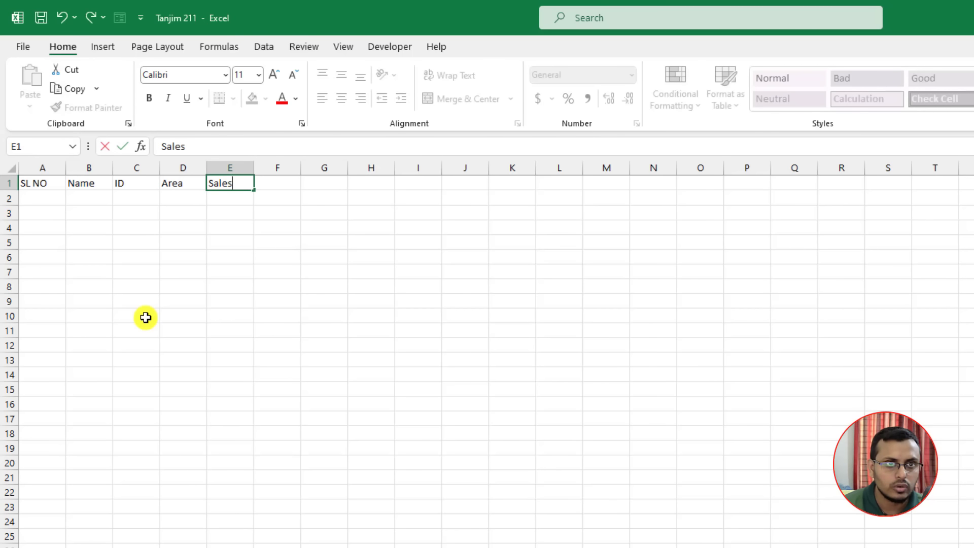
pyautogui.press('Return')
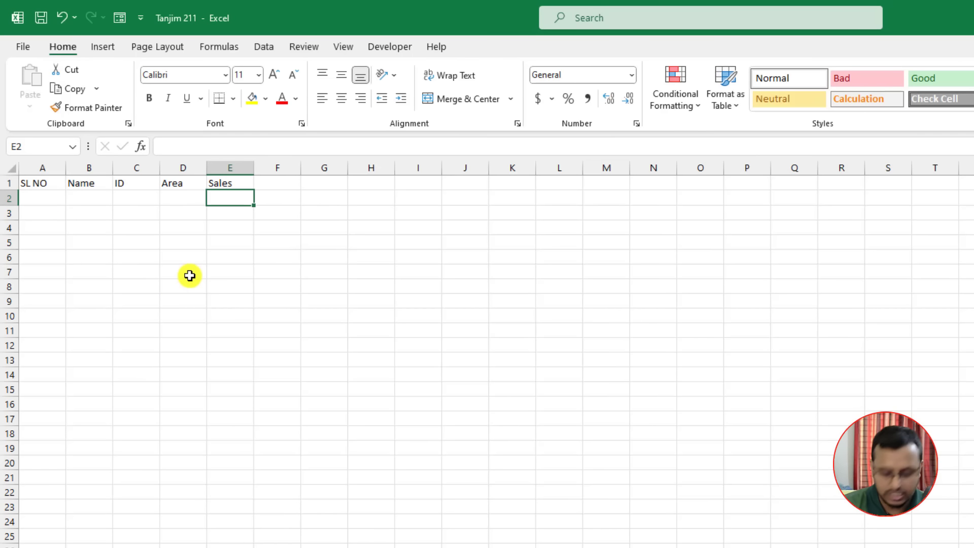
# - Apply All Borders to cells A1:E20 and compare the print preview before and after adding them
pyautogui.hotkey('ctrl', 'p')
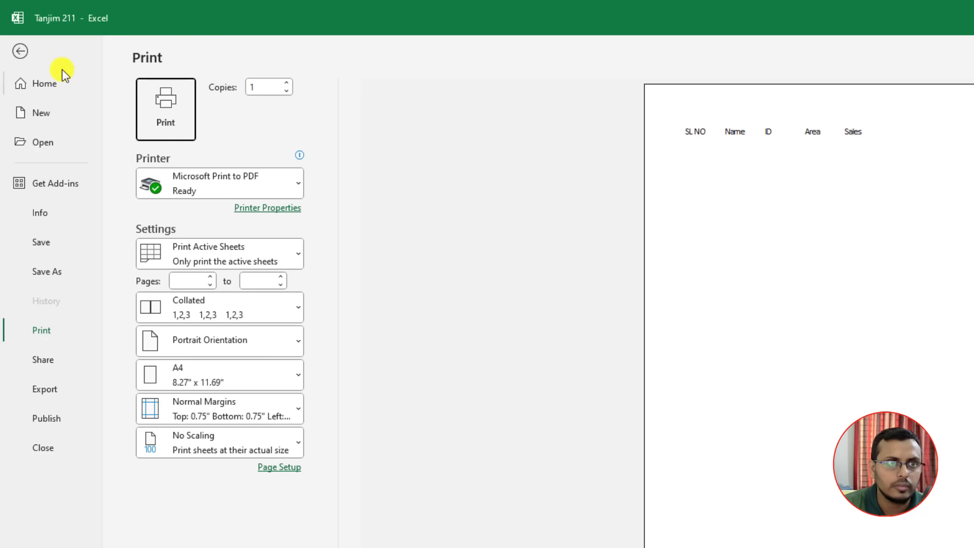
pyautogui.click(26, 55)
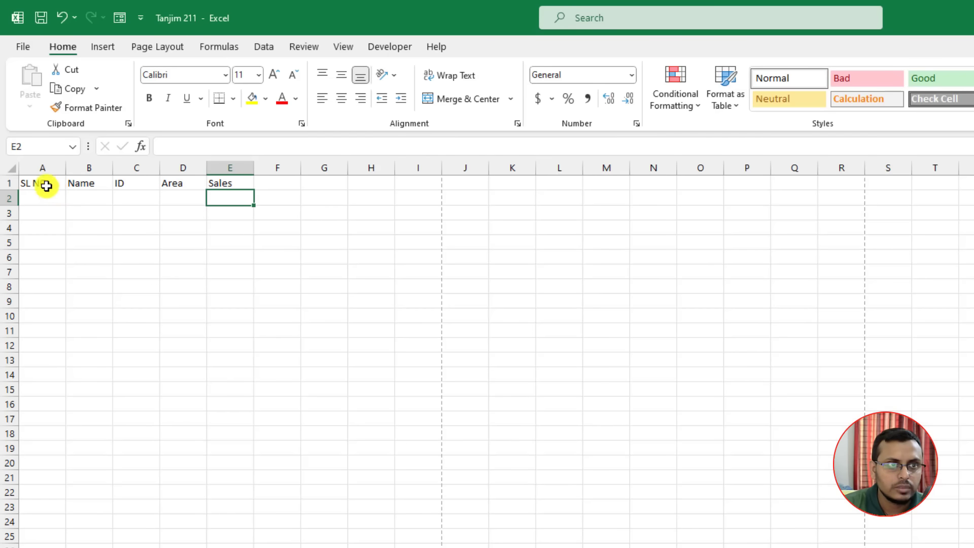
pyautogui.click(43, 184)
pyautogui.moveTo(97, 186); pyautogui.dragTo(250, 464)
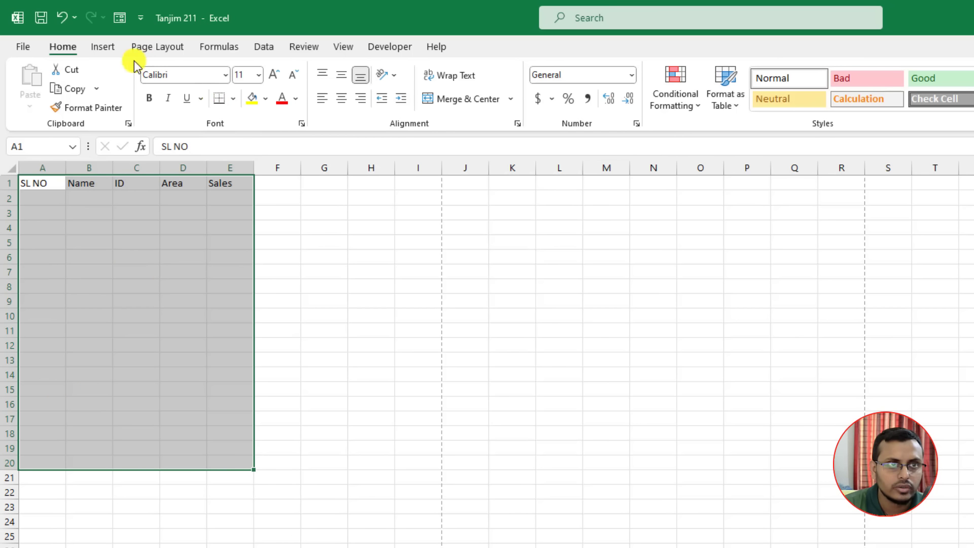
pyautogui.click(234, 99)
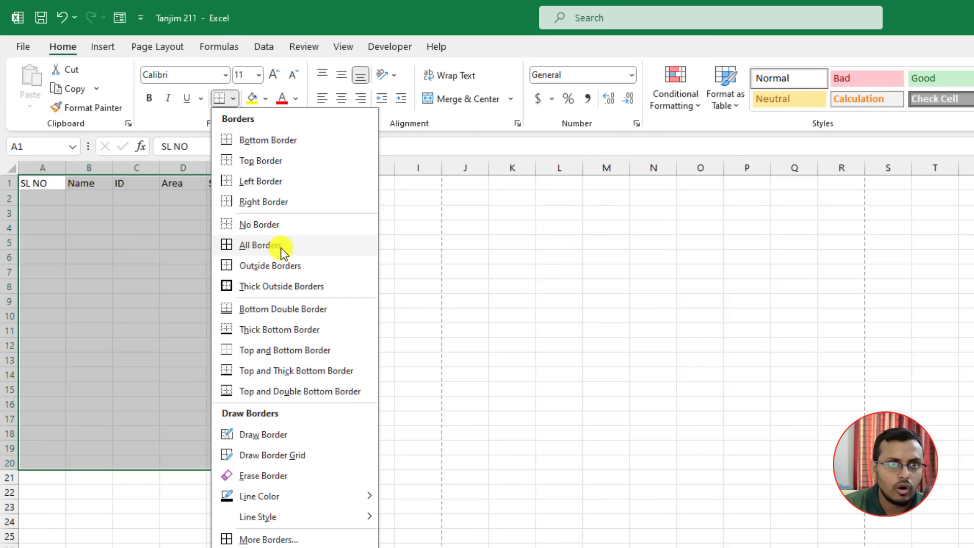
pyautogui.click(267, 252)
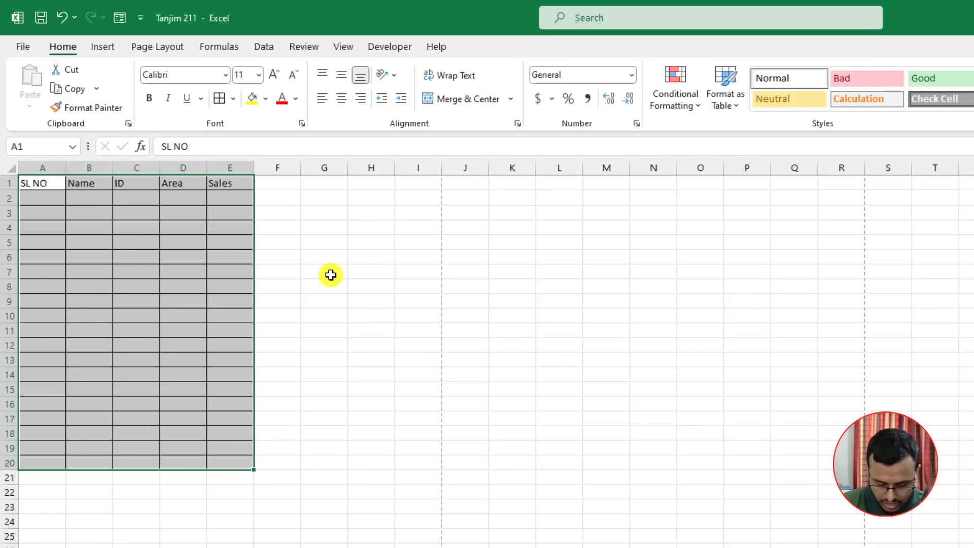
pyautogui.hotkey('ctrl', 'p')
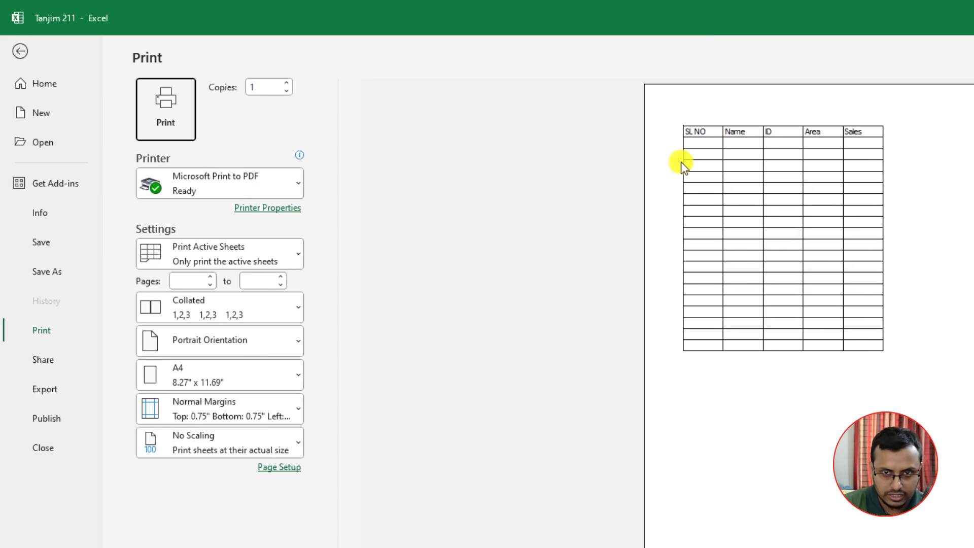
pyautogui.click(19, 49)
pyautogui.moveTo(50, 182); pyautogui.dragTo(238, 464)
pyautogui.click(197, 75)
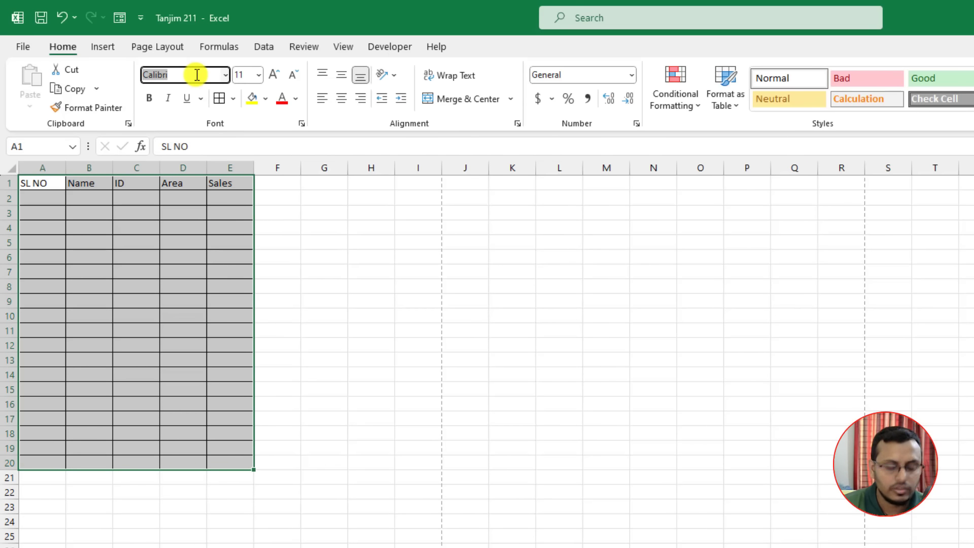
pyautogui.write('TimeBurner')
pyautogui.press('Return')
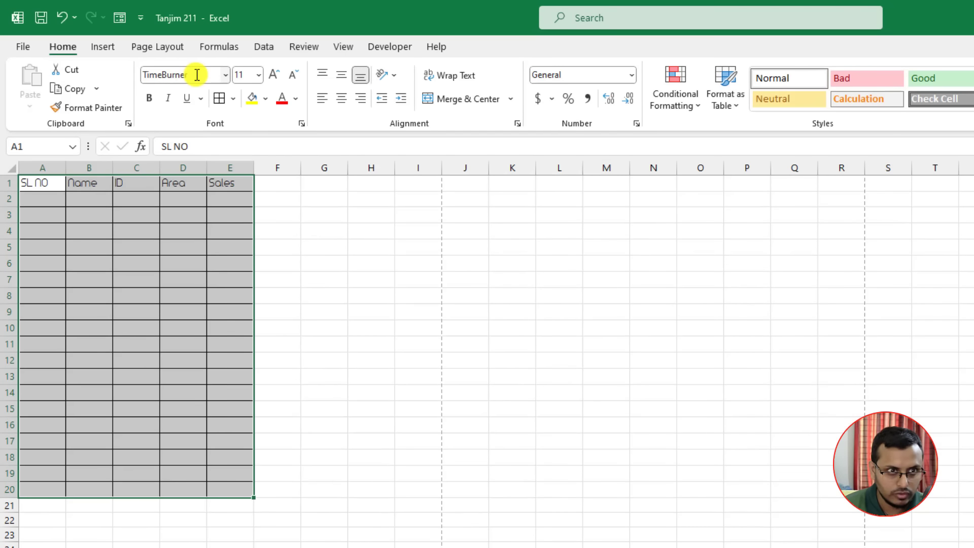
# - Set the font of the bordered table A1:E20 to Times New Roman
pyautogui.click(197, 74)
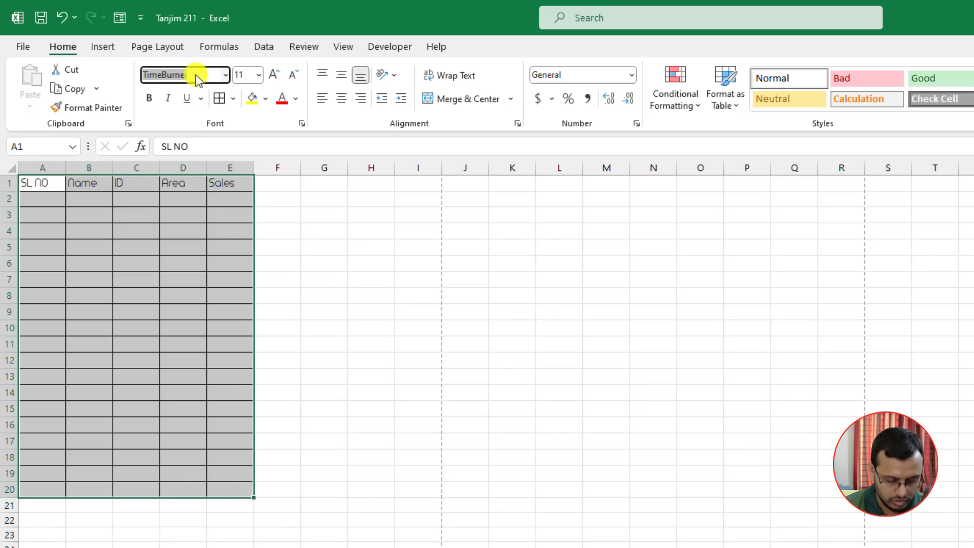
pyautogui.write('Times New Roman')
pyautogui.press('Return')
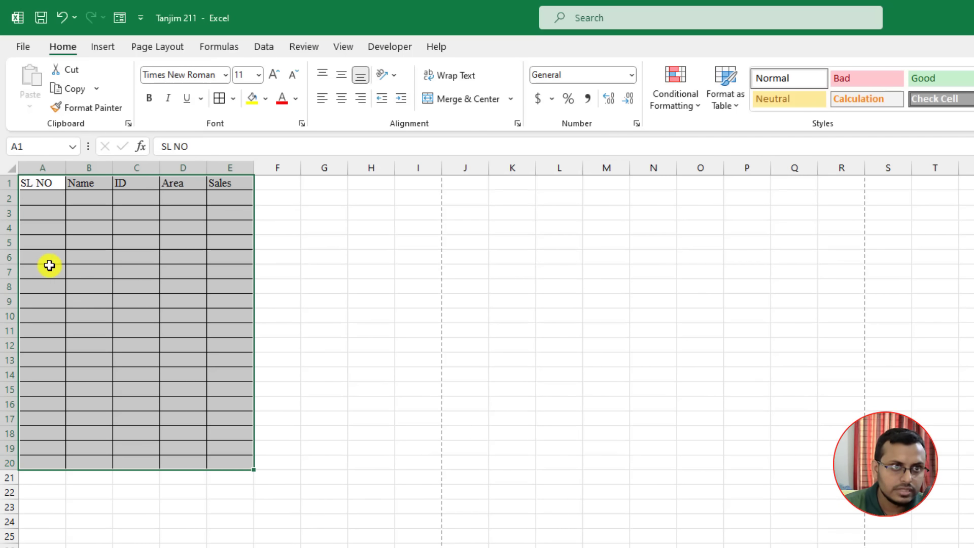
# - Enter the serial numbers 1 and 2 in cells A2 and A3 under SL NO
pyautogui.click(47, 200)
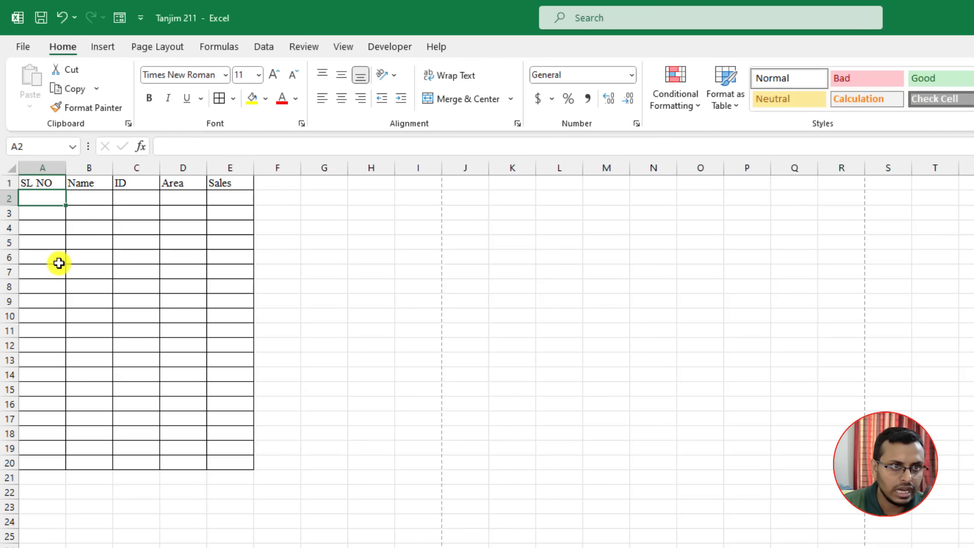
pyautogui.write('1')
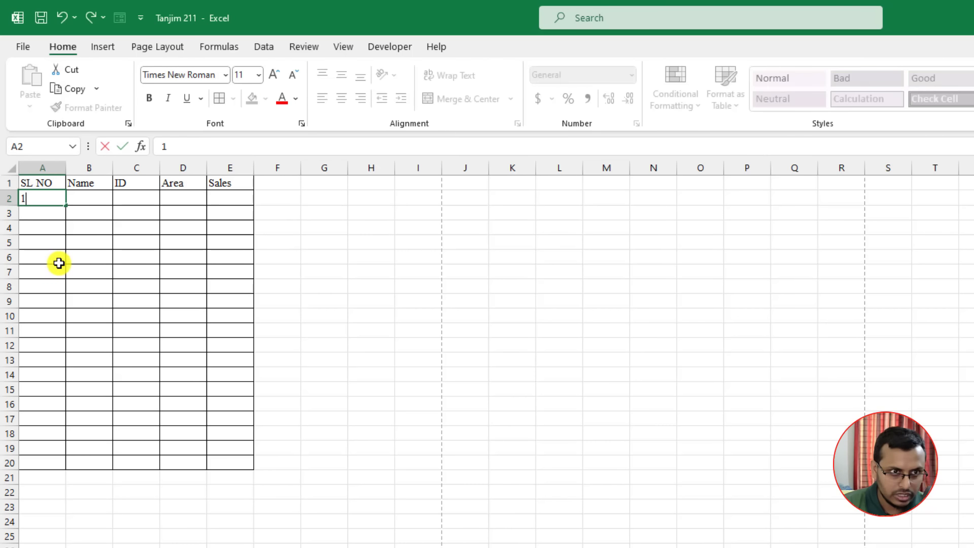
pyautogui.click(41, 215)
pyautogui.write('2')
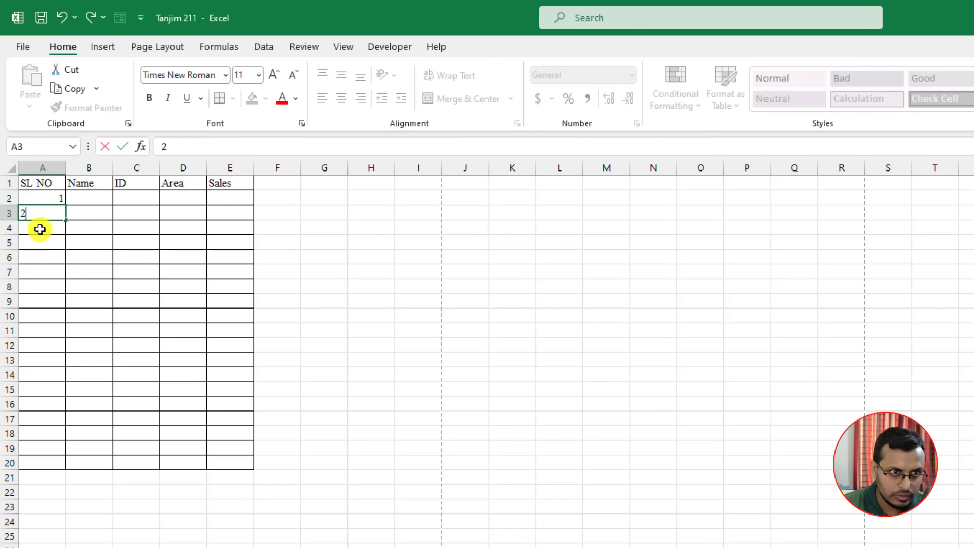
# - Enter the serial number 3 in cell A4 and clear that cell again
pyautogui.click(39, 227)
pyautogui.write('3')
pyautogui.click(49, 259)
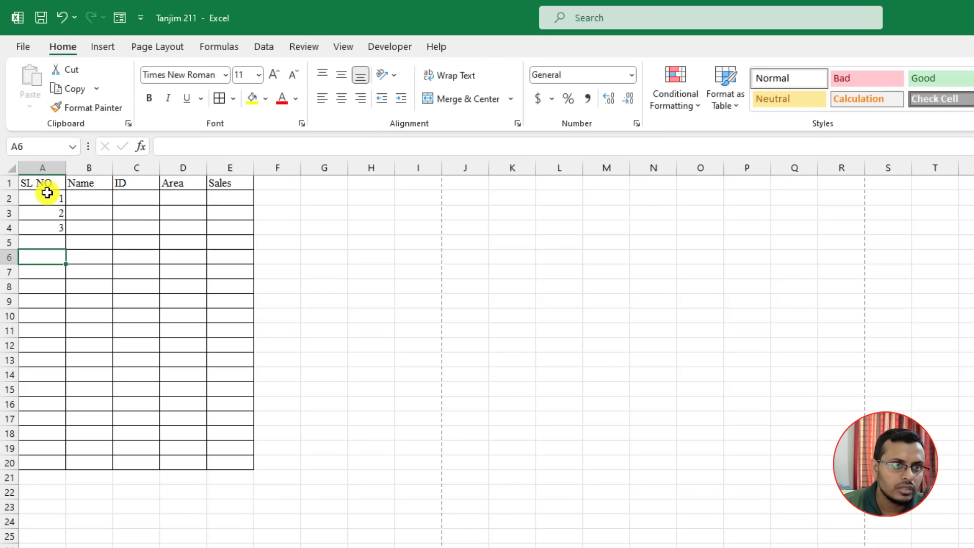
pyautogui.click(51, 228)
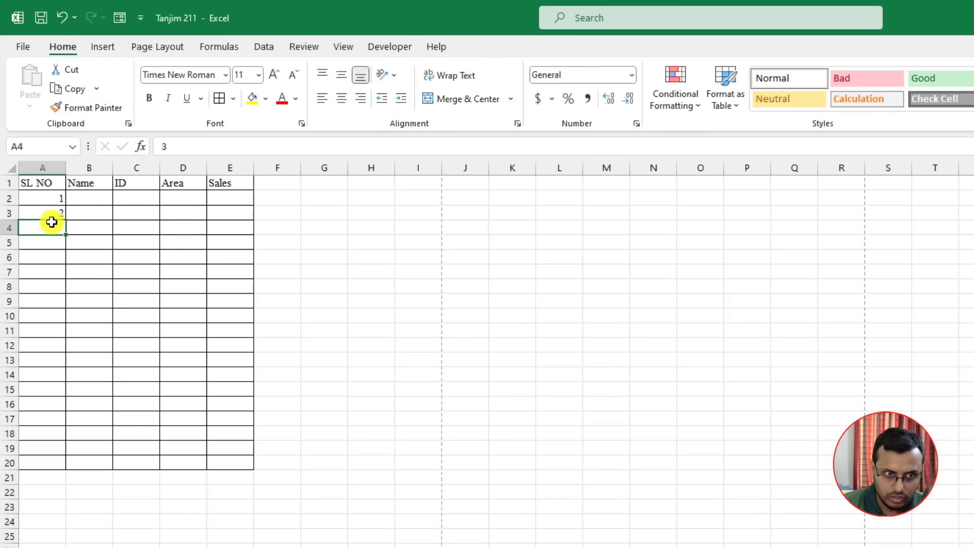
pyautogui.press('Delete')
# - Fill the serial number series from A2:A3 down to A20 and center the numbers in their cells
pyautogui.moveTo(54, 200); pyautogui.dragTo(56, 212)
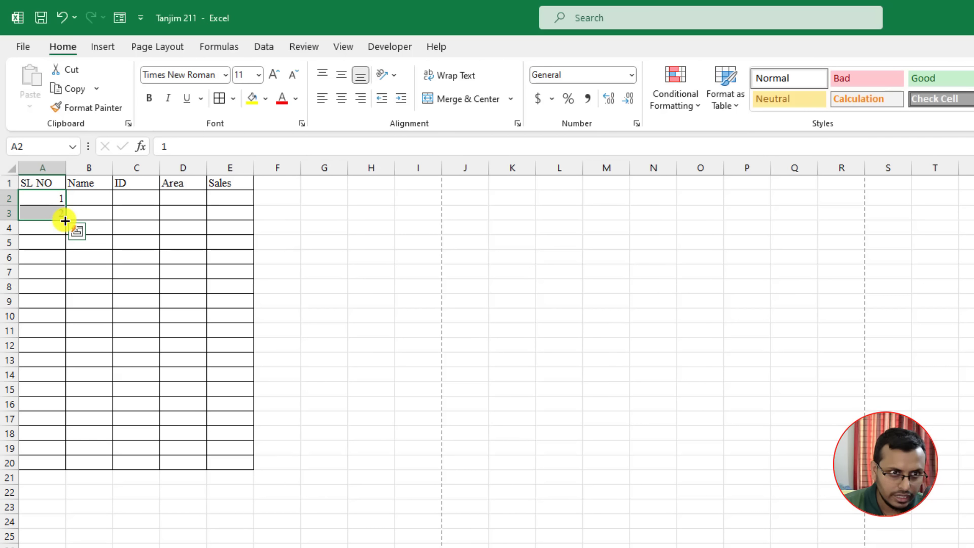
pyautogui.moveTo(65, 226); pyautogui.dragTo(67, 466)
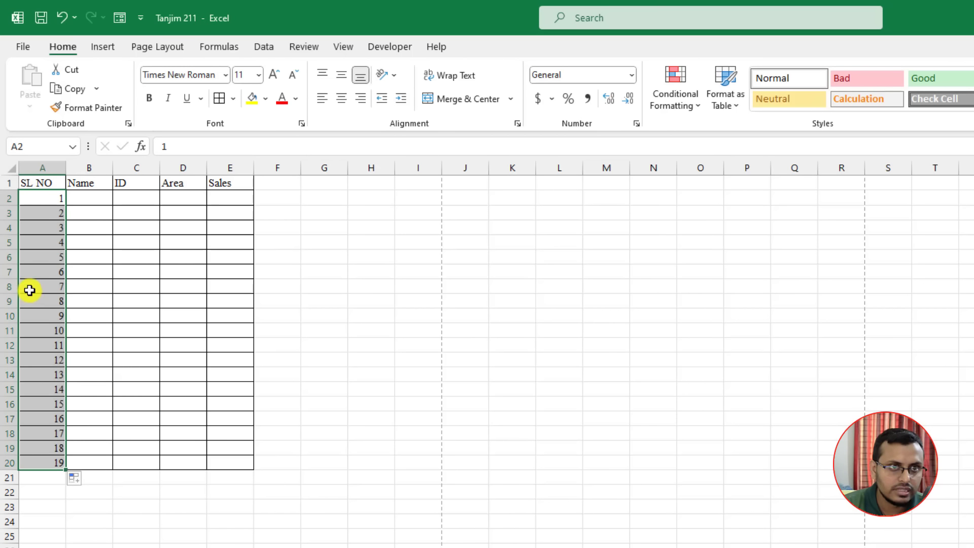
pyautogui.click(348, 99)
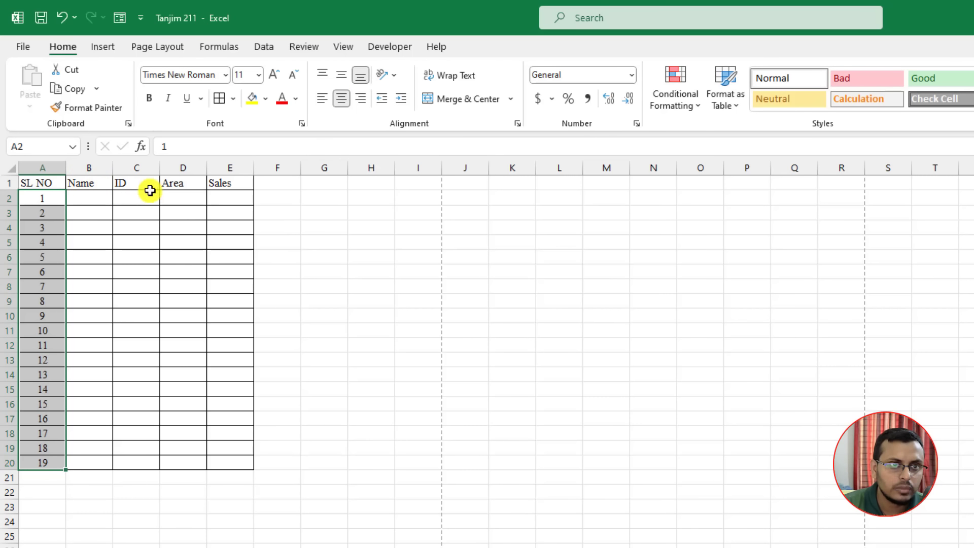
# - Replace the header in B1 with Month and enter January in cell B2
pyautogui.click(91, 184)
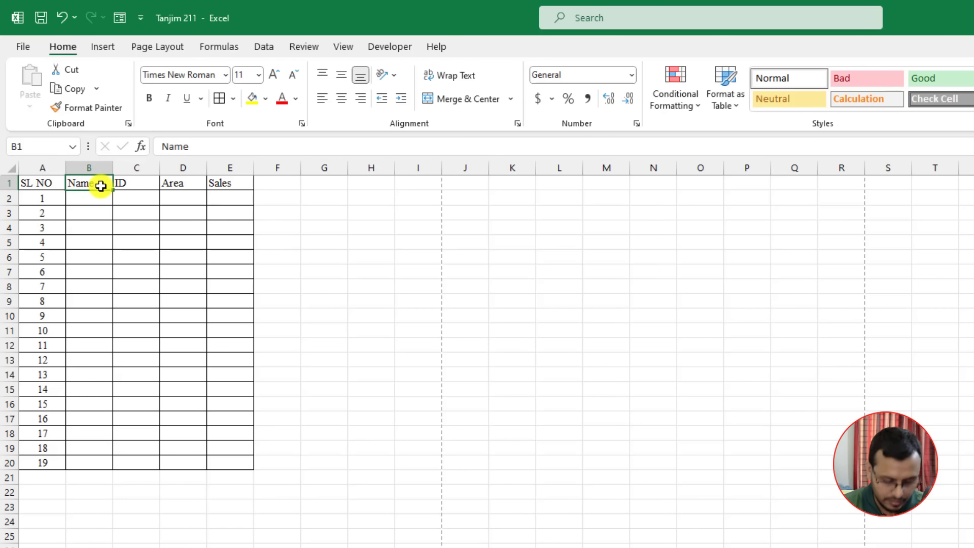
pyautogui.write('Month')
pyautogui.press('Return')
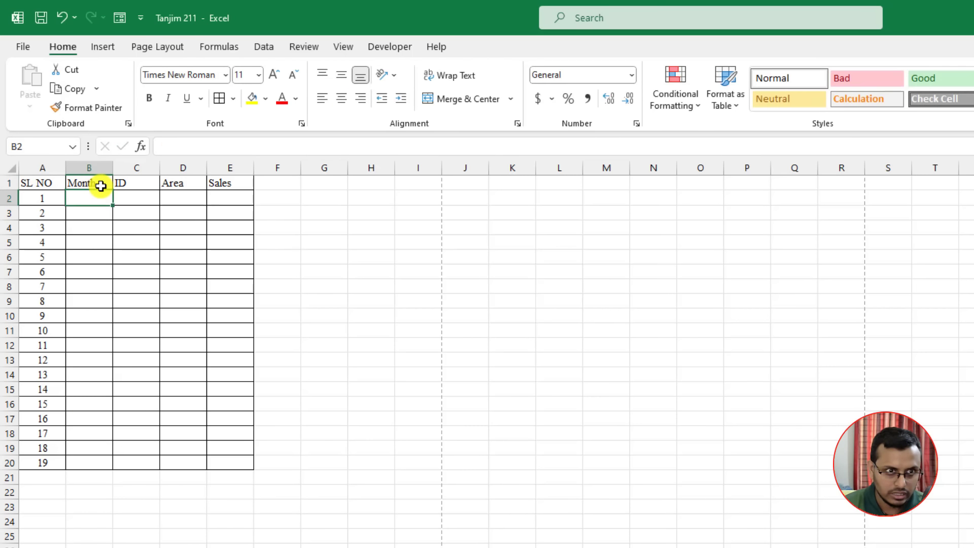
pyautogui.write('January')
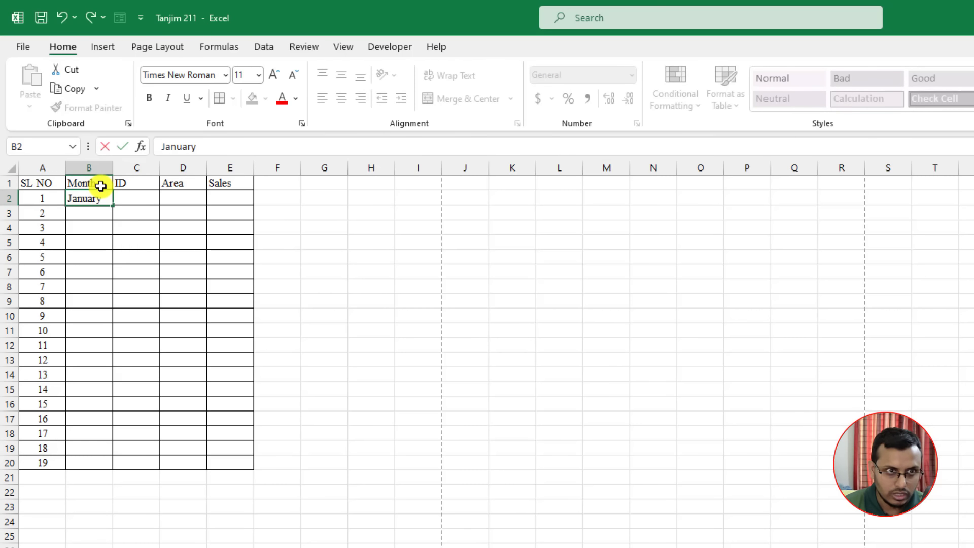
pyautogui.press('Return')
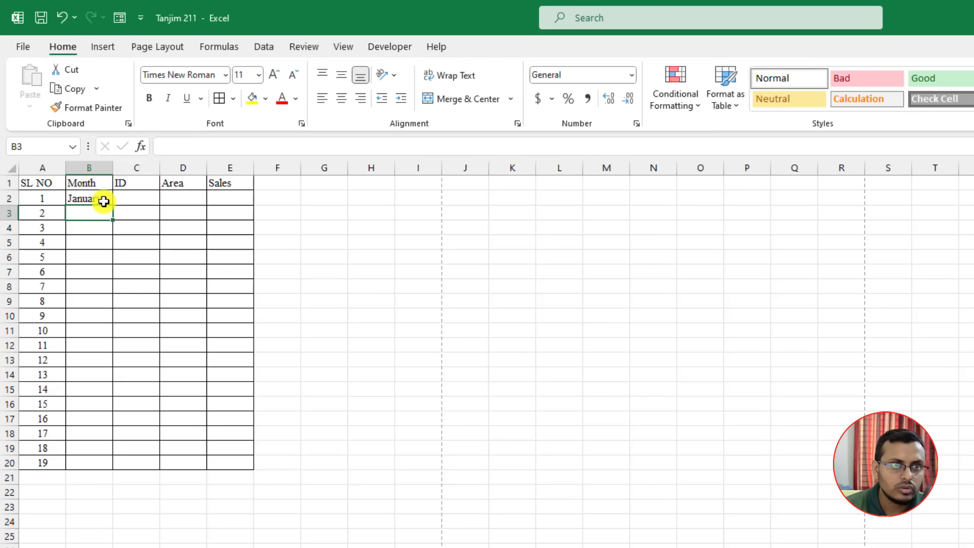
# - Fill the month names from B2 down to B20 and widen column B to fit them
pyautogui.click(103, 200)
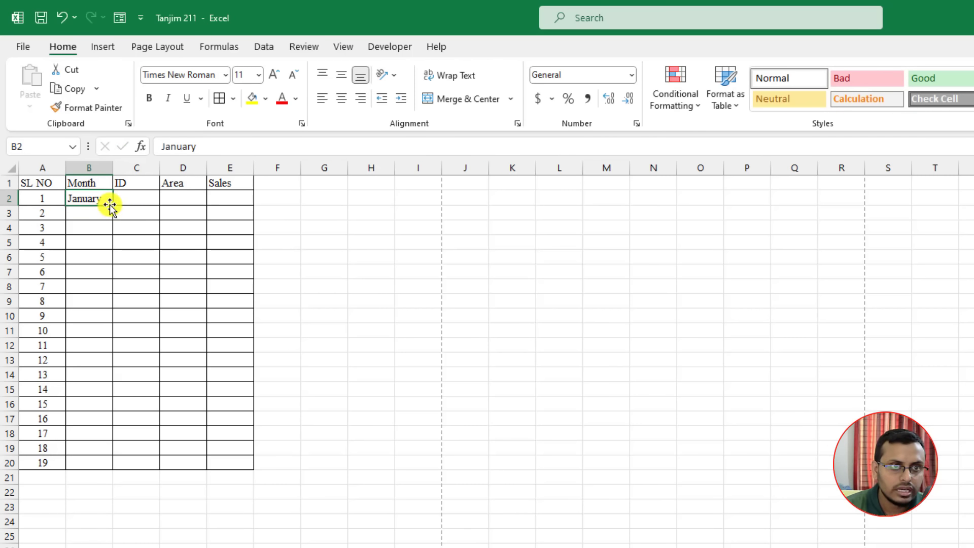
pyautogui.moveTo(113, 206); pyautogui.dragTo(113, 466)
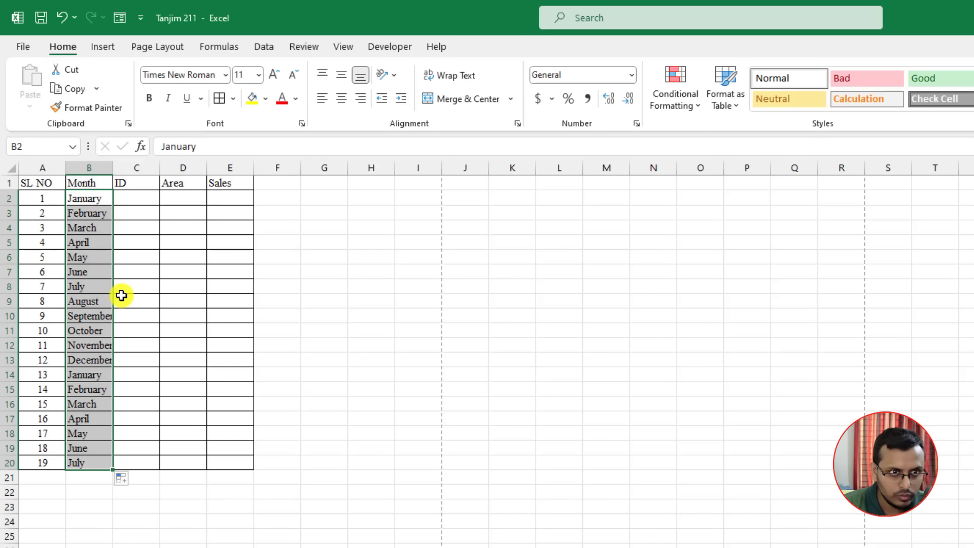
pyautogui.click(128, 198)
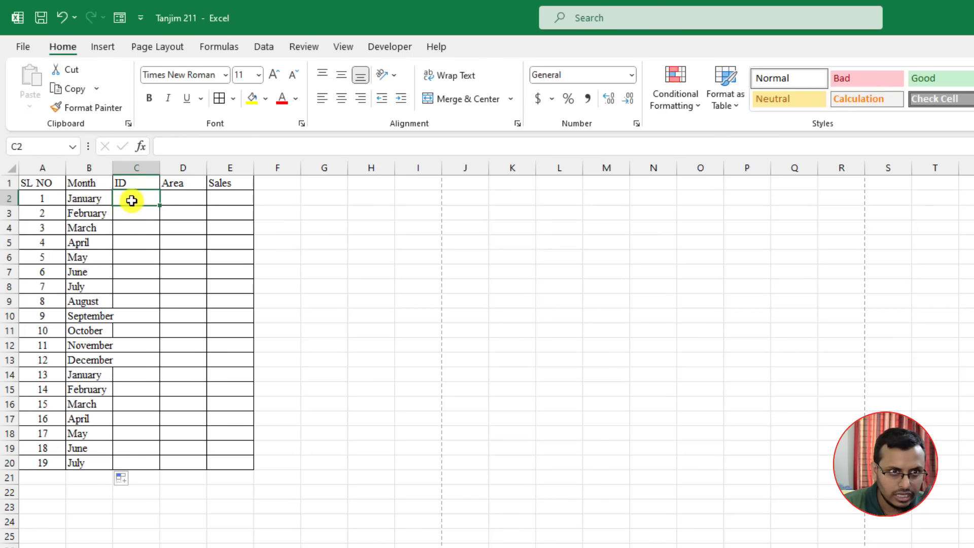
pyautogui.moveTo(113, 168); pyautogui.dragTo(122, 168)
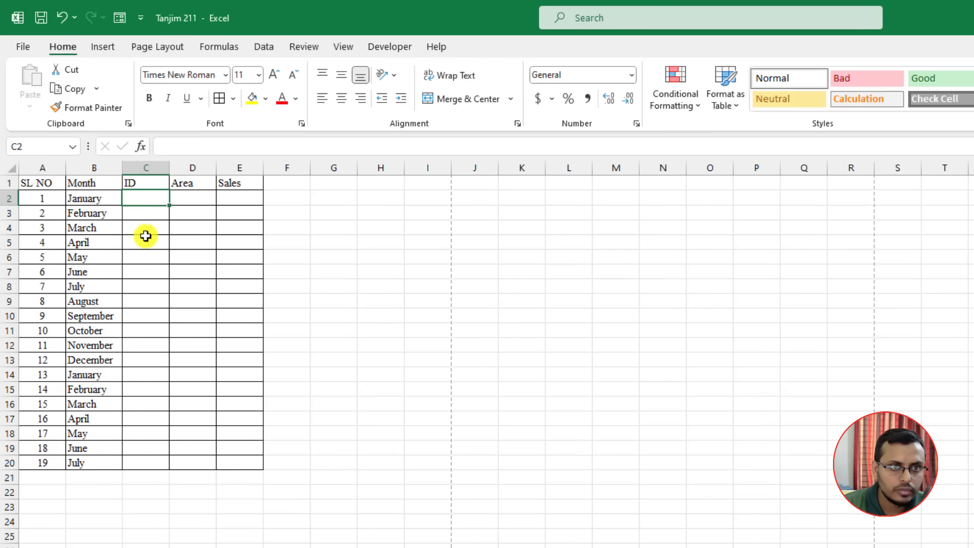
# - Enter sample ID numbers in cells C2 and C3 of the ID column
pyautogui.write('2')
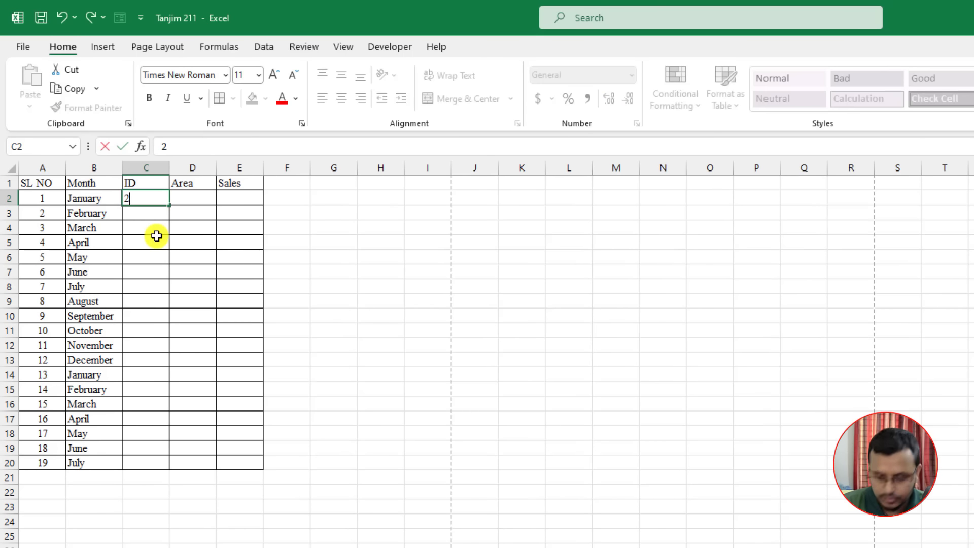
pyautogui.write('525')
pyautogui.press('Return')
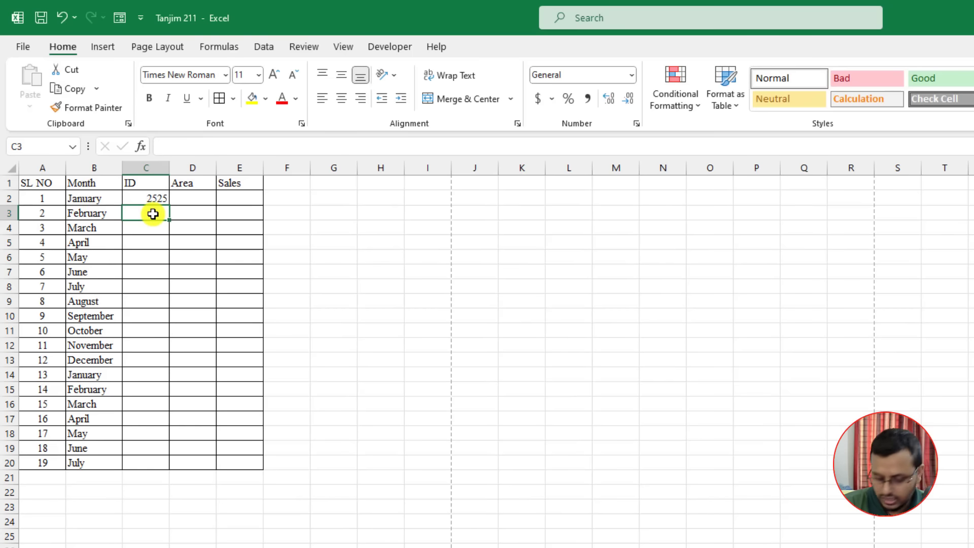
pyautogui.write('265')
pyautogui.press('Return')
# - Change the header in E1 to Sales 1 and add the header Sales 2 in F1
pyautogui.click(190, 200)
pyautogui.click(235, 198)
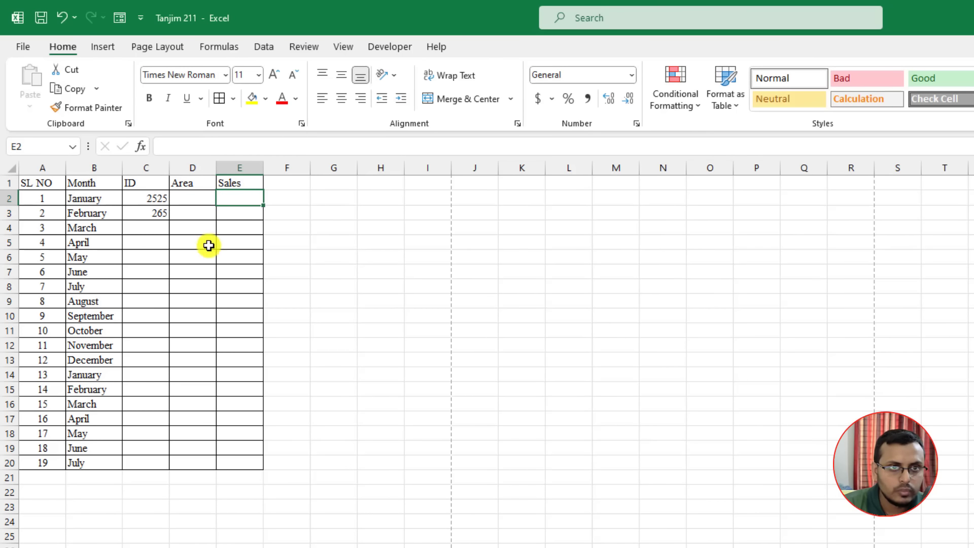
pyautogui.click(257, 183)
pyautogui.doubleClick(257, 182)
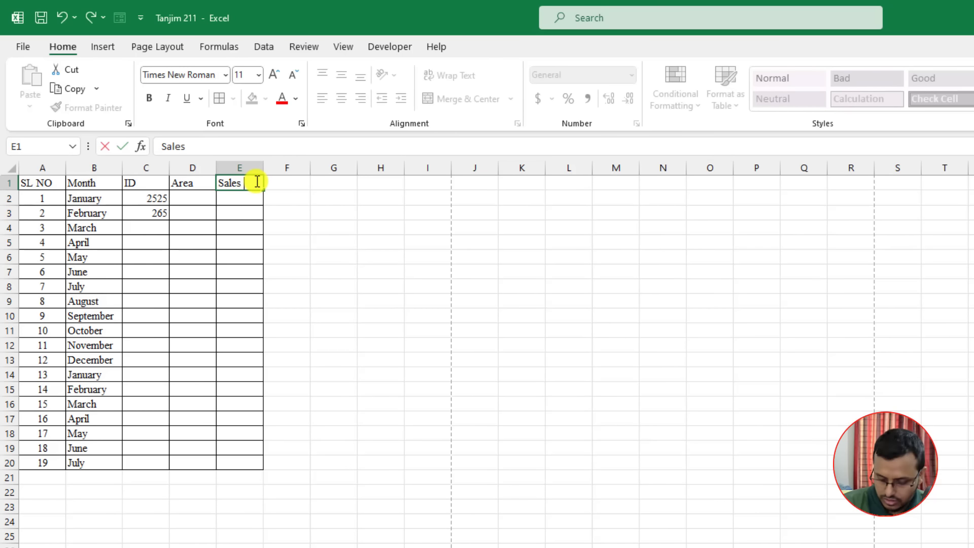
pyautogui.write('1')
pyautogui.click(279, 183)
pyautogui.write('Sales 2')
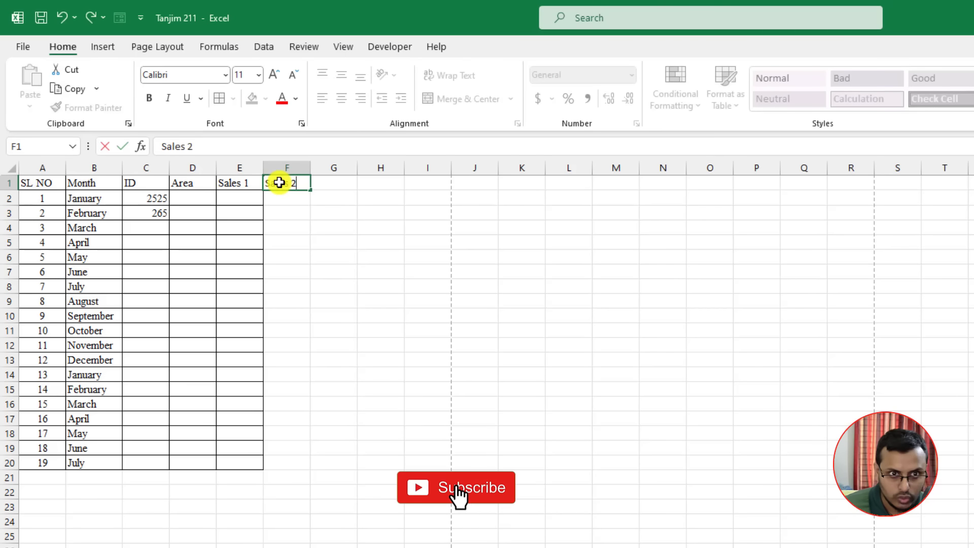
pyautogui.press('Return')
# - Enter 500 and 700 in cells E2 and E3 under Sales 1 and fill the series down to E20
pyautogui.click(237, 197)
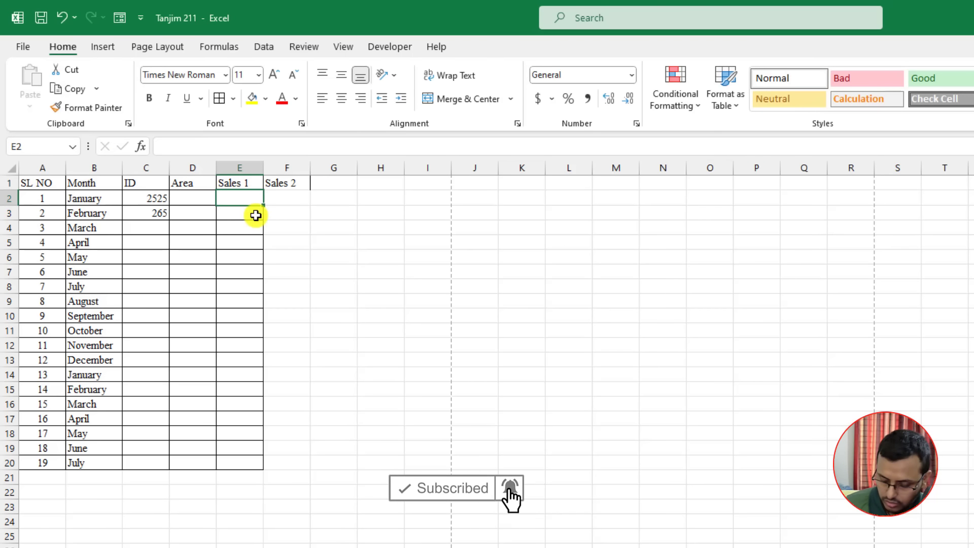
pyautogui.write('500')
pyautogui.press('Return')
pyautogui.write('7')
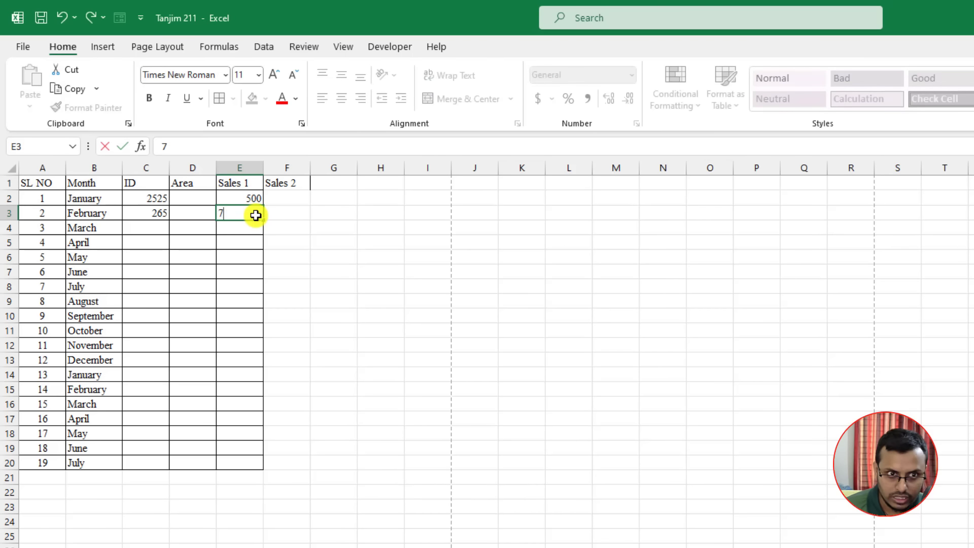
pyautogui.write('000')
pyautogui.press('Return')
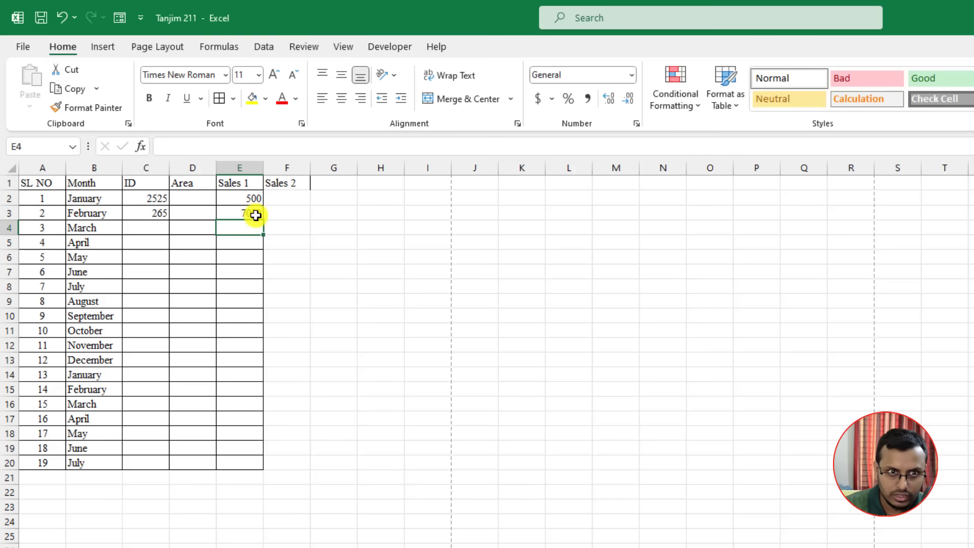
pyautogui.click(322, 251)
pyautogui.moveTo(238, 198); pyautogui.dragTo(257, 471)
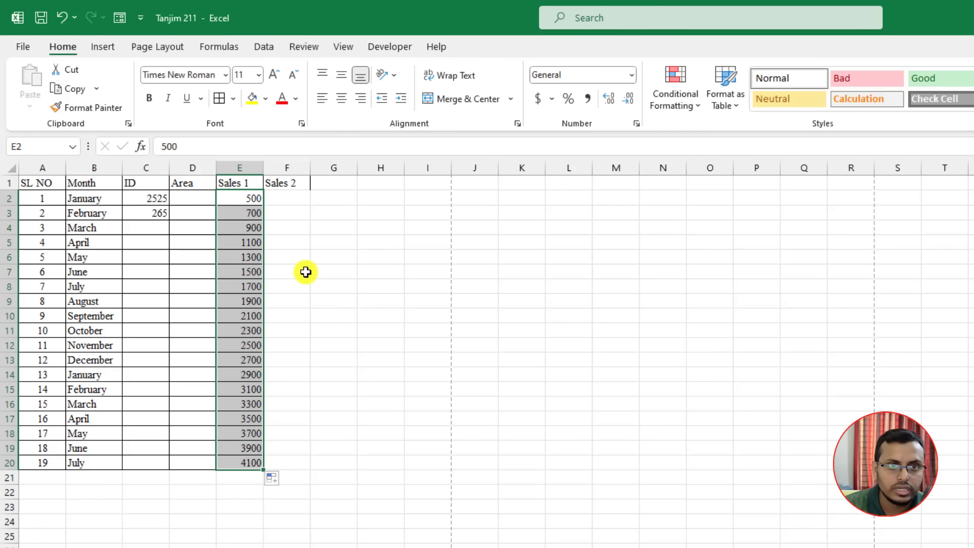
# - Enter 650 and 850 in cells F2 and F3 under Sales 2 and fill the series down to F20
pyautogui.click(284, 192)
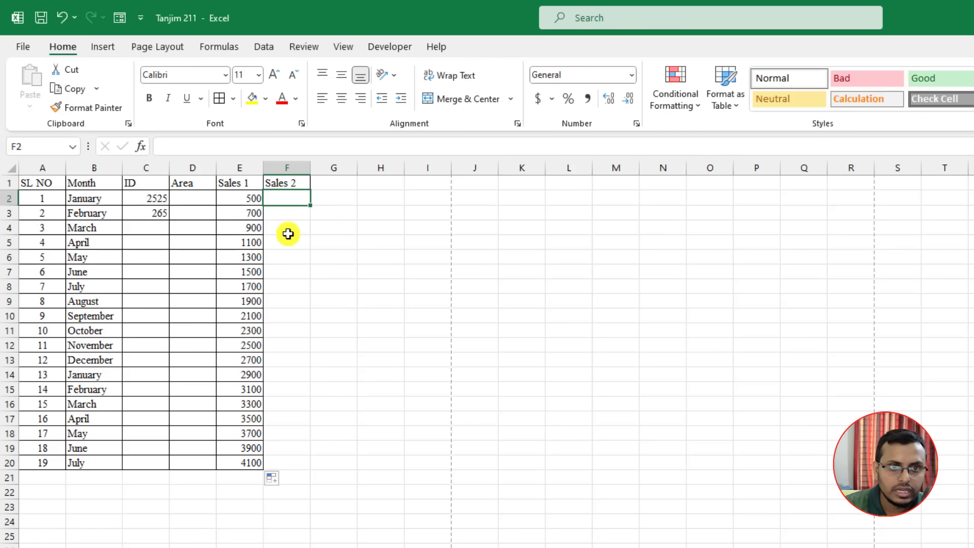
pyautogui.write('6')
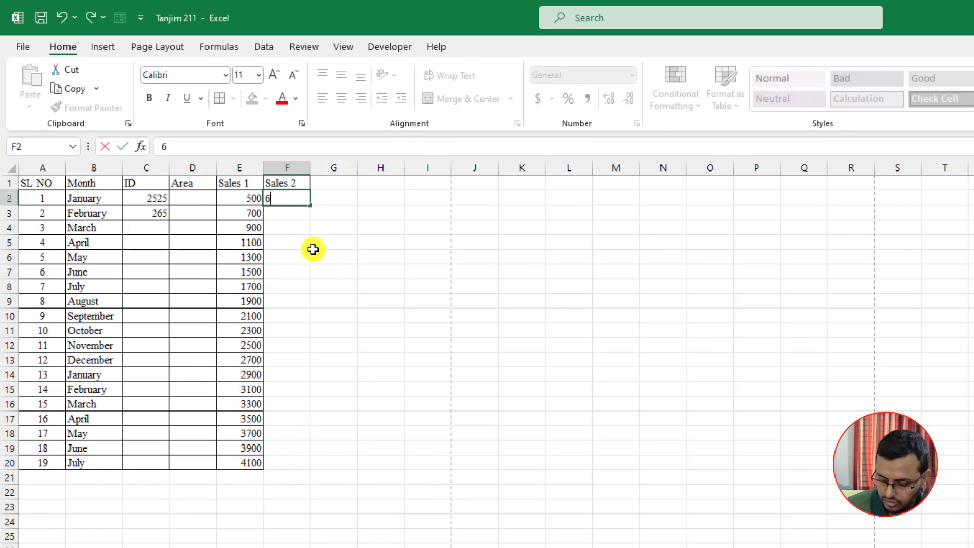
pyautogui.write('50')
pyautogui.press('Return')
pyautogui.write('8')
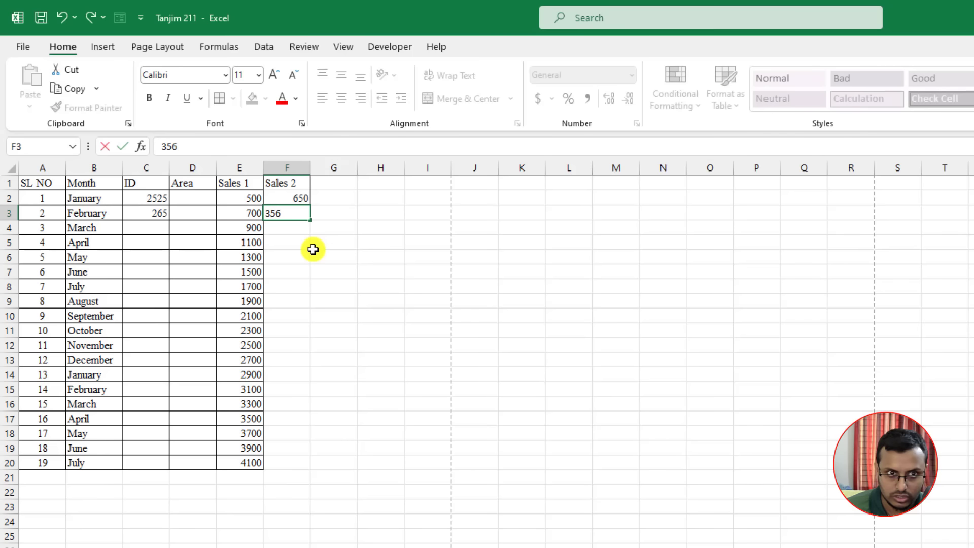
pyautogui.press('Return')
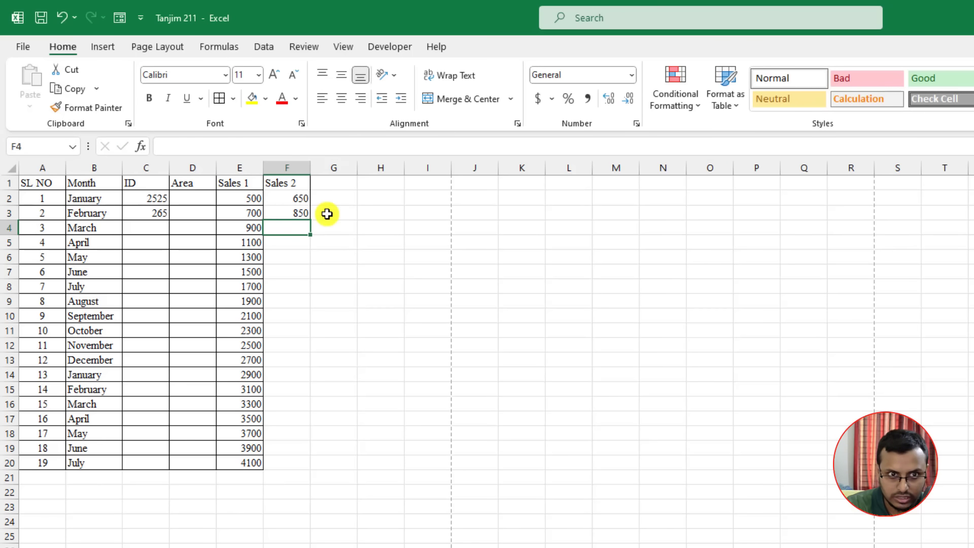
pyautogui.moveTo(299, 199); pyautogui.dragTo(303, 214)
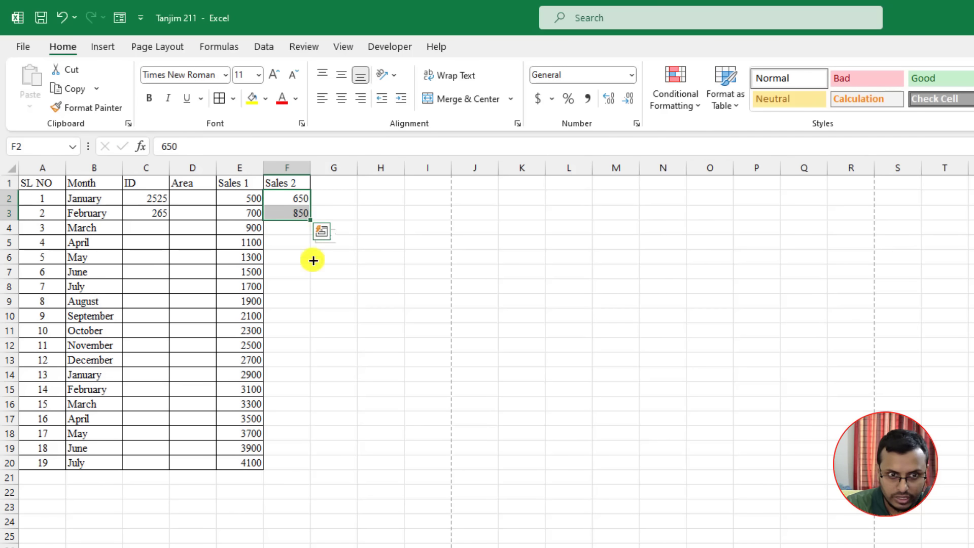
pyautogui.moveTo(313, 260); pyautogui.dragTo(315, 469)
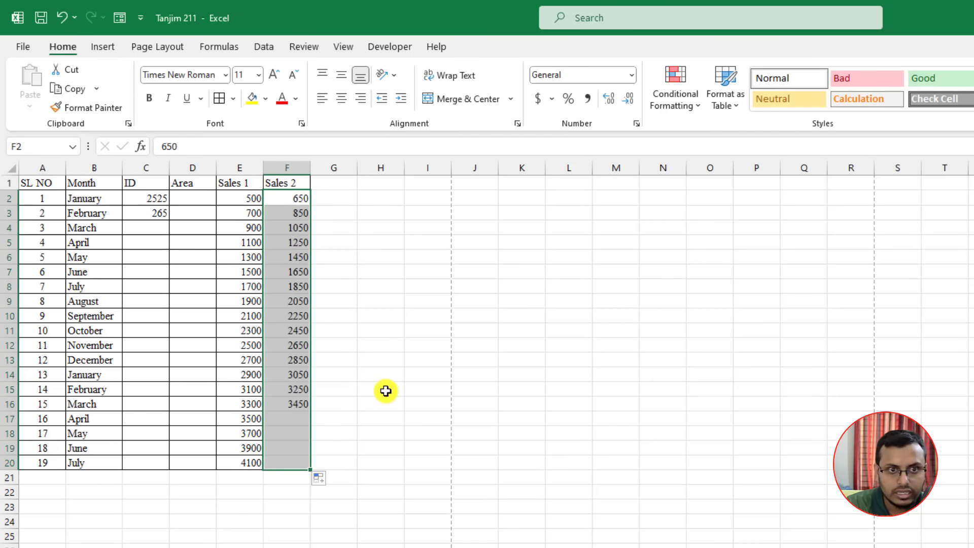
pyautogui.click(355, 320)
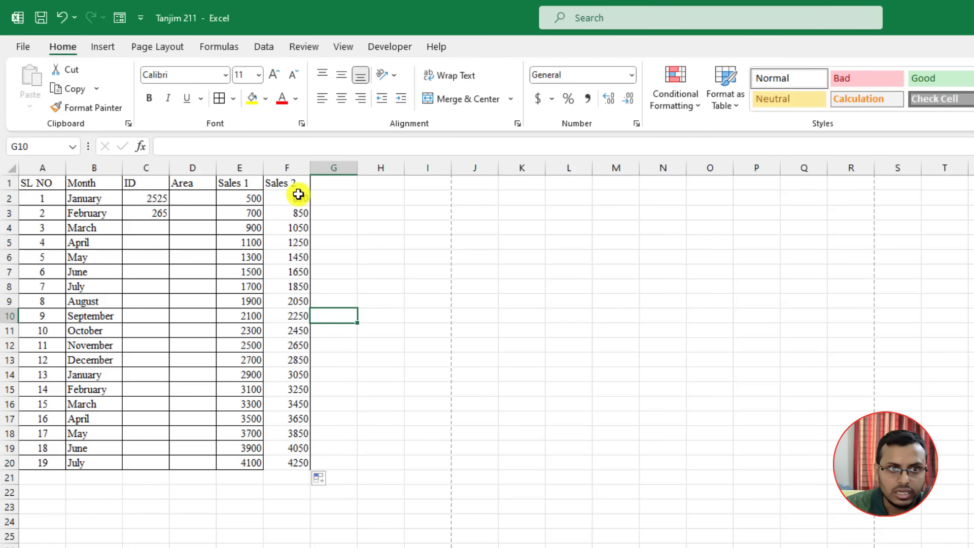
pyautogui.moveTo(251, 185); pyautogui.dragTo(280, 464)
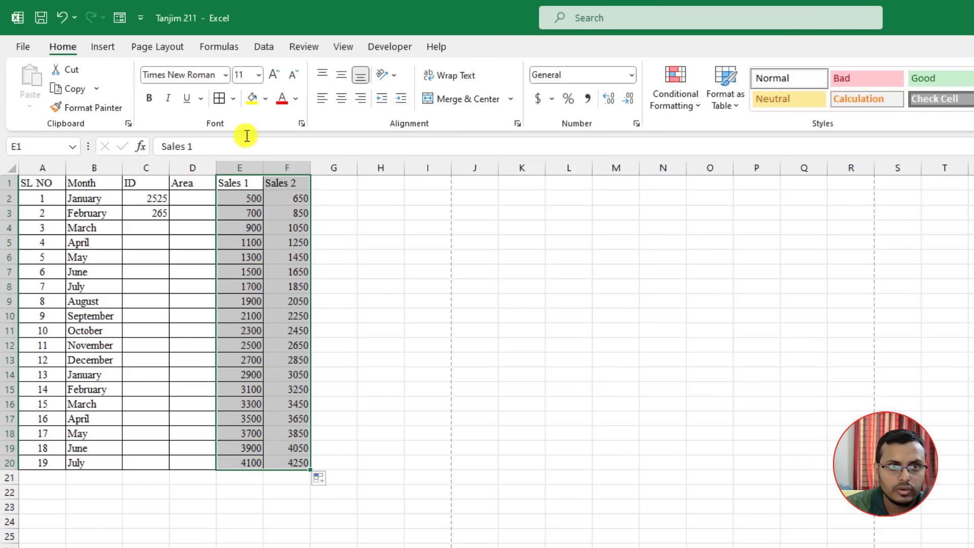
pyautogui.click(393, 262)
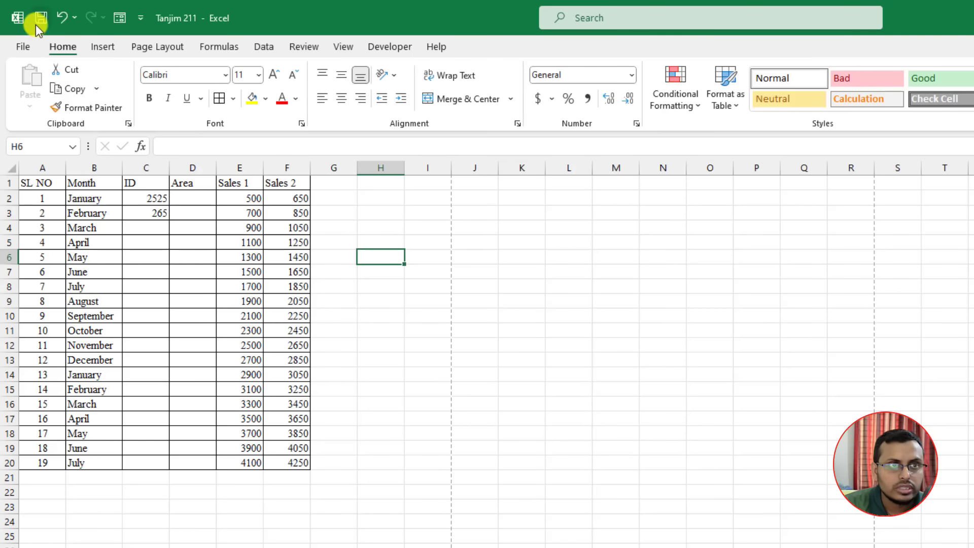
pyautogui.moveTo(252, 199); pyautogui.dragTo(294, 198)
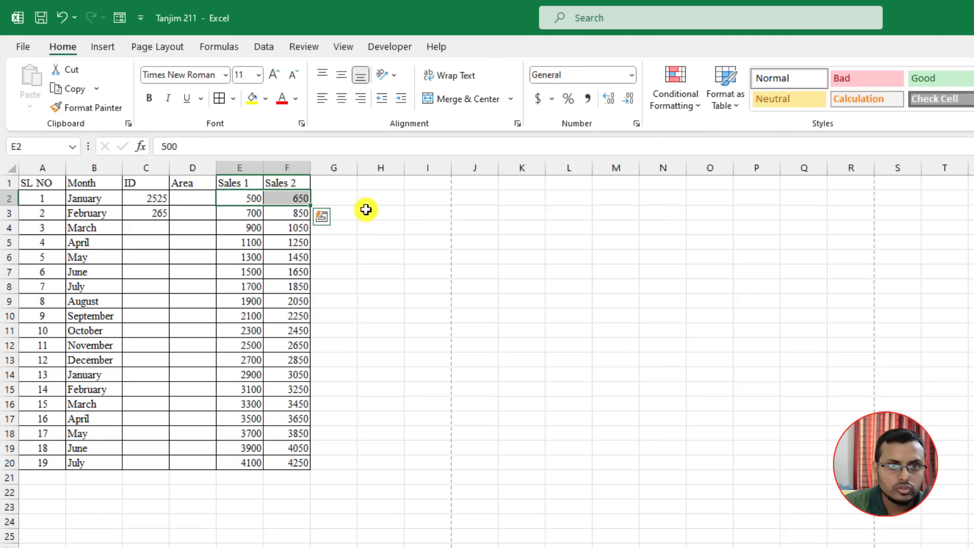
# - Enter the formula =SUM(E2:F2) in G2 to add January's Sales 1 and Sales 2
pyautogui.click(347, 197)
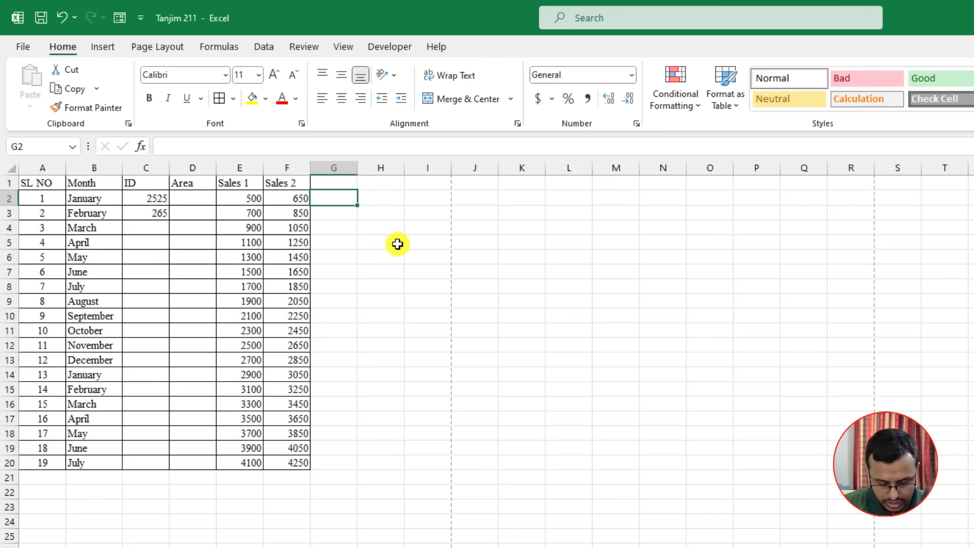
pyautogui.write('=')
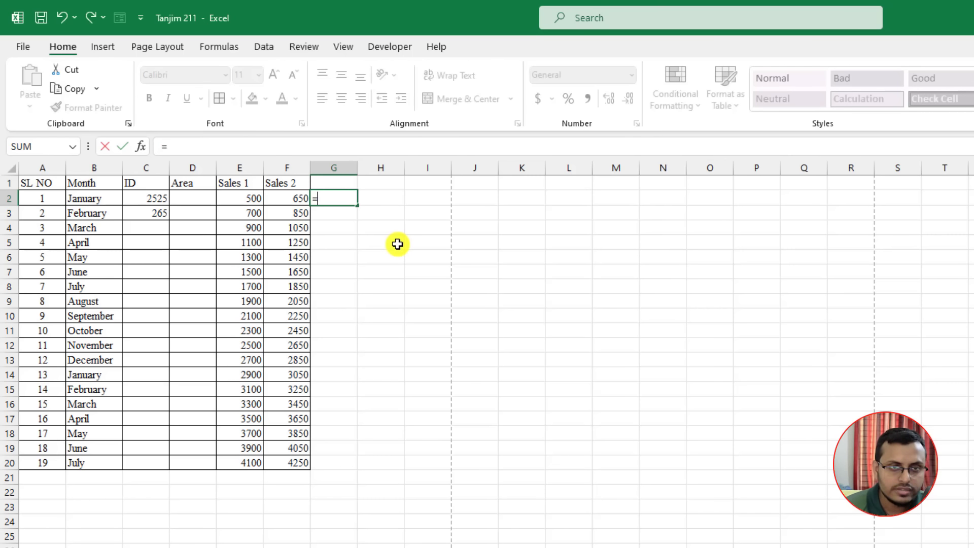
pyautogui.write('sum')
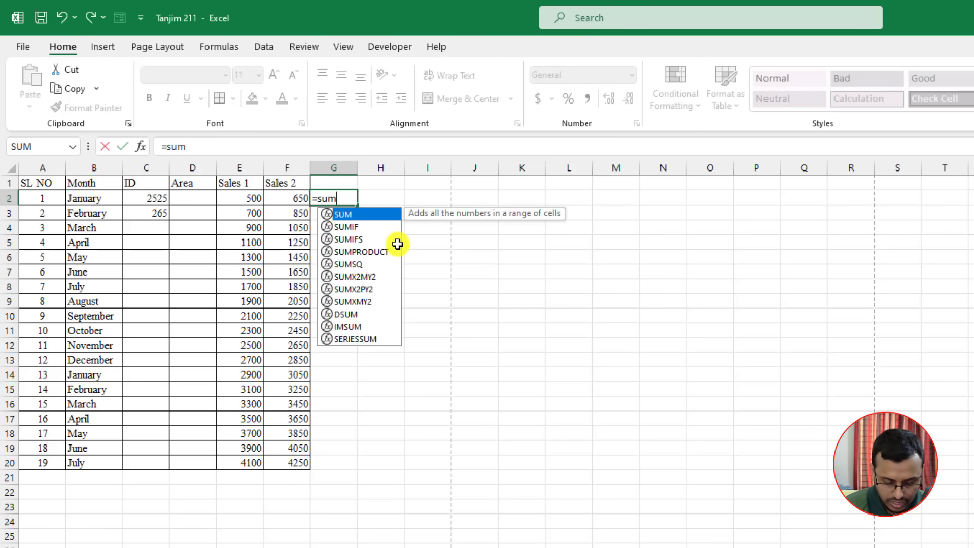
pyautogui.write('(')
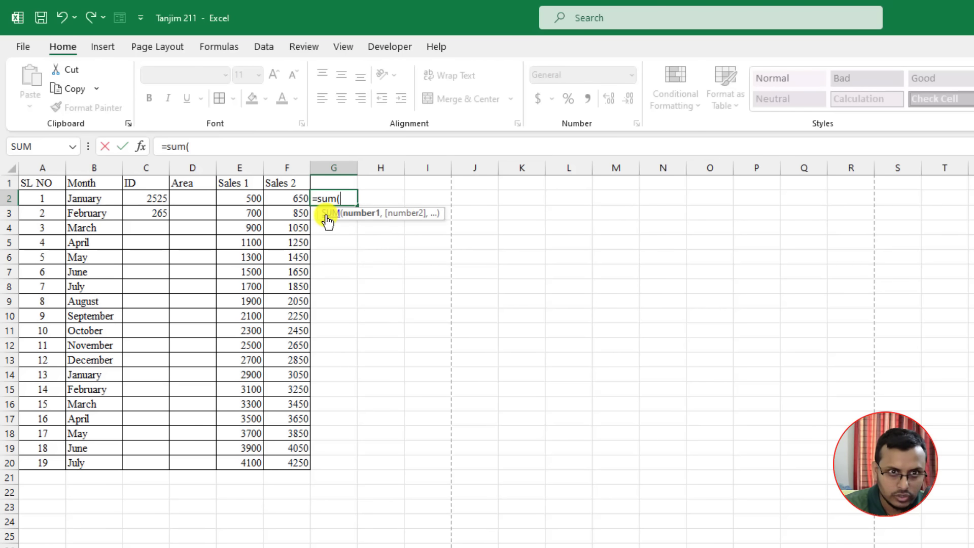
pyautogui.moveTo(251, 198); pyautogui.dragTo(284, 198)
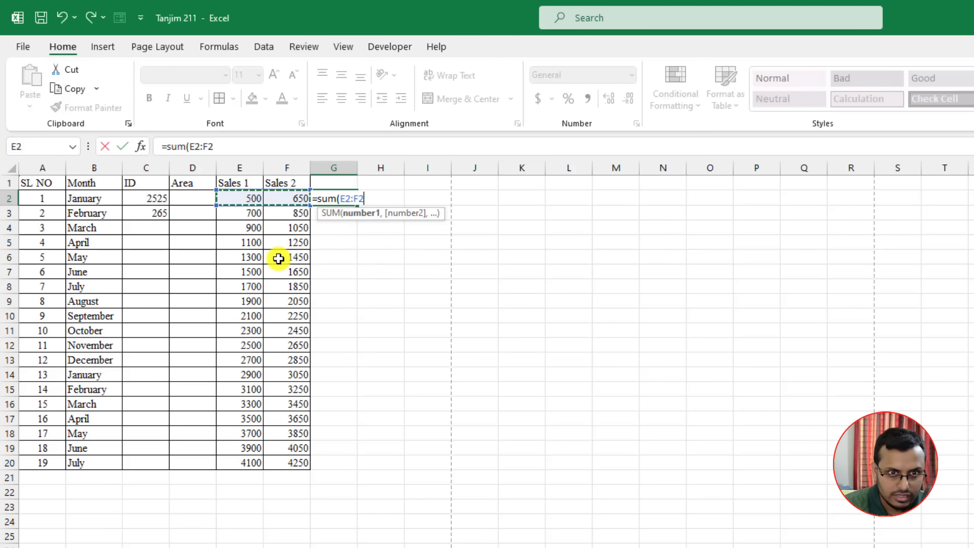
pyautogui.write(')')
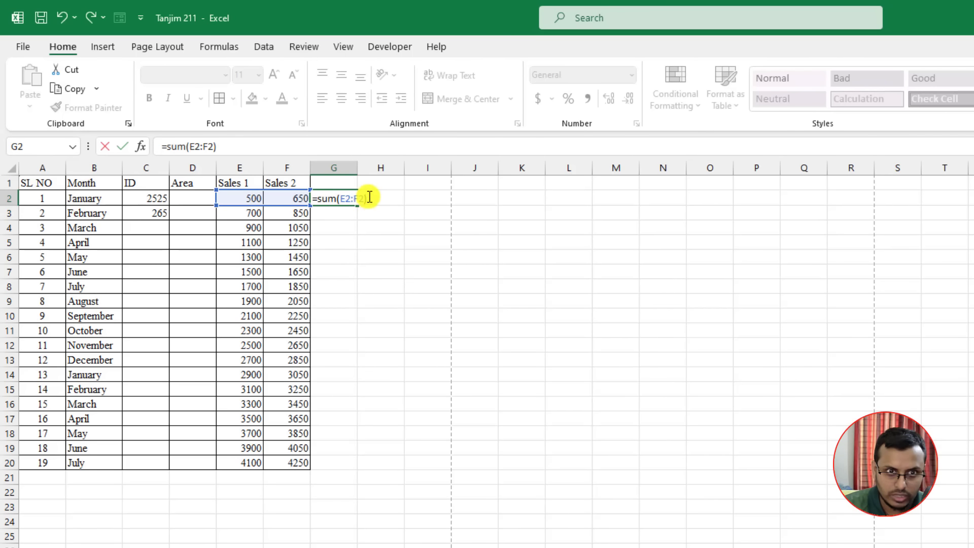
pyautogui.press('Return')
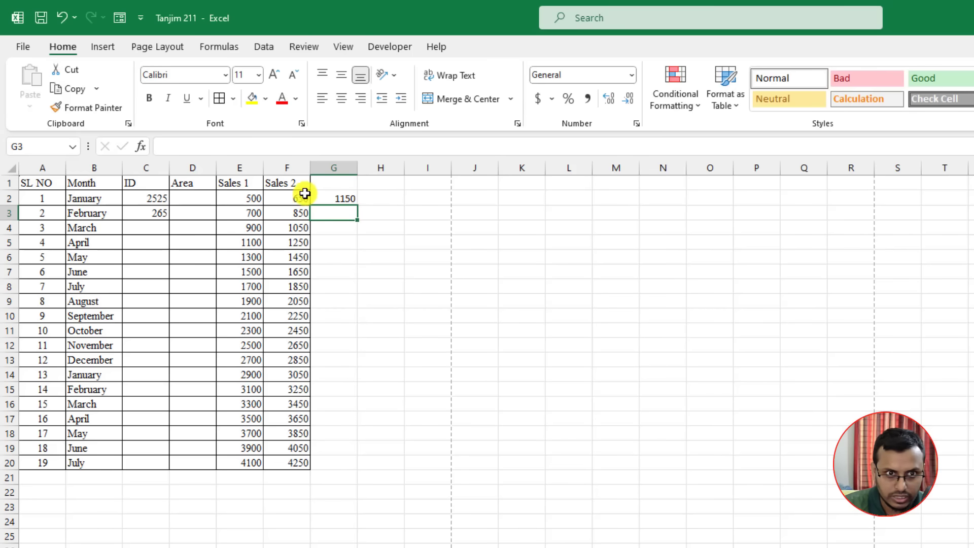
# - Fill the SUM formula from G2 down to G20
pyautogui.click(348, 197)
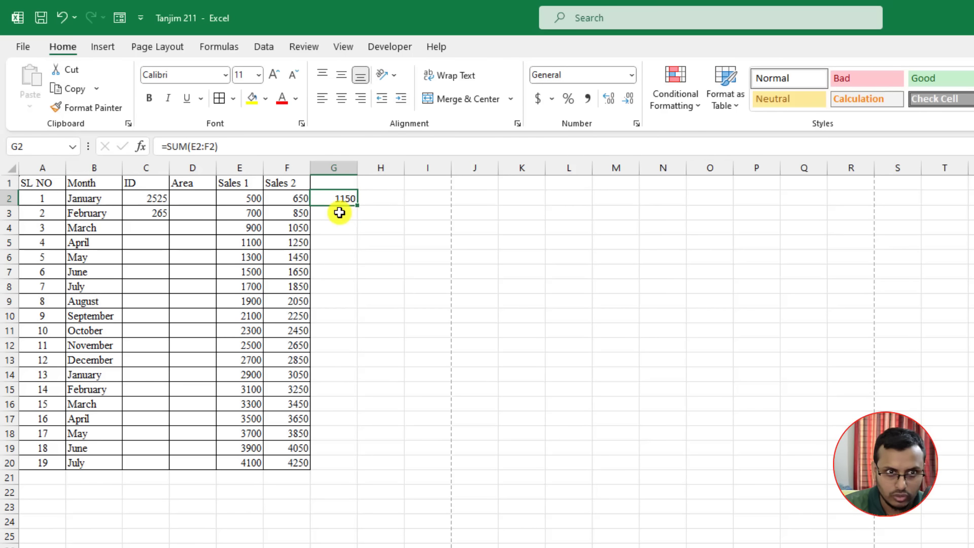
pyautogui.click(341, 211)
pyautogui.click(332, 200)
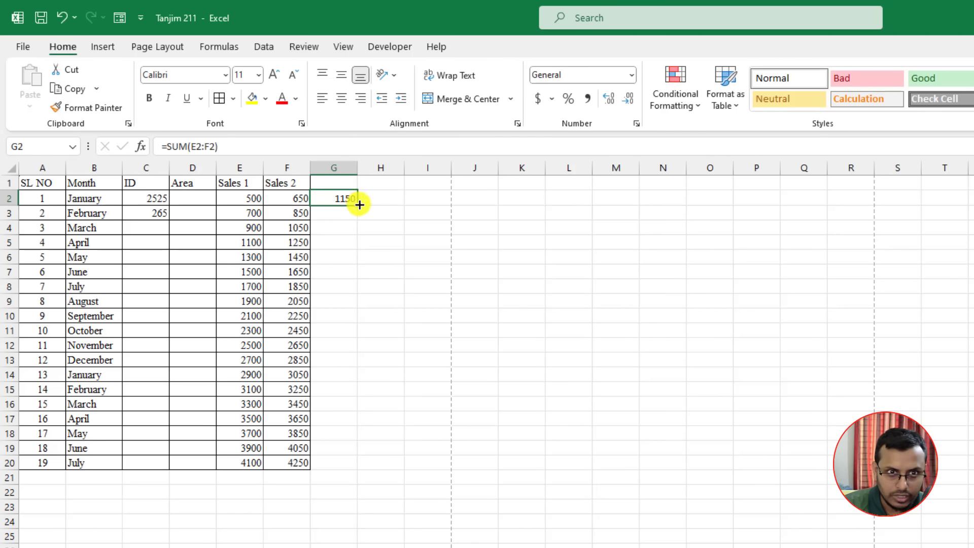
pyautogui.moveTo(360, 204); pyautogui.dragTo(354, 470)
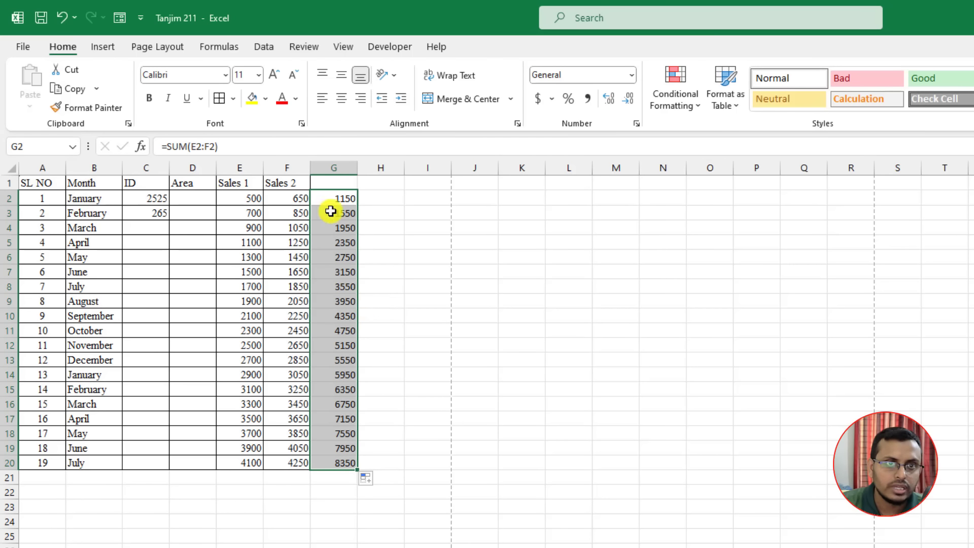
# - Add the header Total in G1 above the summed sales column
pyautogui.click(333, 183)
pyautogui.write('Total')
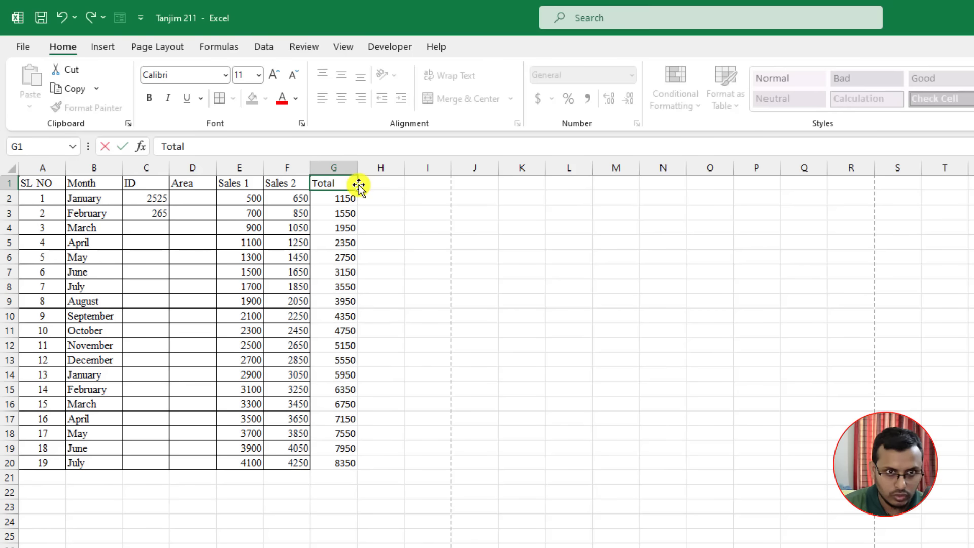
pyautogui.press('Return')
pyautogui.click(365, 230)
# - Copy the formatting of cell F2 onto the totals in G2:G20 with Format Painter
pyautogui.click(254, 201)
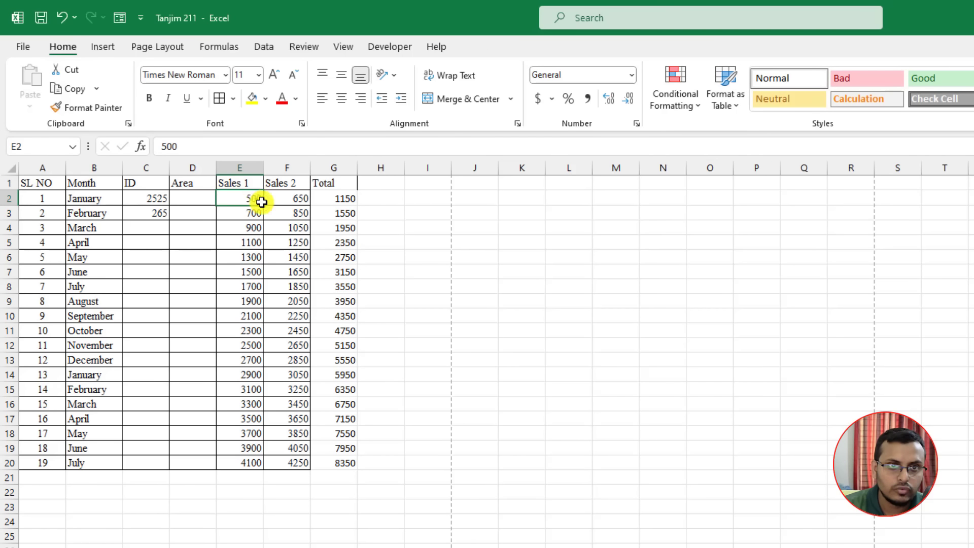
pyautogui.click(341, 198)
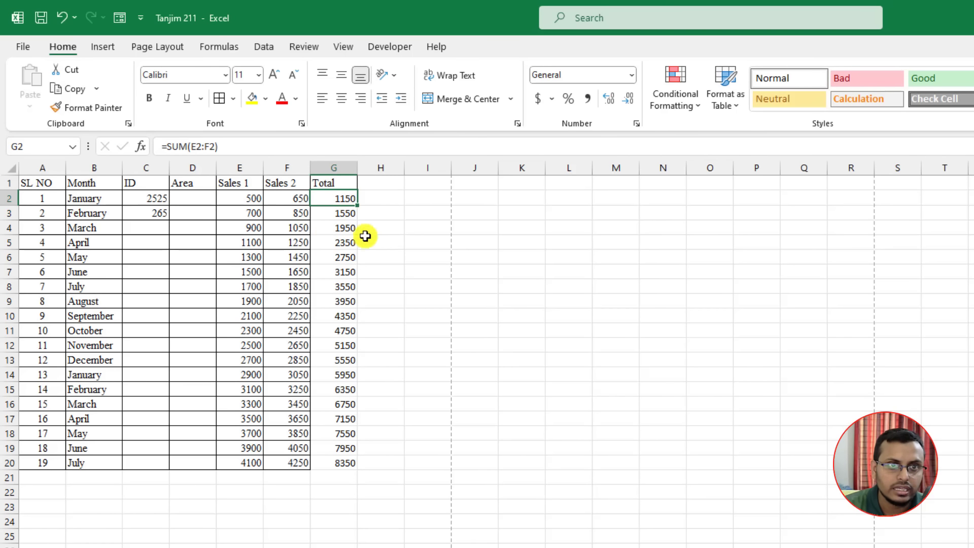
pyautogui.click(297, 197)
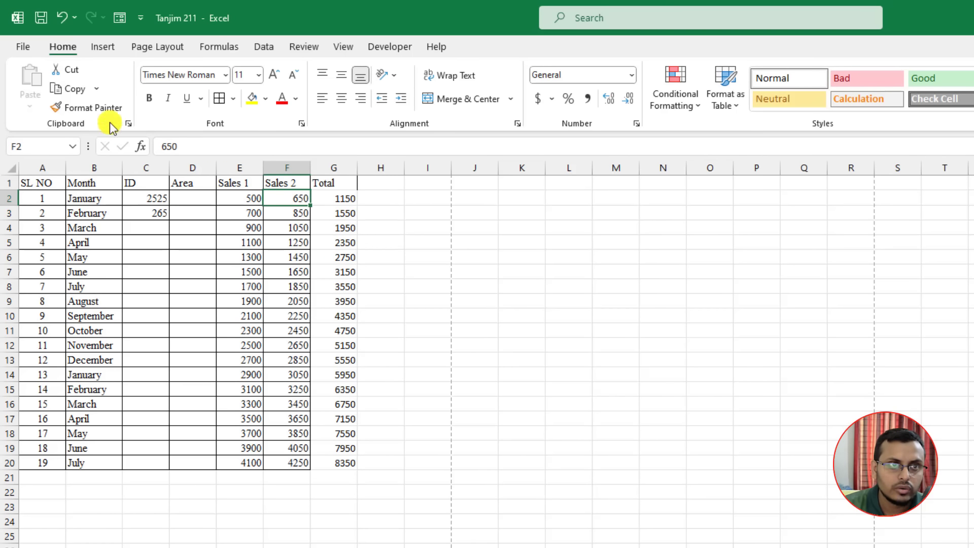
pyautogui.click(100, 105)
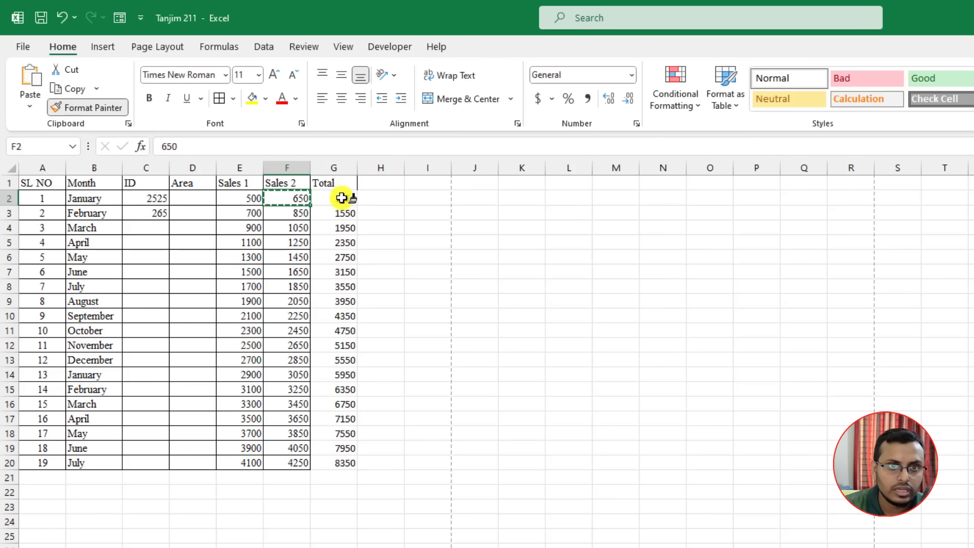
pyautogui.moveTo(341, 198); pyautogui.dragTo(341, 463)
pyautogui.click(372, 249)
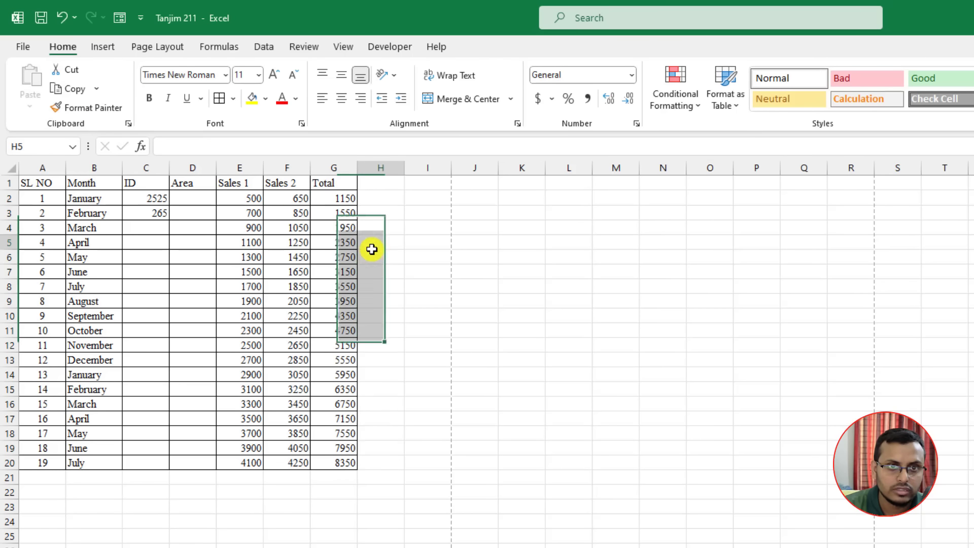
pyautogui.click(387, 329)
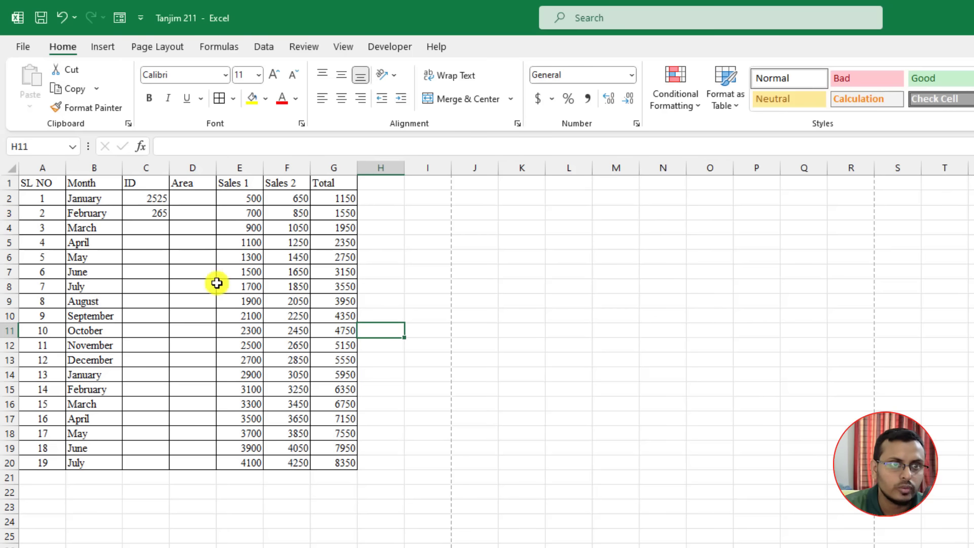
# - Enter the formula =MAX(E2:E20) in E21 to find the highest Sales 1 value
pyautogui.moveTo(251, 199); pyautogui.dragTo(226, 469)
pyautogui.click(233, 480)
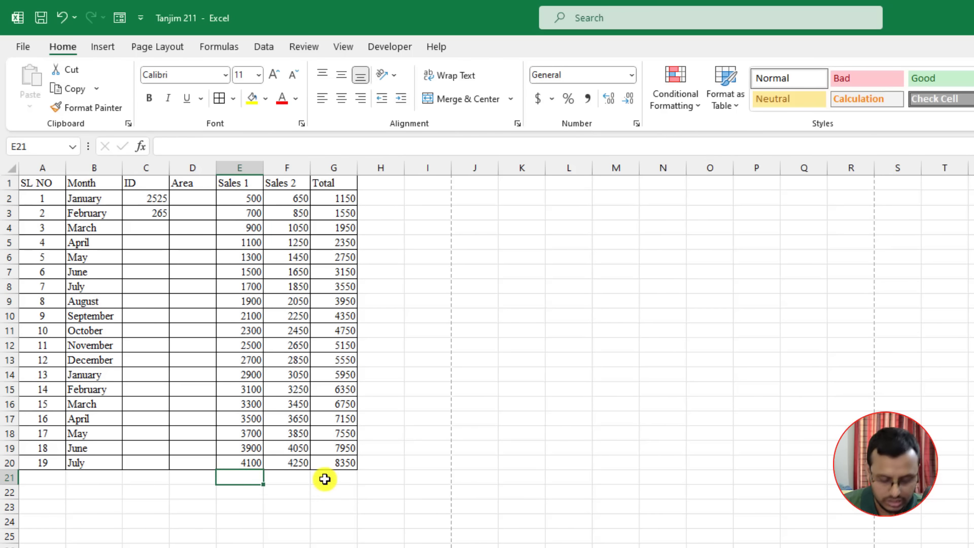
pyautogui.write('=')
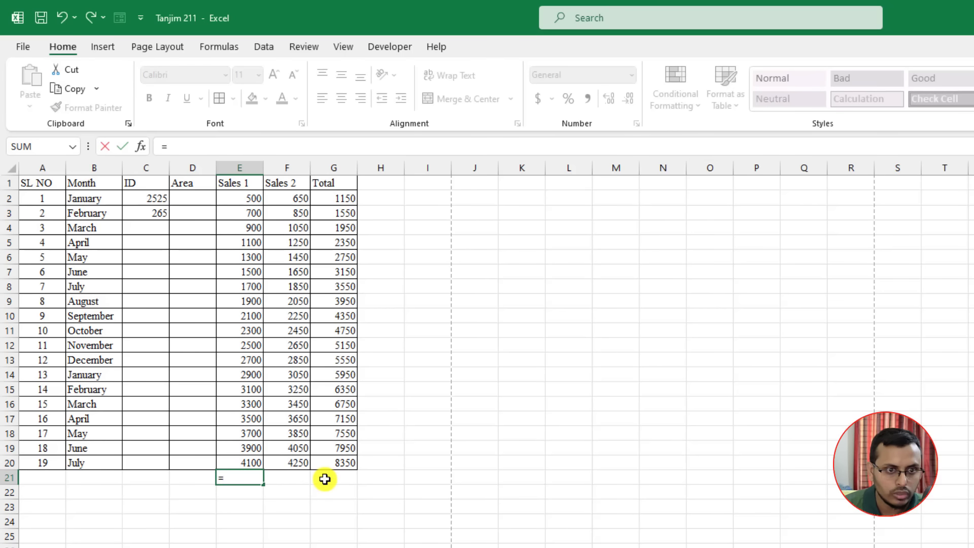
pyautogui.write('max')
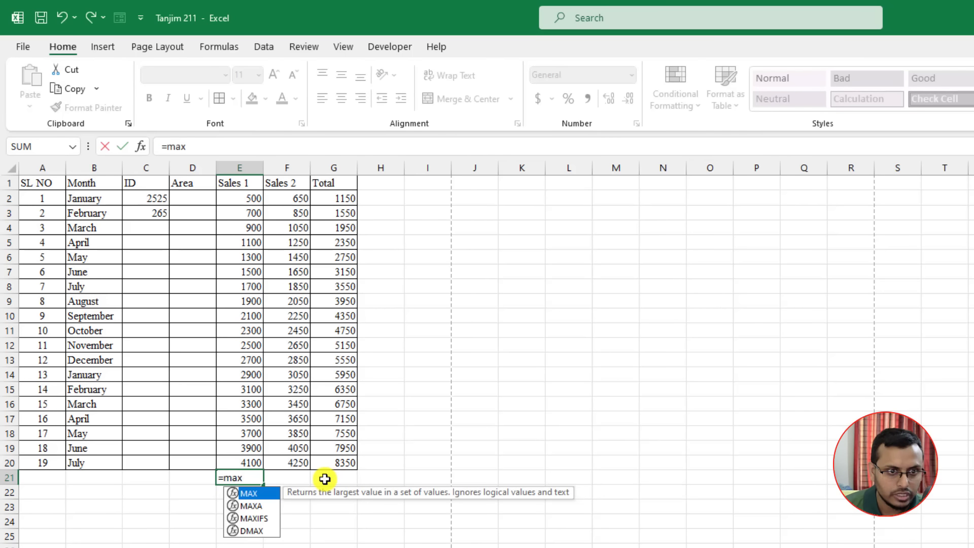
pyautogui.write('(')
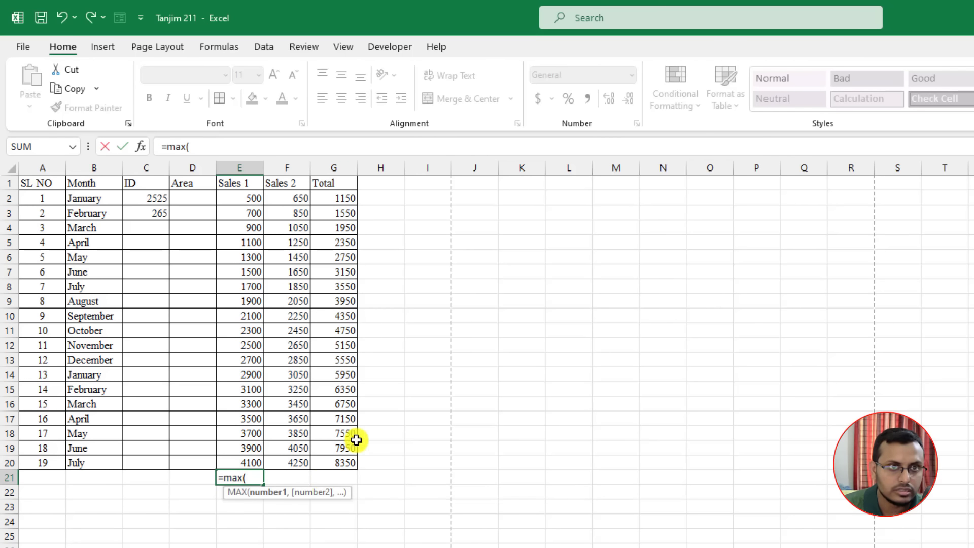
pyautogui.moveTo(239, 198); pyautogui.dragTo(230, 461)
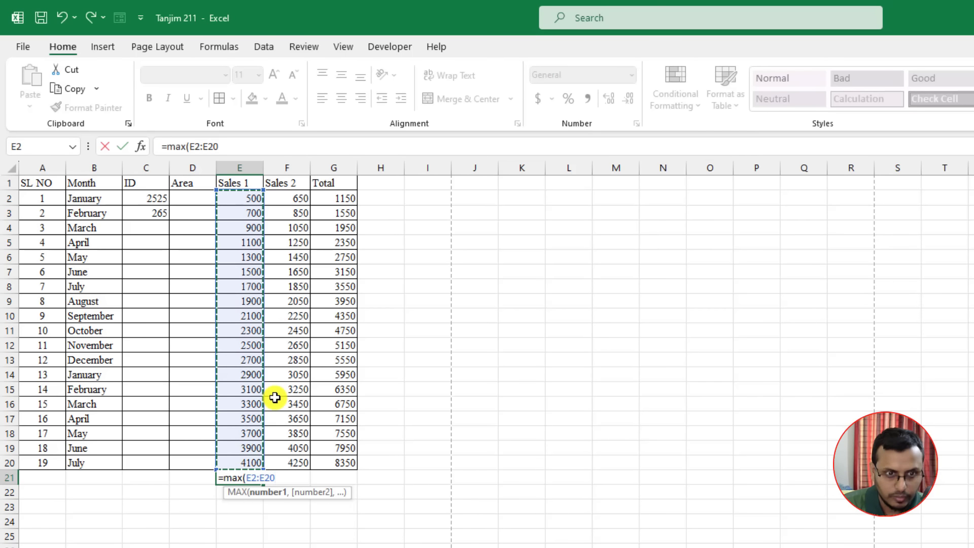
pyautogui.write(')')
pyautogui.press('Return')
# - Fill the MAX formula from E21 across to G21 and check the copied formula in F21
pyautogui.click(244, 480)
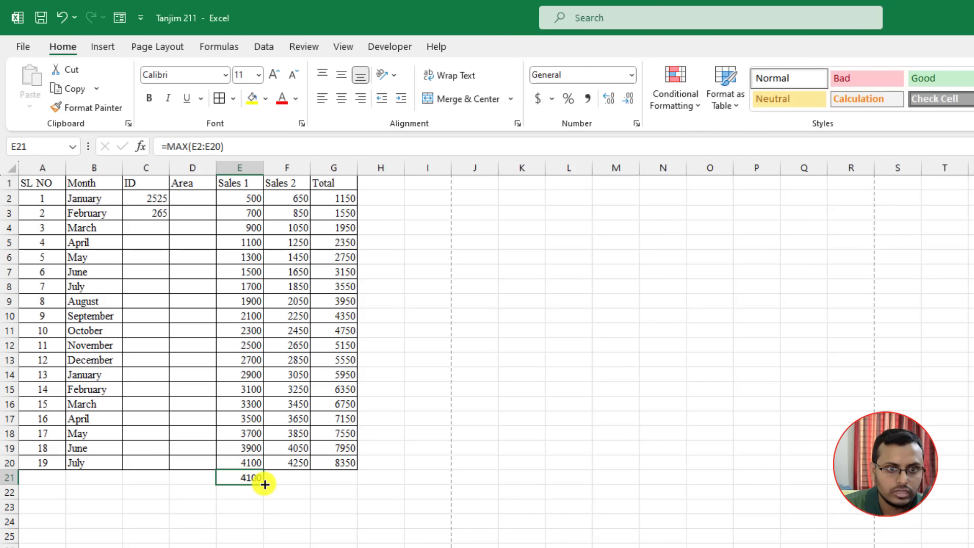
pyautogui.moveTo(264, 484); pyautogui.dragTo(348, 476)
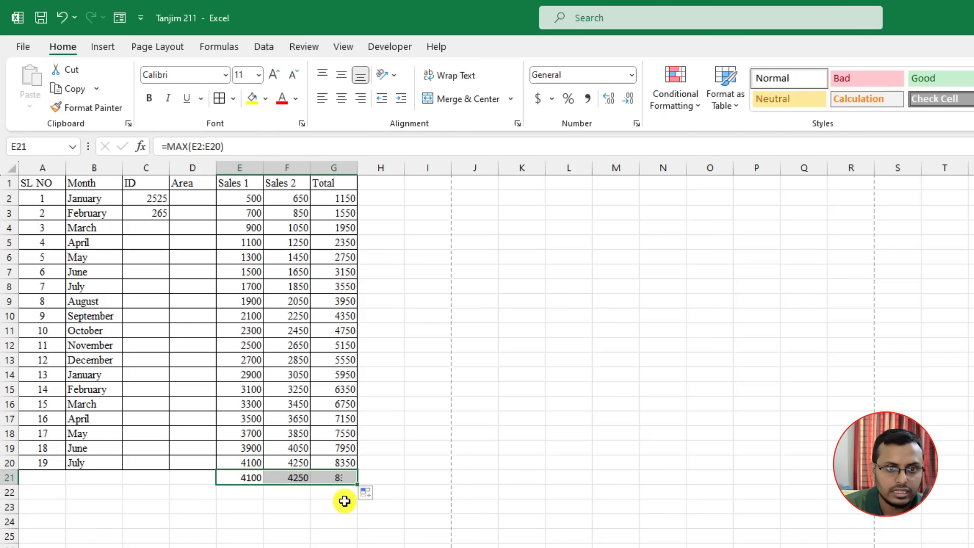
pyautogui.click(309, 480)
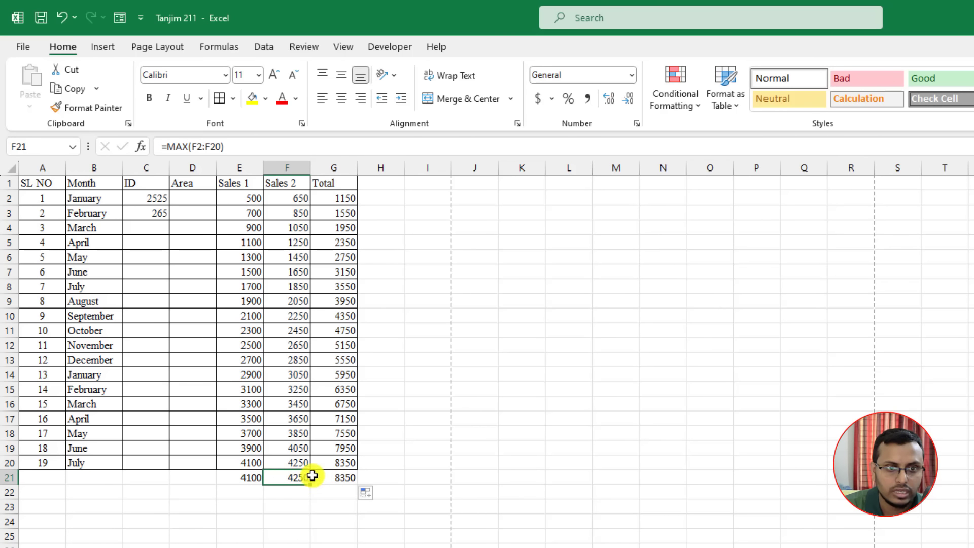
pyautogui.click(297, 460)
# - Change January's Sales 2 value in F2 to 80000 and review the MAX formulas in F21 and G21
pyautogui.click(297, 199)
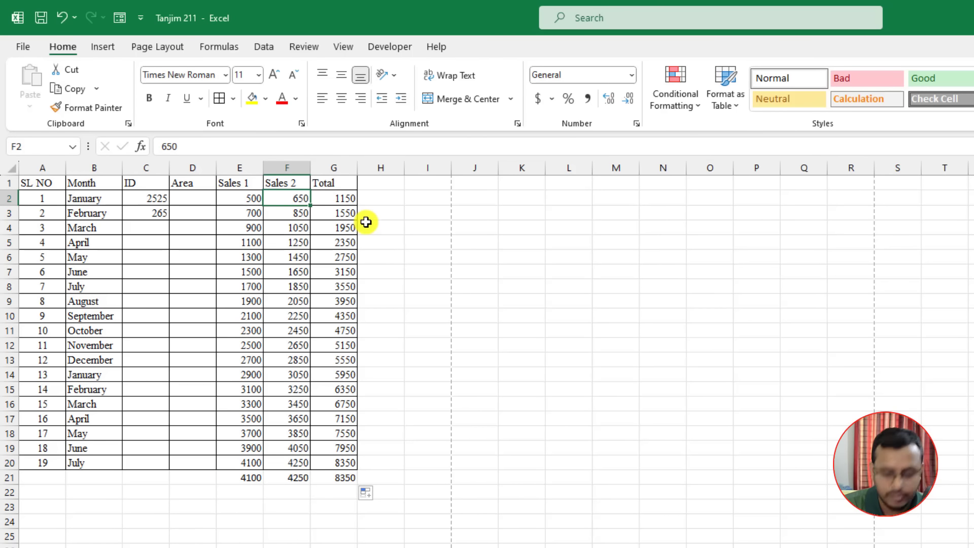
pyautogui.write('80000')
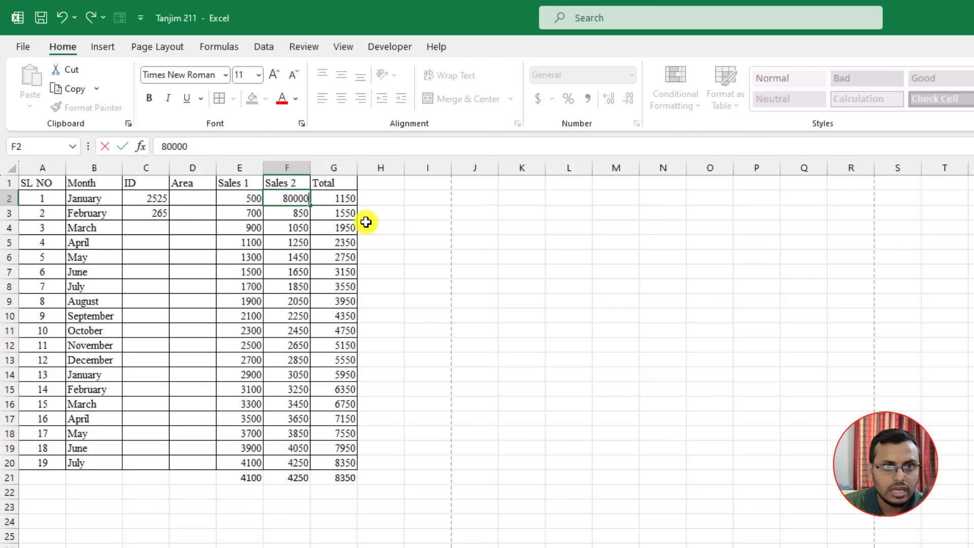
pyautogui.press('Return')
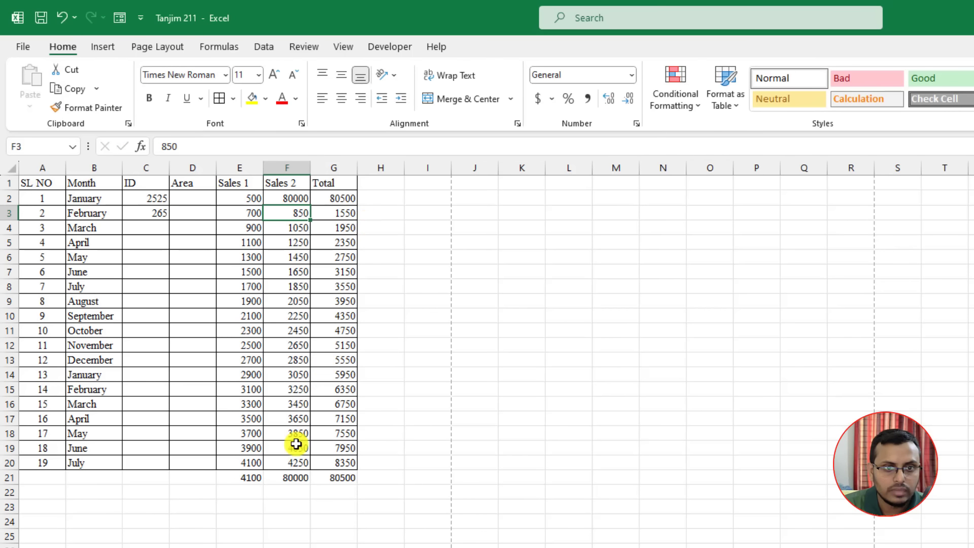
pyautogui.click(288, 477)
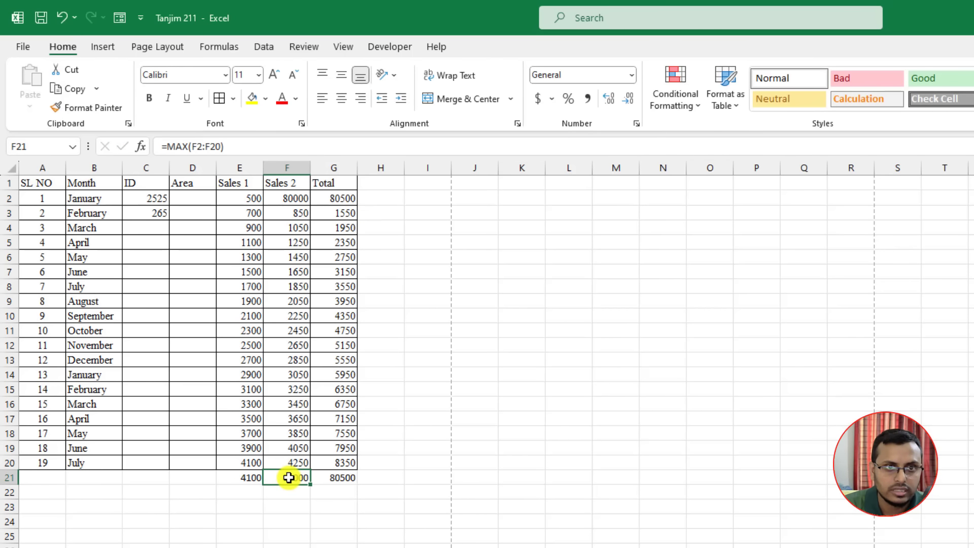
pyautogui.doubleClick(346, 477)
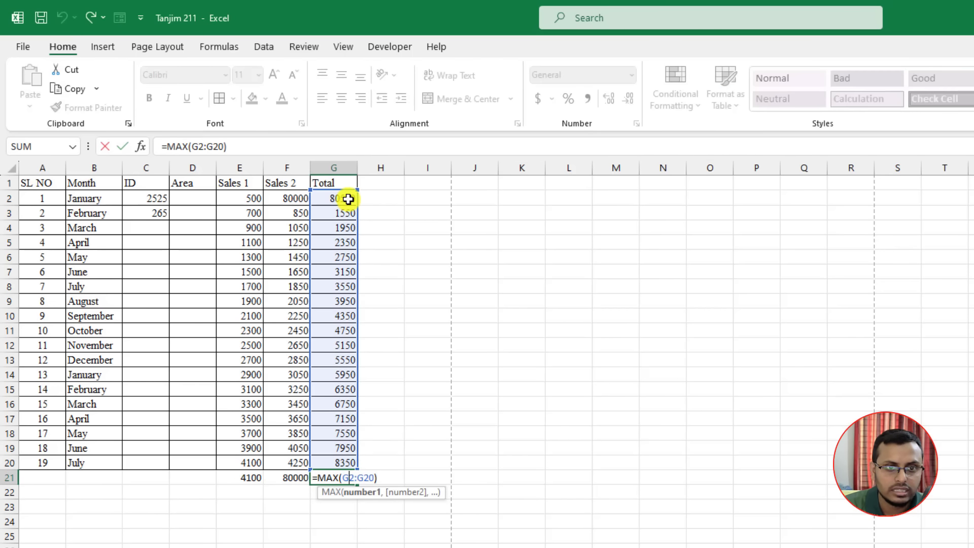
pyautogui.press('Return')
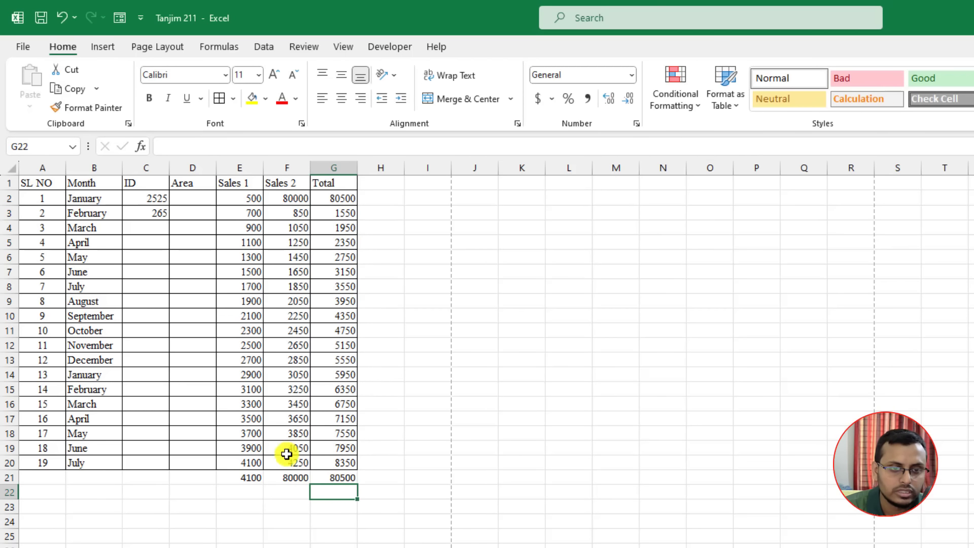
# - Replace MAX with MIN in the E21 formula so it evaluates the lowest value in E2:E20
pyautogui.click(239, 476)
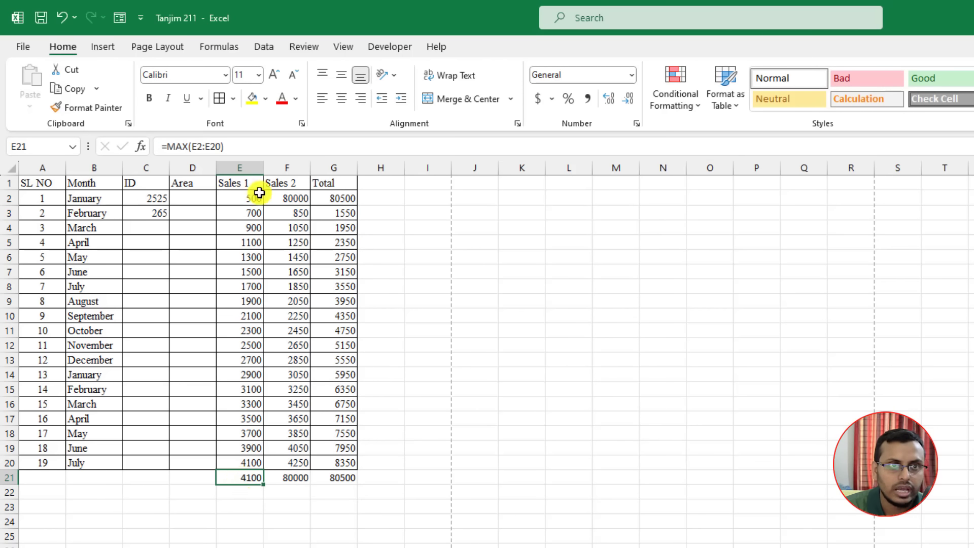
pyautogui.doubleClick(246, 477)
pyautogui.moveTo(230, 479); pyautogui.dragTo(226, 479)
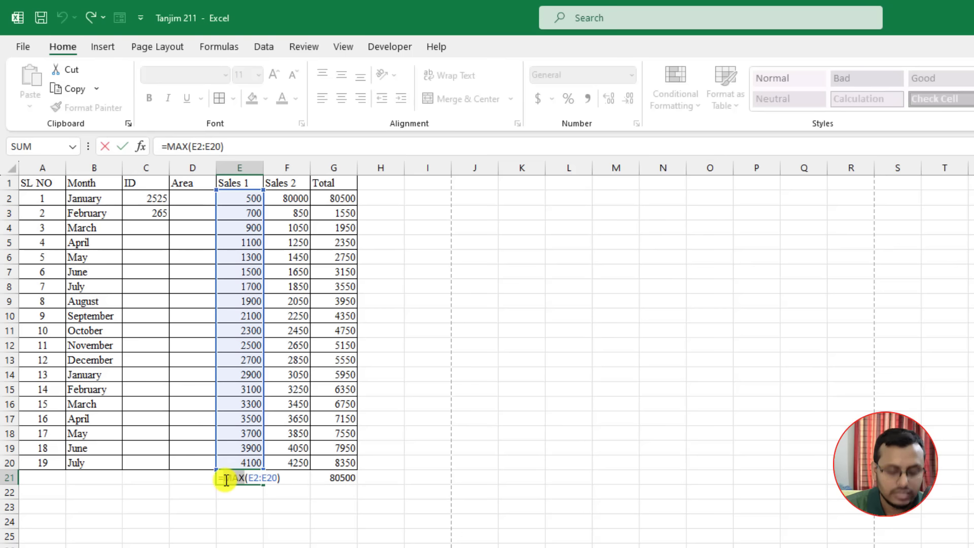
pyautogui.write('min')
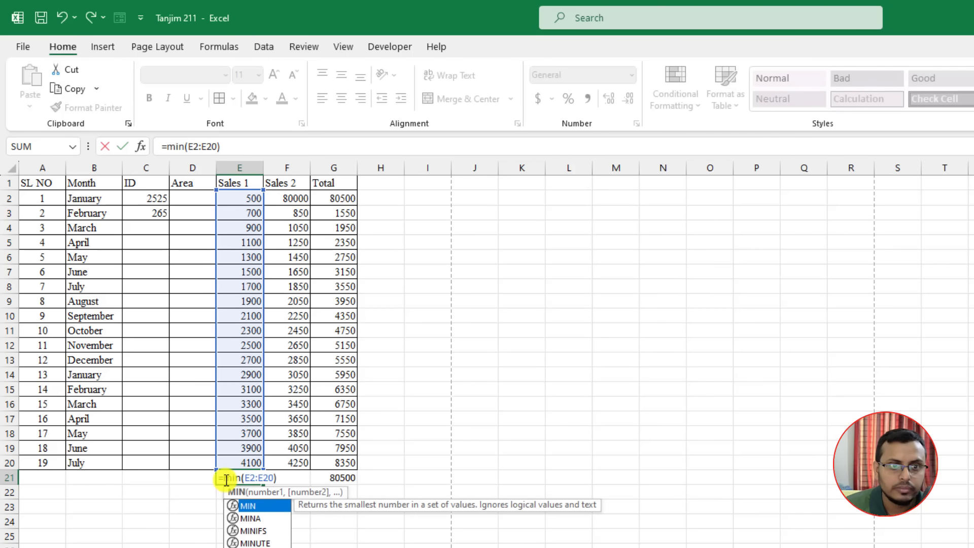
pyautogui.press('Return')
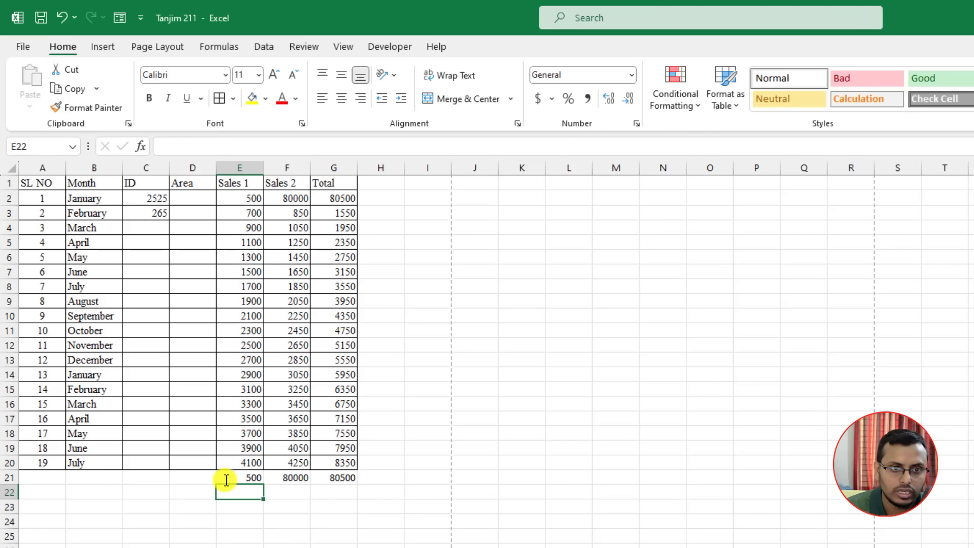
# - Fill the MIN formula from E21 across to G21 and check it against the Sales 1 and Sales 2 values
pyautogui.click(238, 481)
pyautogui.moveTo(263, 485); pyautogui.dragTo(335, 479)
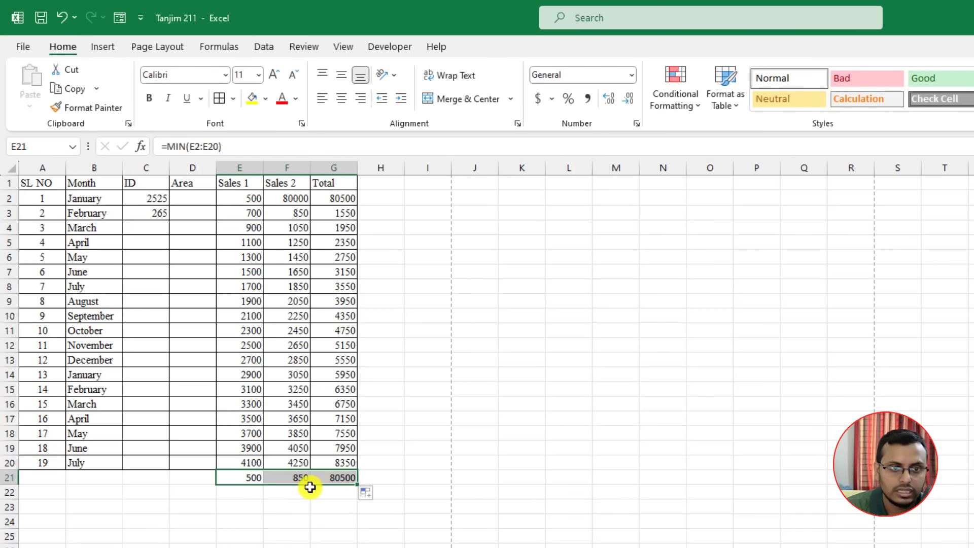
pyautogui.moveTo(252, 198); pyautogui.dragTo(245, 481)
pyautogui.click(246, 481)
pyautogui.moveTo(293, 198); pyautogui.dragTo(293, 474)
pyautogui.click(287, 213)
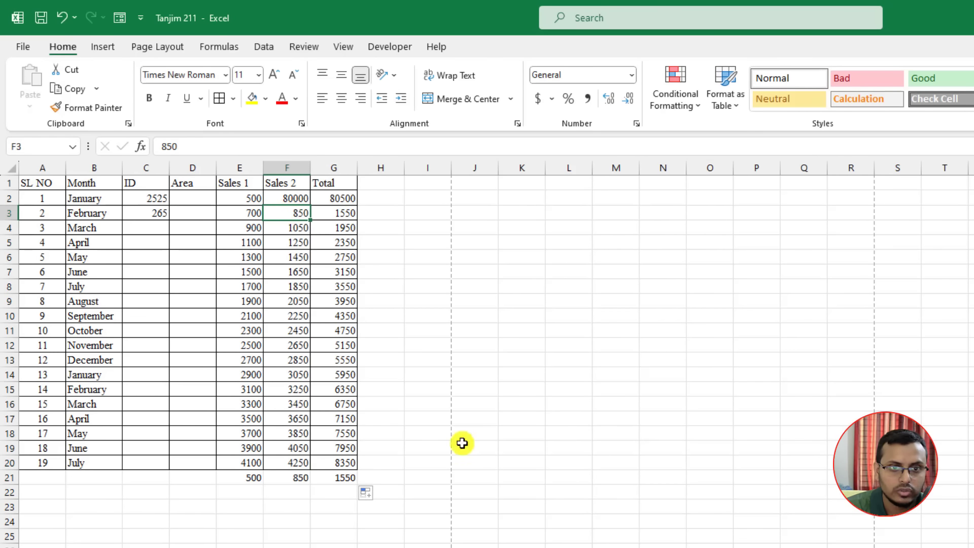
# - Inspect the range used by the MIN formula in G21 and compare it with February's Total in G3
pyautogui.doubleClick(351, 474)
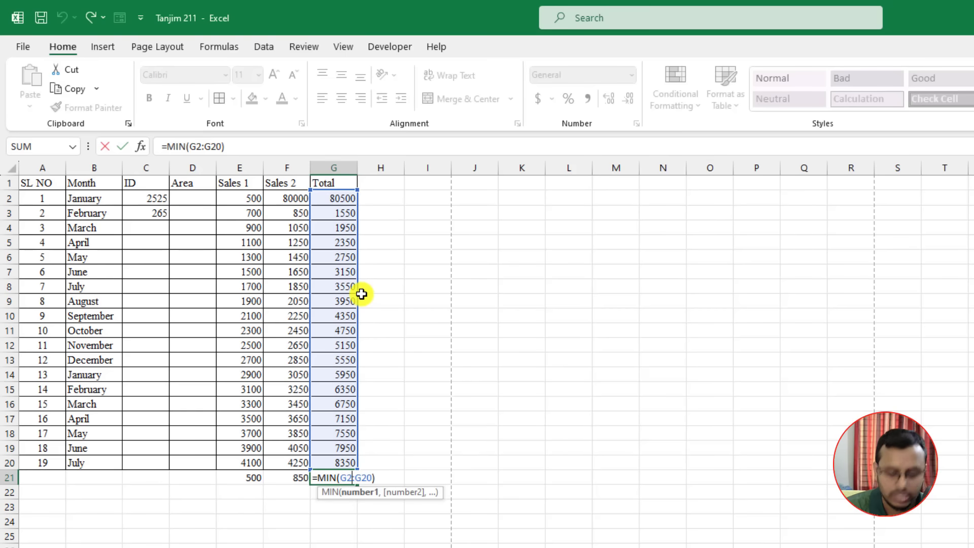
pyautogui.press('Return')
pyautogui.click(348, 213)
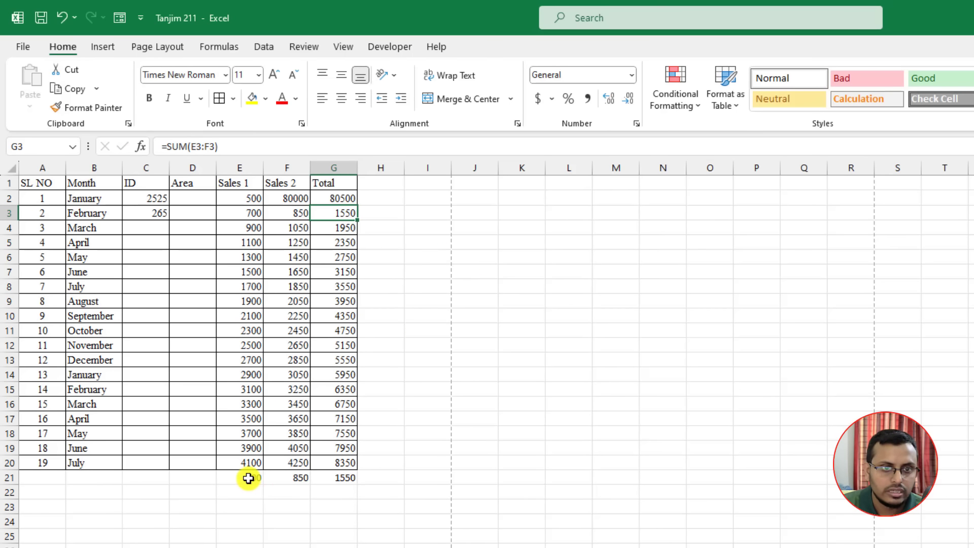
pyautogui.moveTo(248, 478); pyautogui.dragTo(322, 463)
# - Enter the formula =AVERAGE(E21:G21) in H21 to average the three minimum values
pyautogui.click(386, 476)
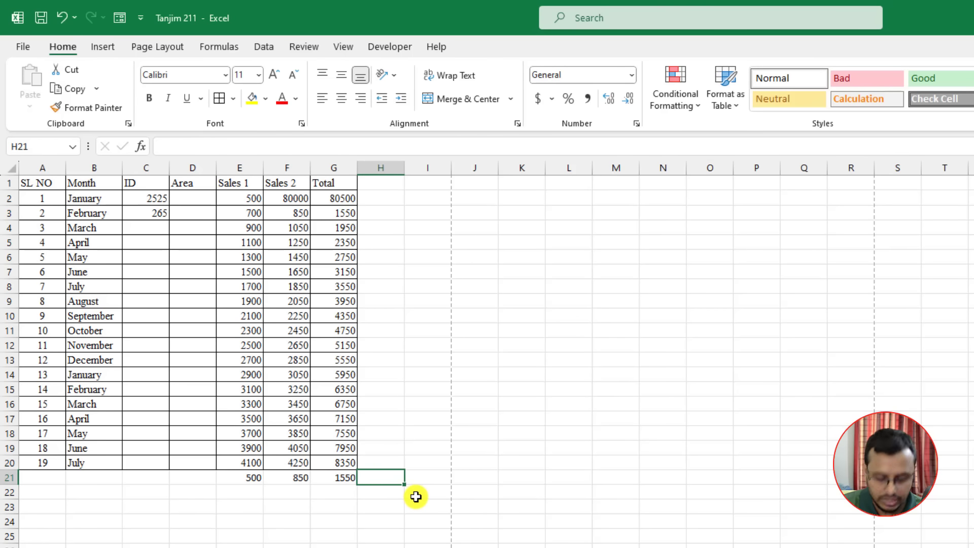
pyautogui.write('=')
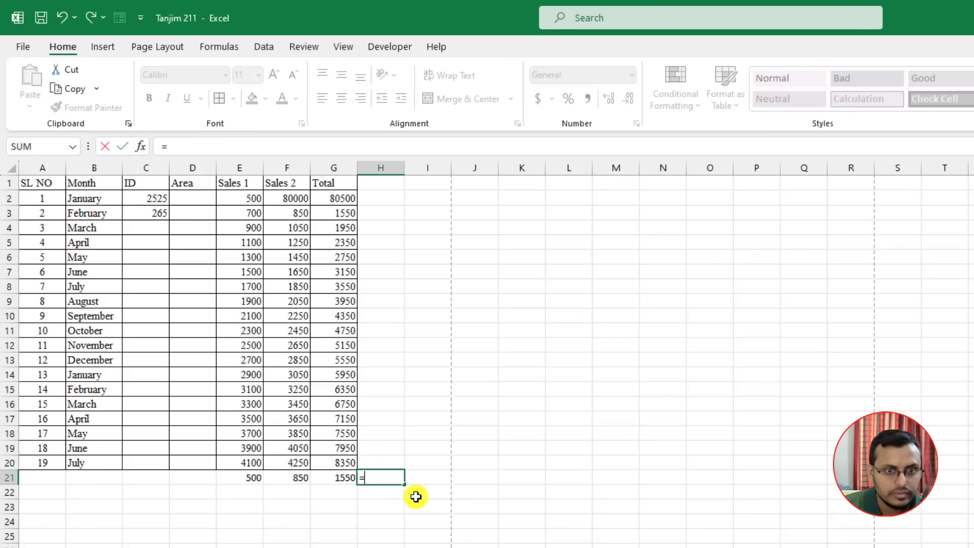
pyautogui.write('aver')
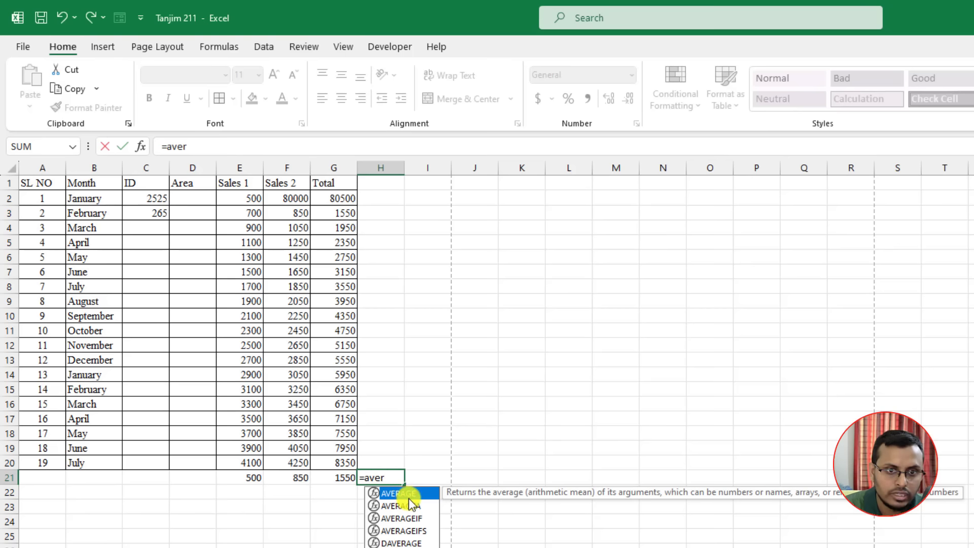
pyautogui.doubleClick(410, 494)
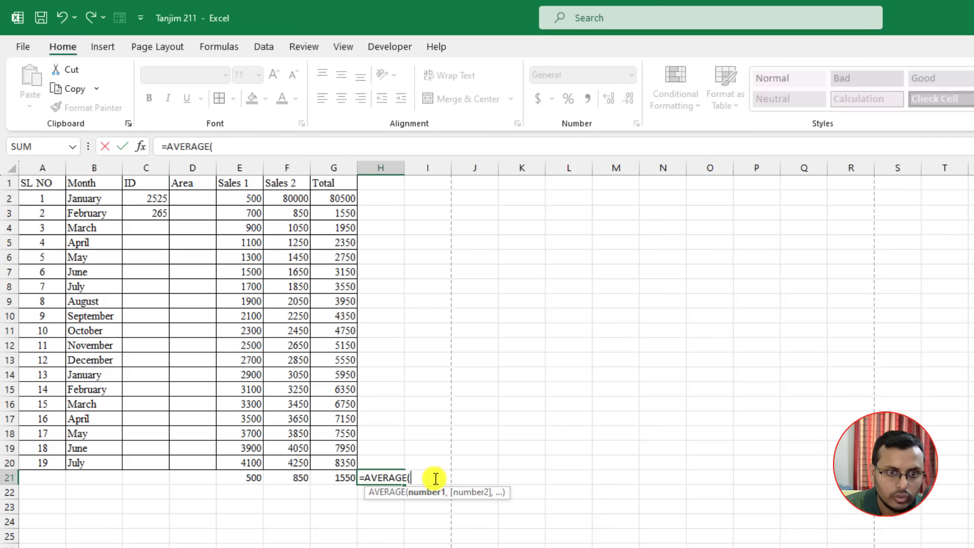
pyautogui.moveTo(258, 478); pyautogui.dragTo(333, 477)
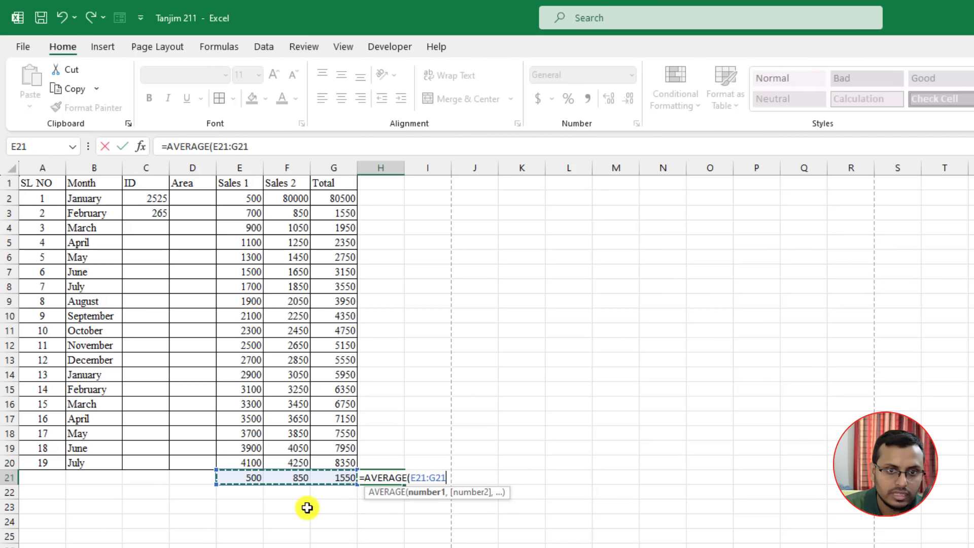
pyautogui.press('Return')
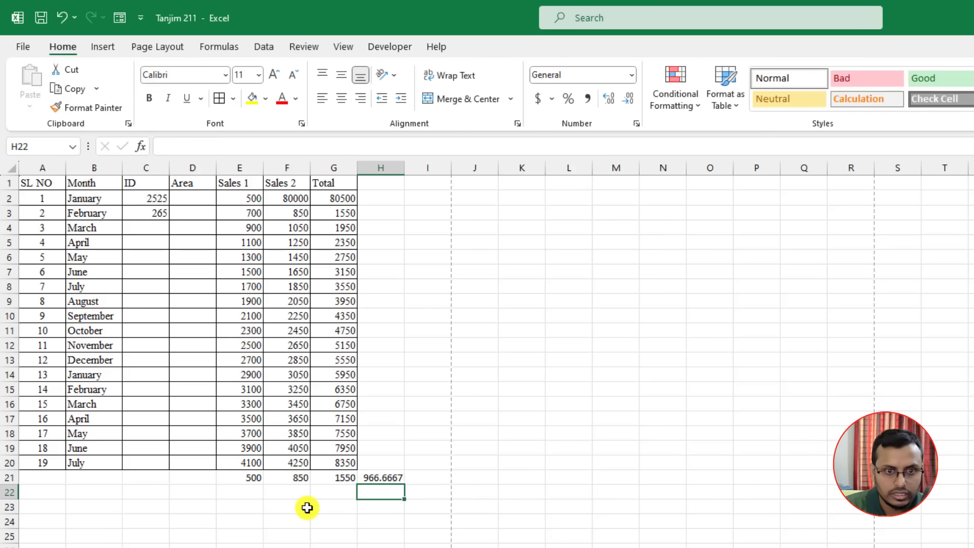
pyautogui.click(395, 477)
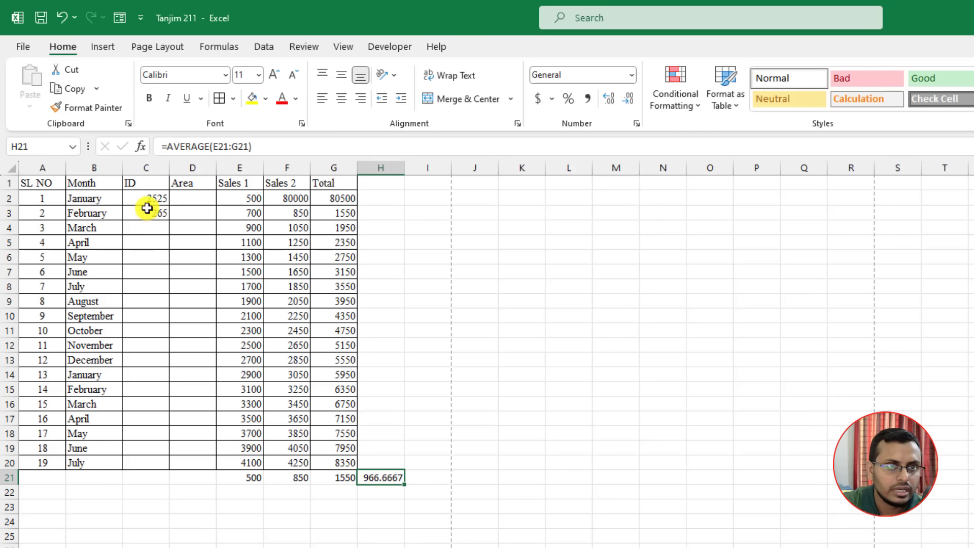
# - Change the C1 header to Name and enter a person's first name for each month from January to May in C2:C6
pyautogui.click(146, 185)
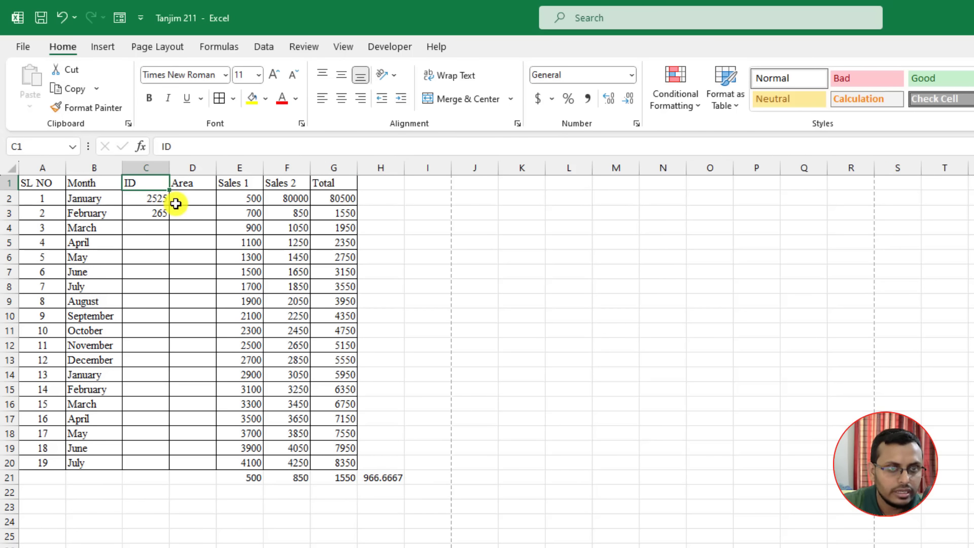
pyautogui.write('Name')
pyautogui.press('Return')
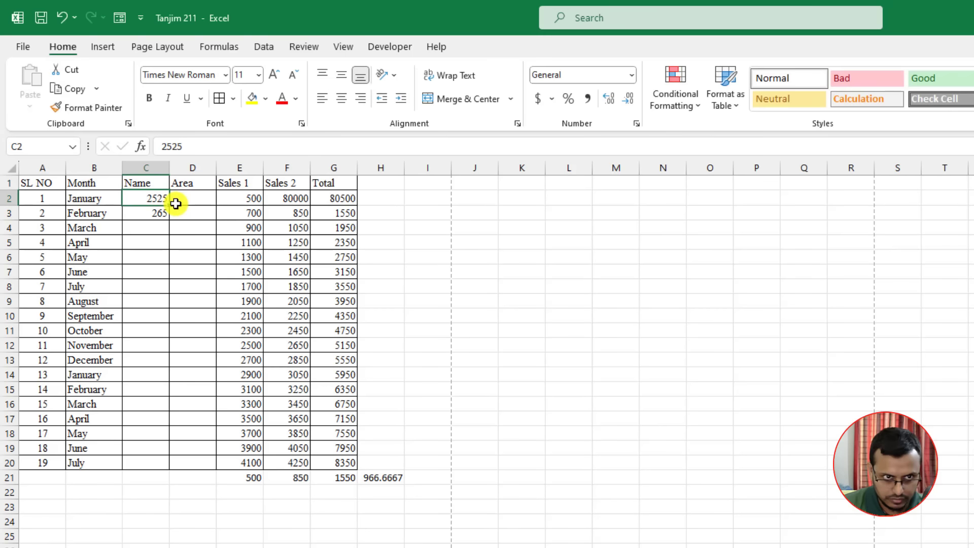
pyautogui.write('Atif')
pyautogui.press('Return')
pyautogui.write('Rana')
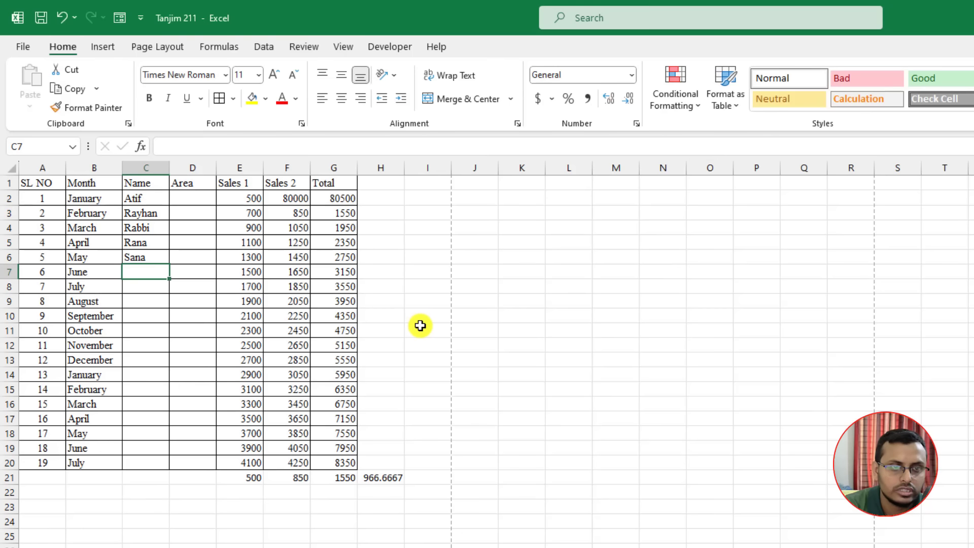
# - Turn on filtering for the header row, row 1
pyautogui.click(9, 183)
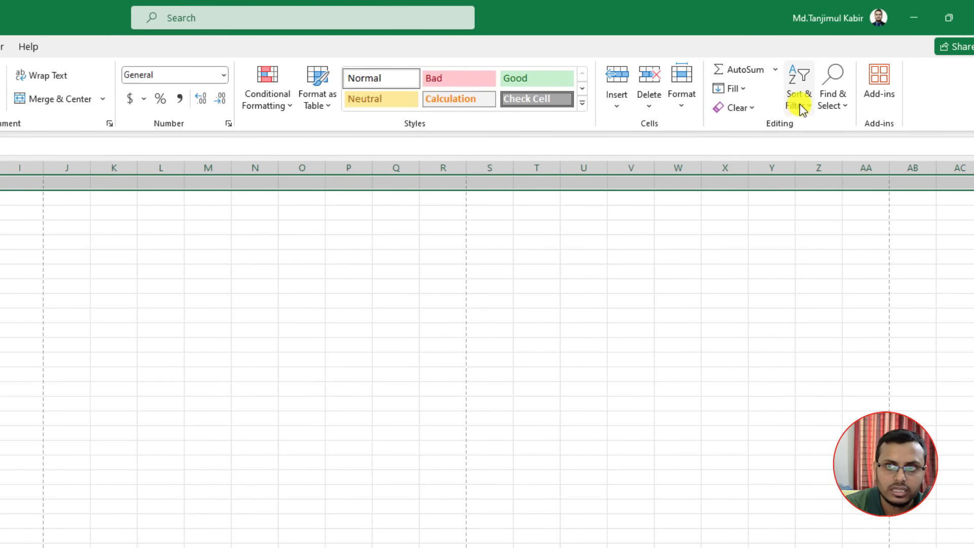
pyautogui.click(800, 105)
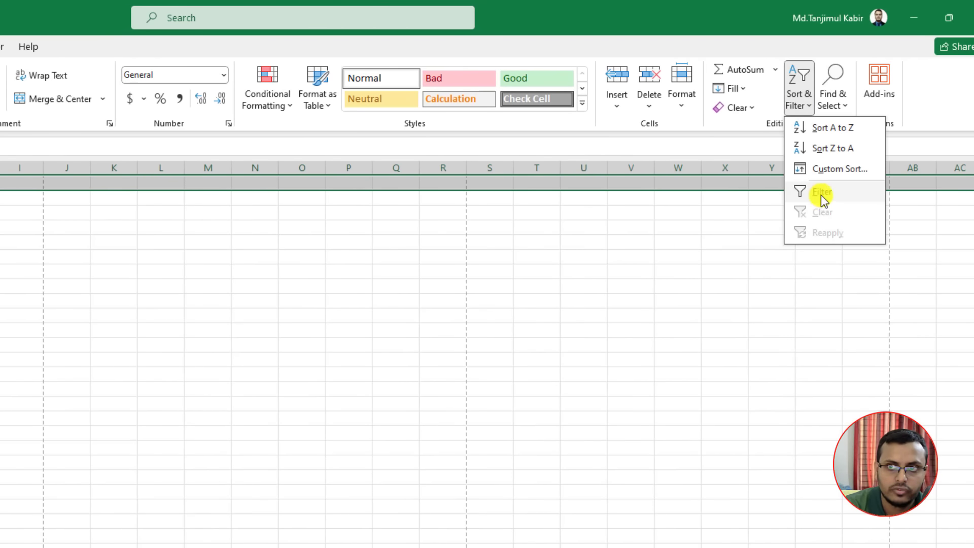
pyautogui.click(820, 195)
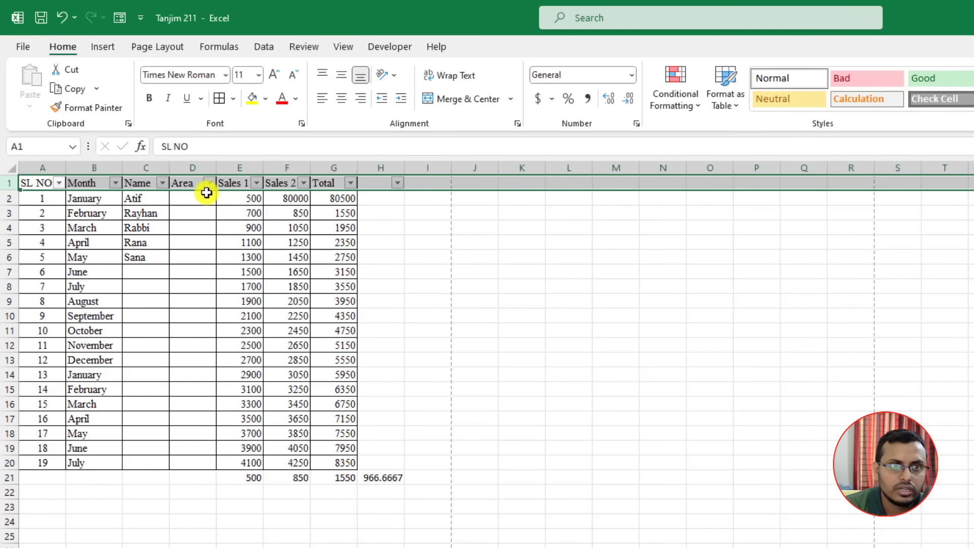
pyautogui.click(207, 193)
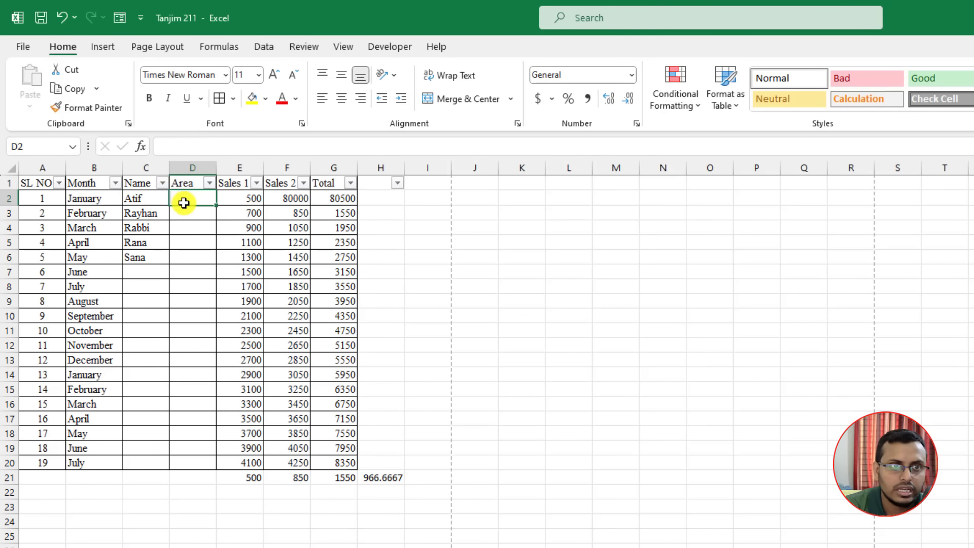
# - Filter the Name column to show only the person listed for February
pyautogui.click(161, 184)
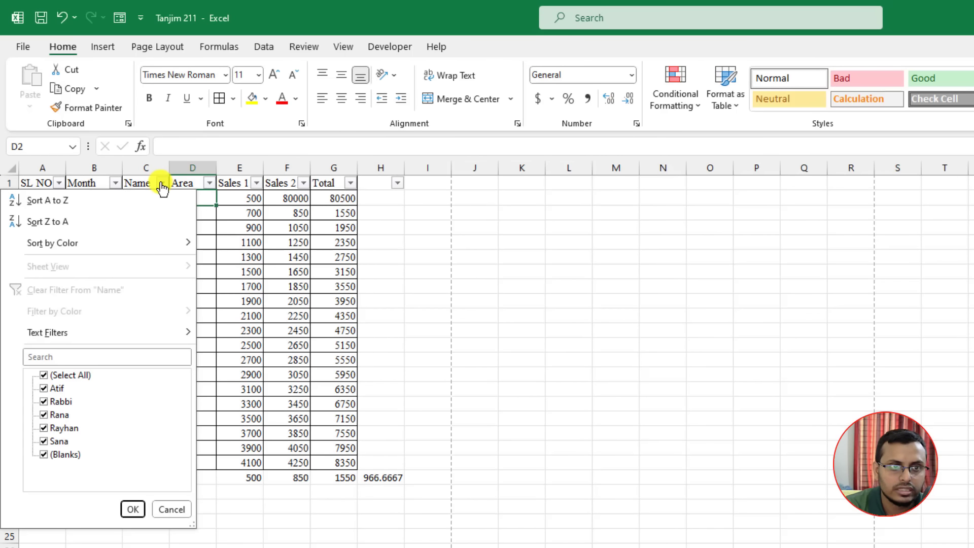
pyautogui.click(49, 374)
pyautogui.click(44, 428)
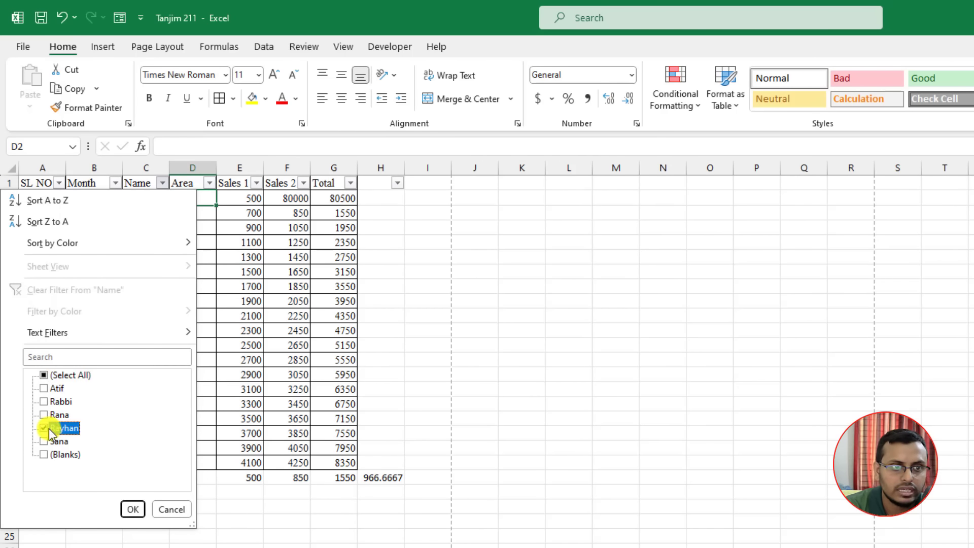
pyautogui.click(133, 509)
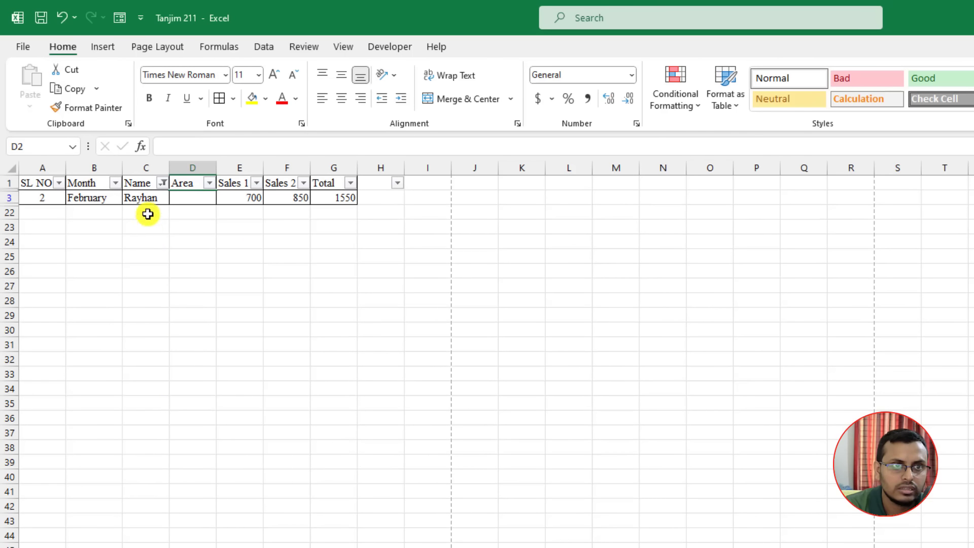
pyautogui.click(145, 198)
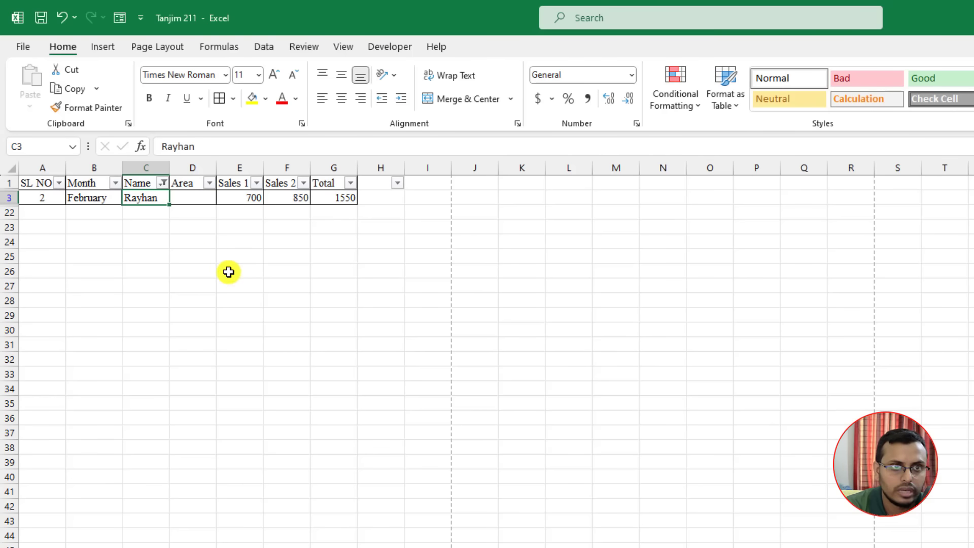
# - Select all entries in the Name column's filter to show every row again
pyautogui.click(164, 186)
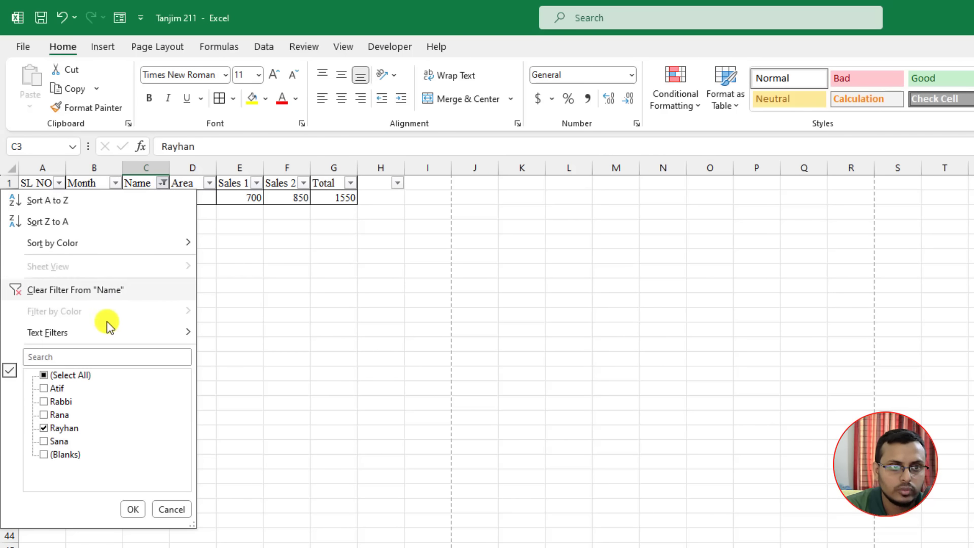
pyautogui.click(70, 378)
pyautogui.click(132, 509)
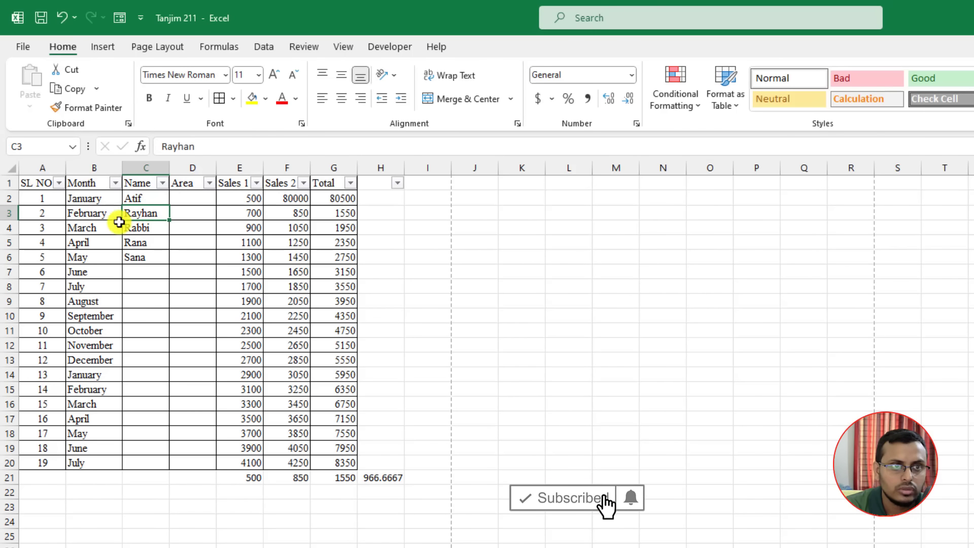
# - Filter the Month column to show only December, and turn off filtering for the table
pyautogui.click(116, 185)
pyautogui.click(116, 184)
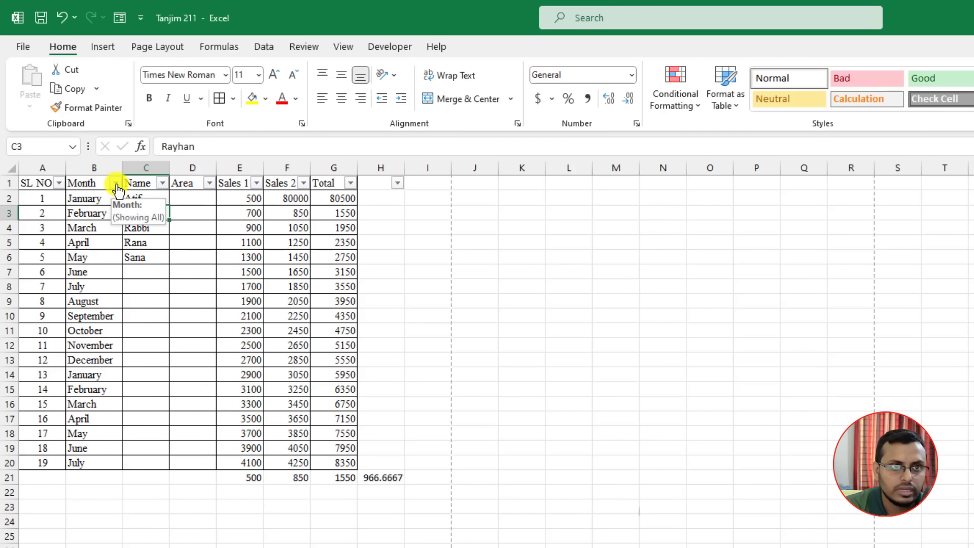
pyautogui.click(116, 183)
pyautogui.click(65, 375)
pyautogui.click(64, 415)
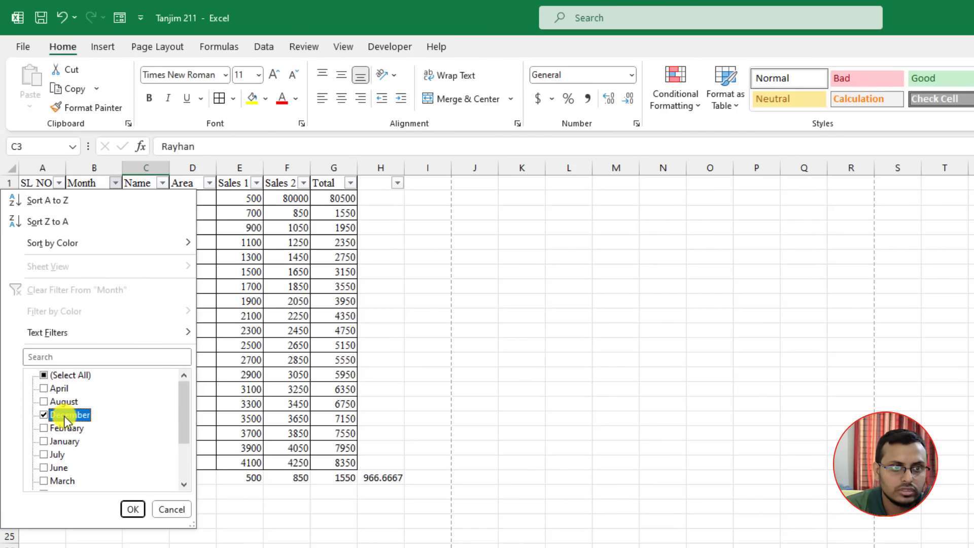
pyautogui.click(129, 509)
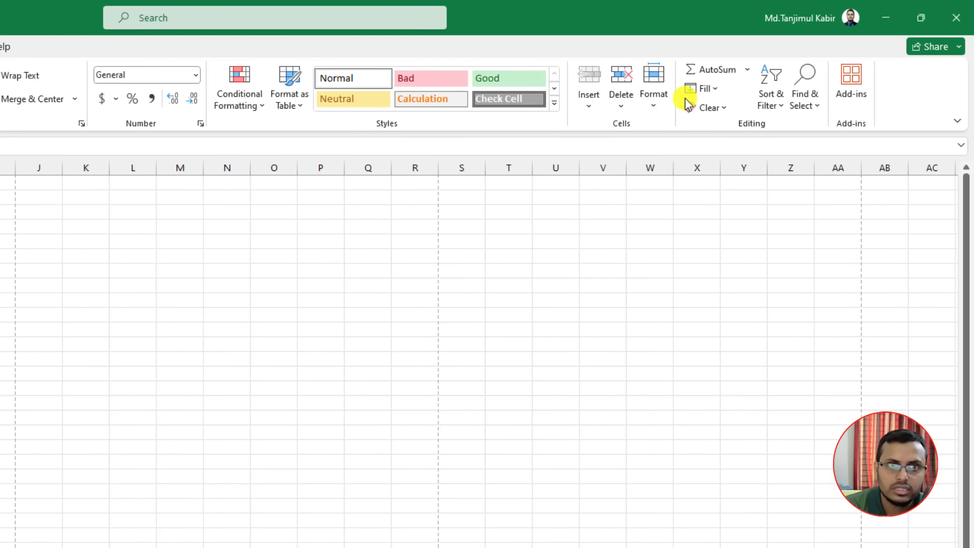
pyautogui.click(770, 96)
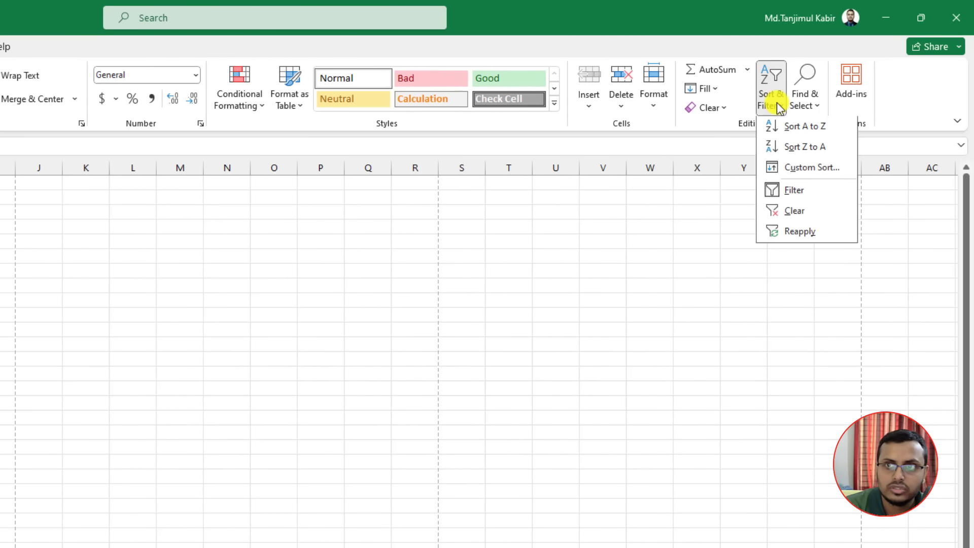
pyautogui.click(781, 190)
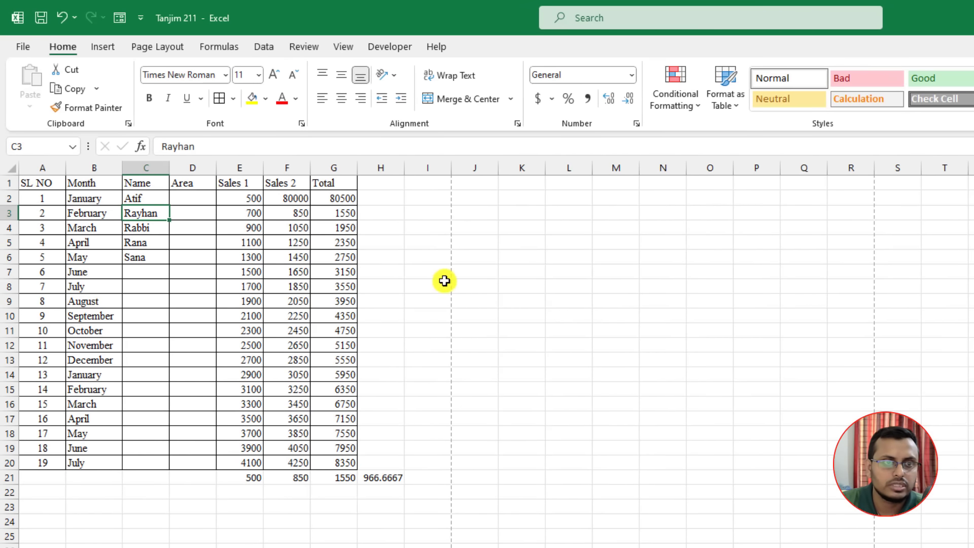
# - Insert a blank row above the table's header row
pyautogui.click(9, 183)
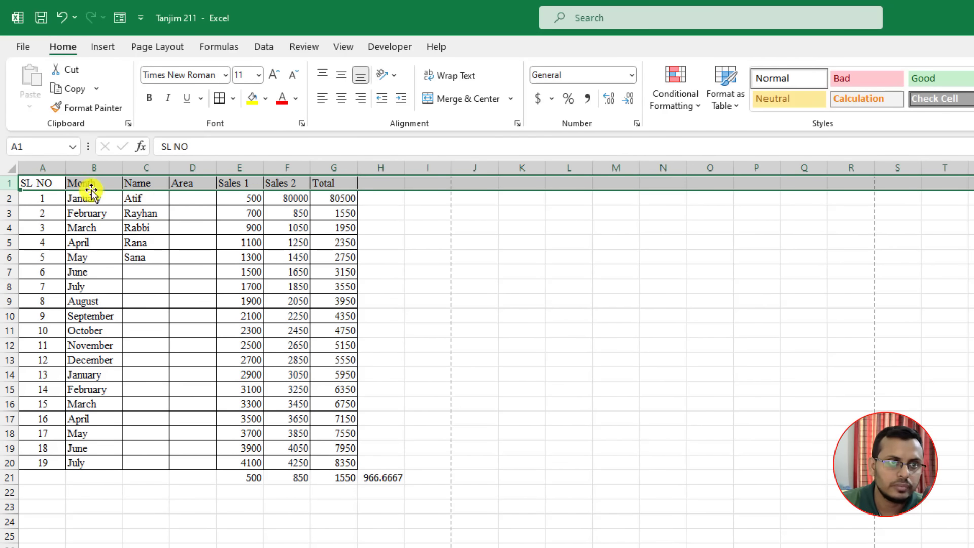
pyautogui.rightClick(4, 184)
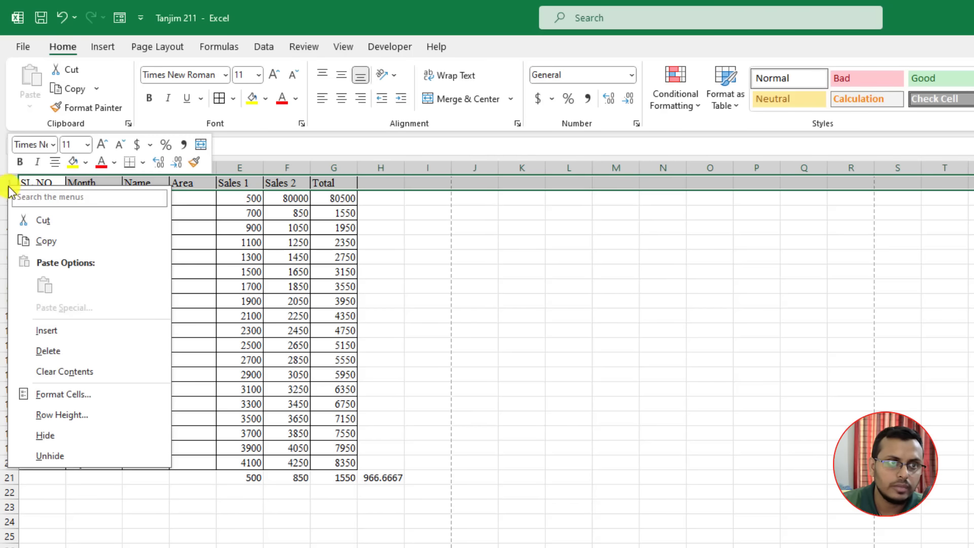
pyautogui.click(41, 332)
pyautogui.click(521, 227)
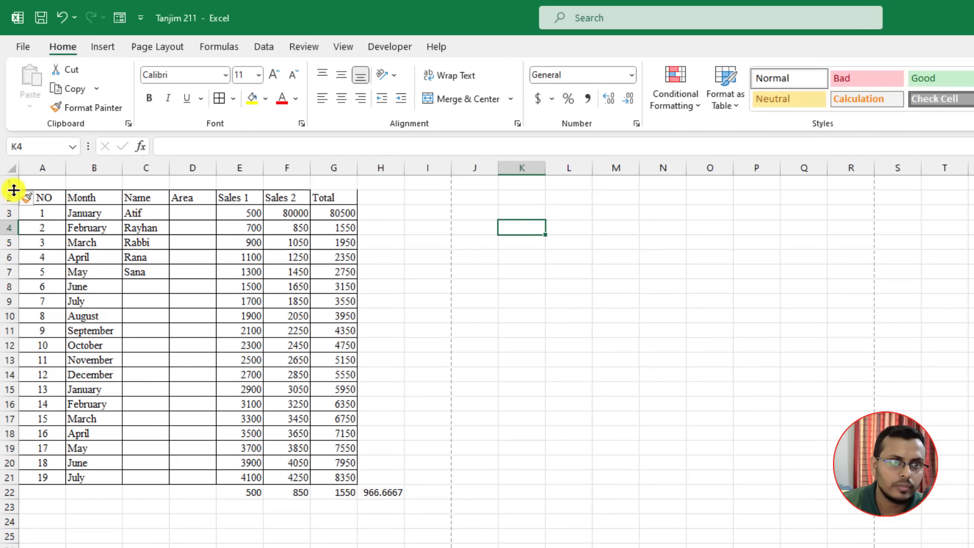
# - Insert a blank column before the SL NO column
pyautogui.click(46, 170)
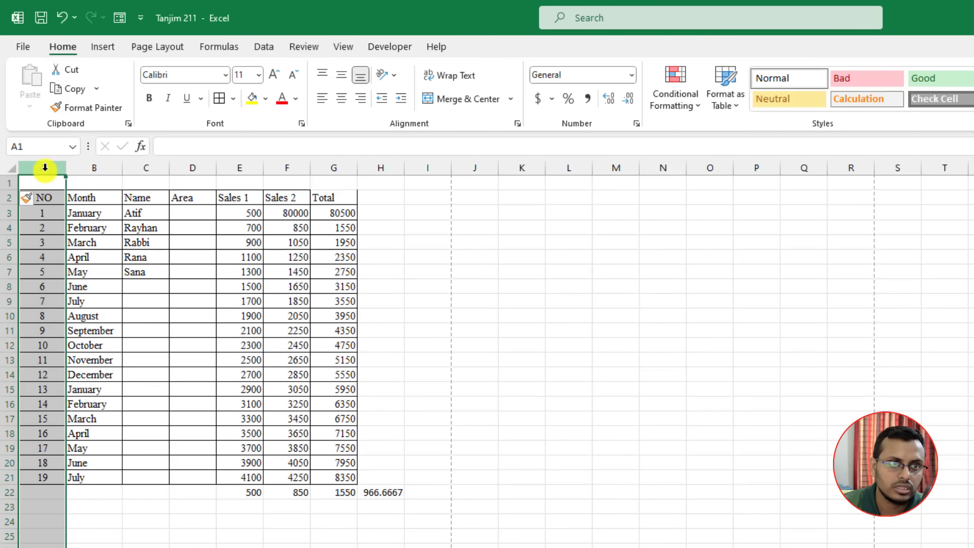
pyautogui.rightClick(45, 168)
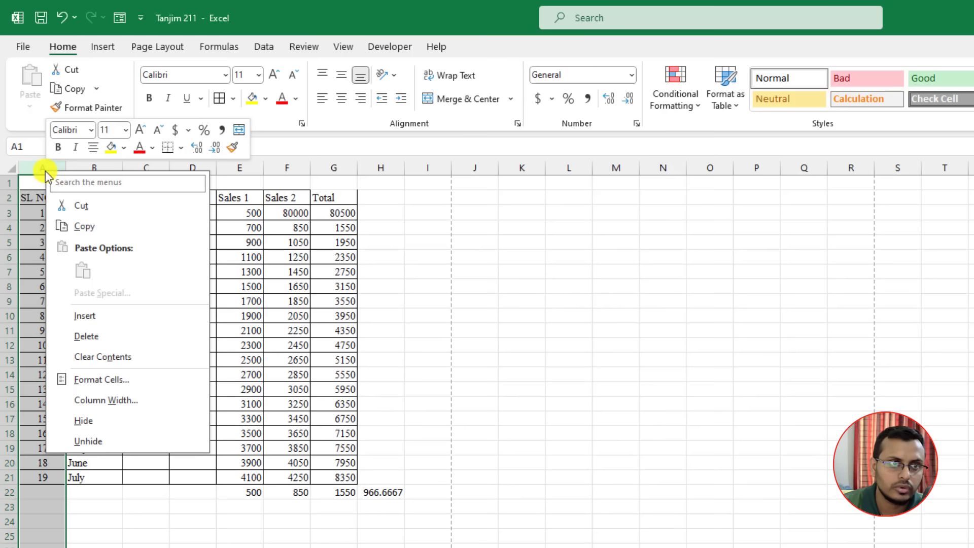
pyautogui.click(94, 319)
pyautogui.click(185, 242)
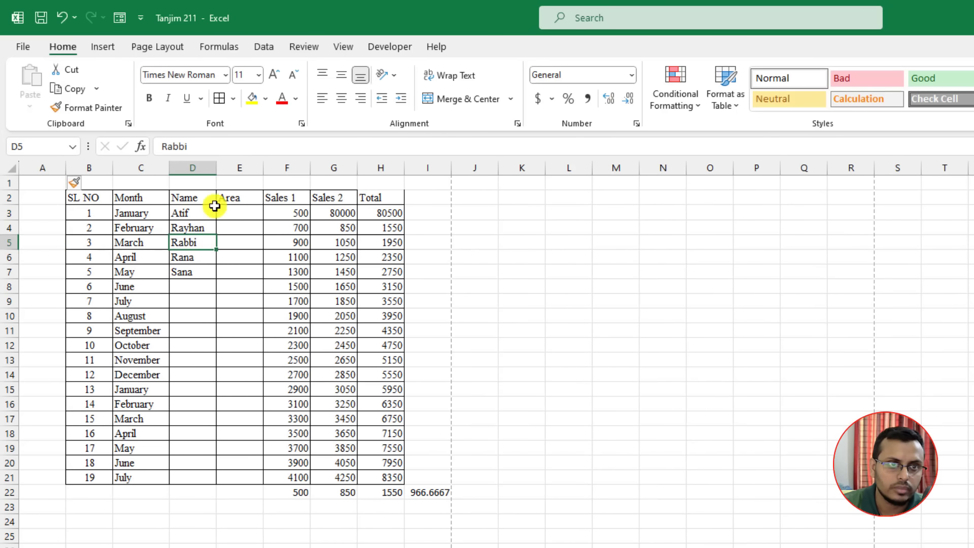
# - Enter the title "Sales data analysis of ABC Company" in cell B1 above the table
pyautogui.moveTo(107, 182); pyautogui.dragTo(375, 190)
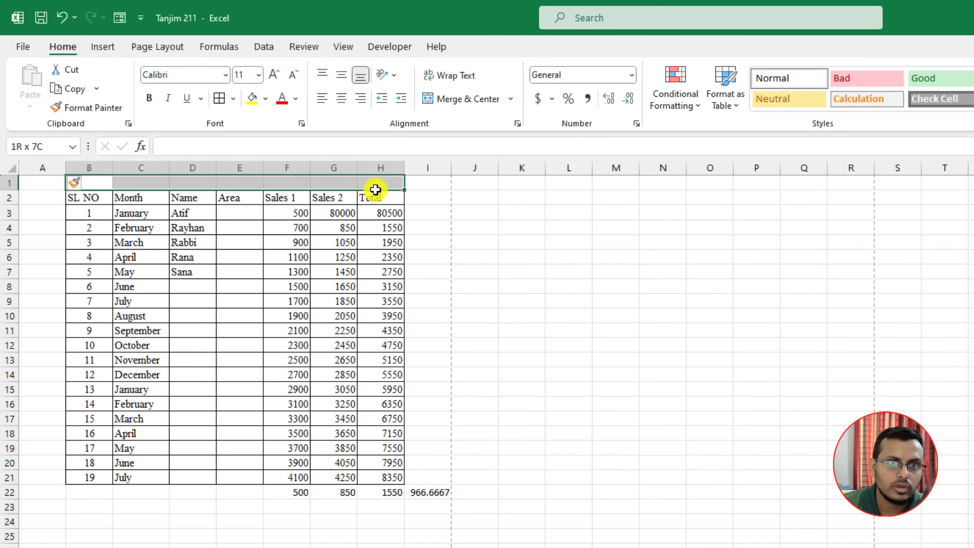
pyautogui.click(731, 237)
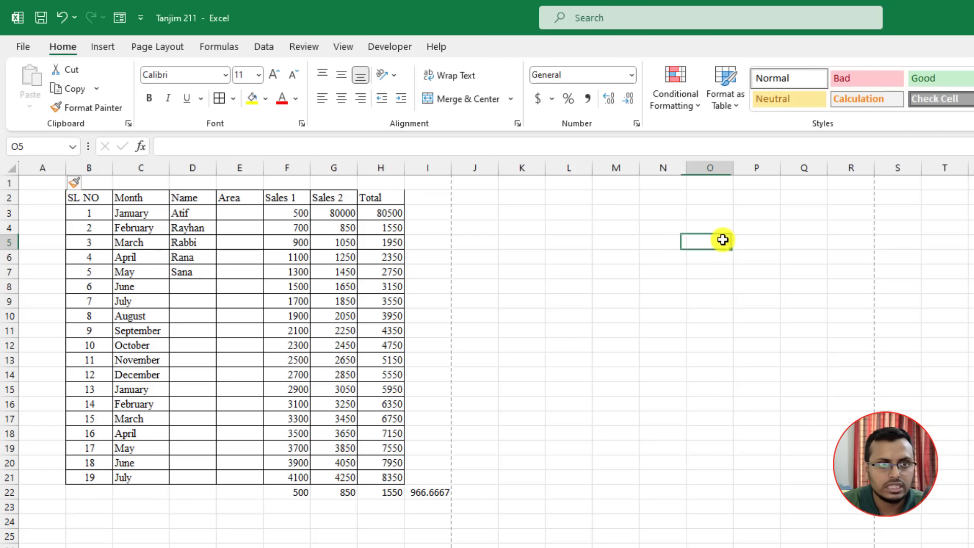
pyautogui.click(99, 185)
pyautogui.write('Sales data analysis of ABC Comp')
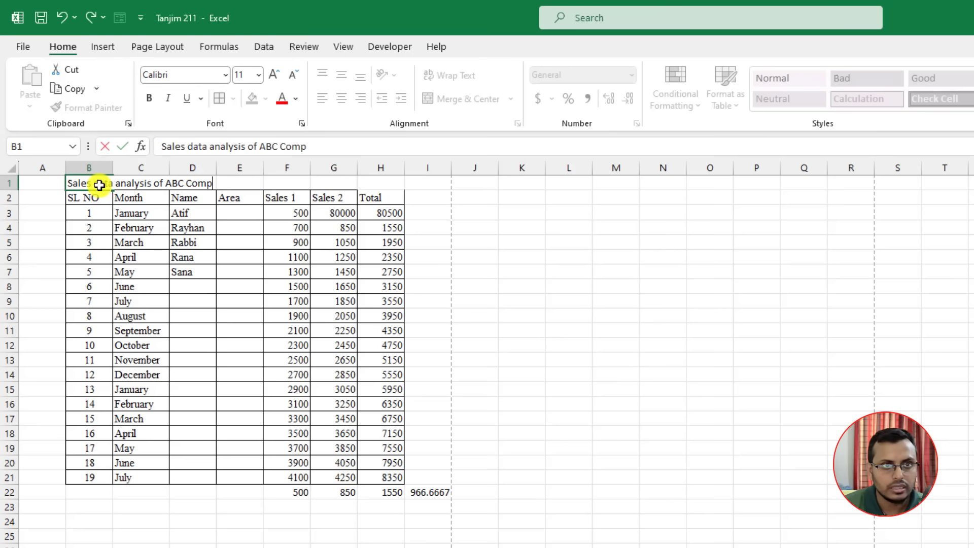
pyautogui.write('any')
pyautogui.press('Return')
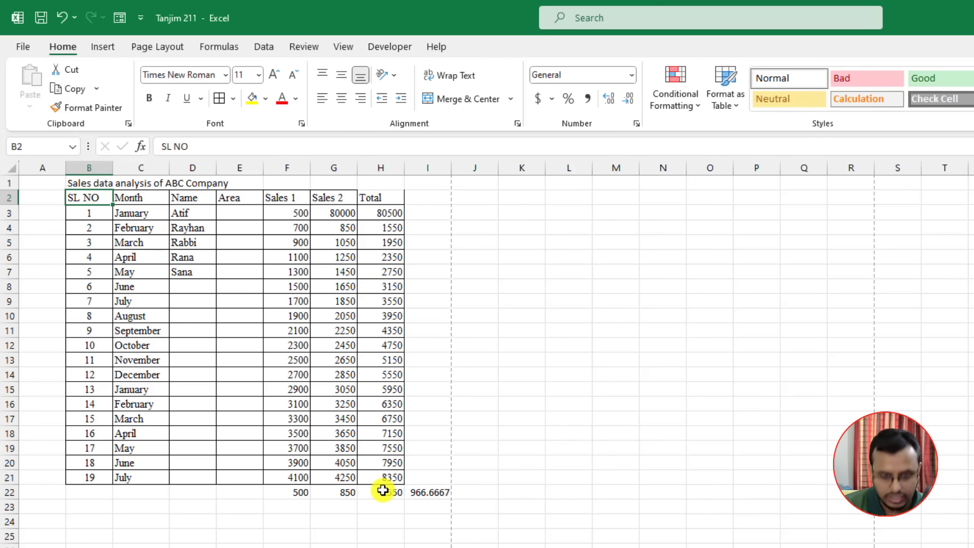
# - Check the sheet's print preview and return to the worksheet
pyautogui.hotkey('ctrl', 'p')
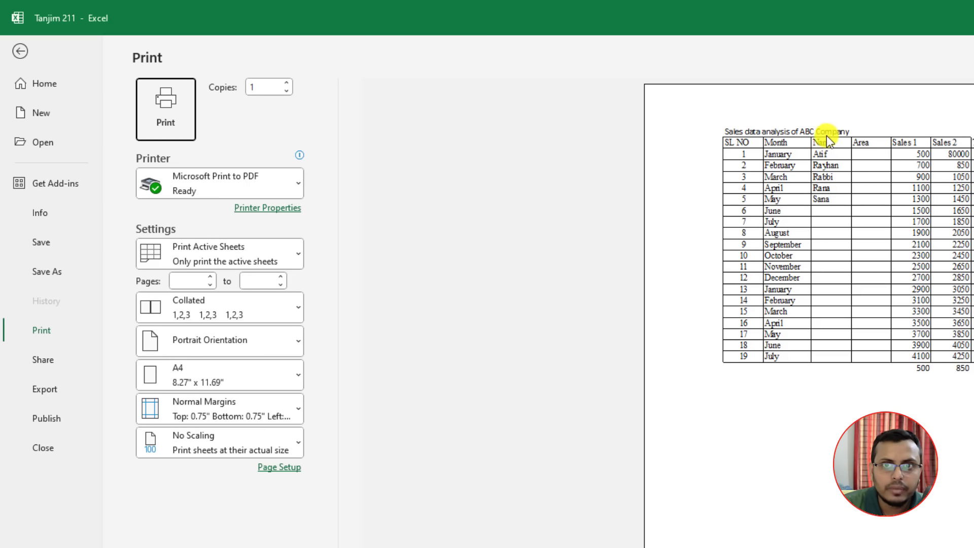
pyautogui.click(21, 51)
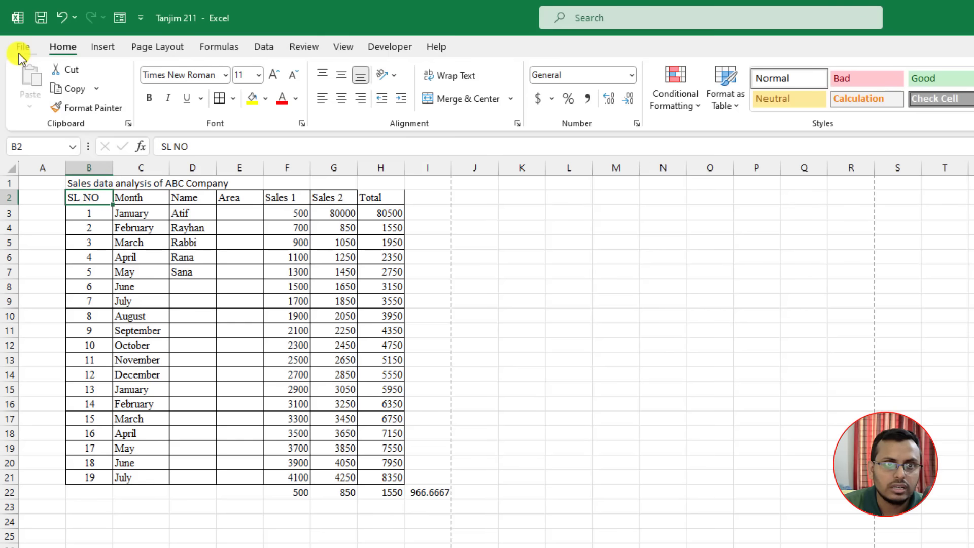
pyautogui.click(236, 212)
# - Merge and center the title across B1:H1, the full width of the table
pyautogui.click(101, 183)
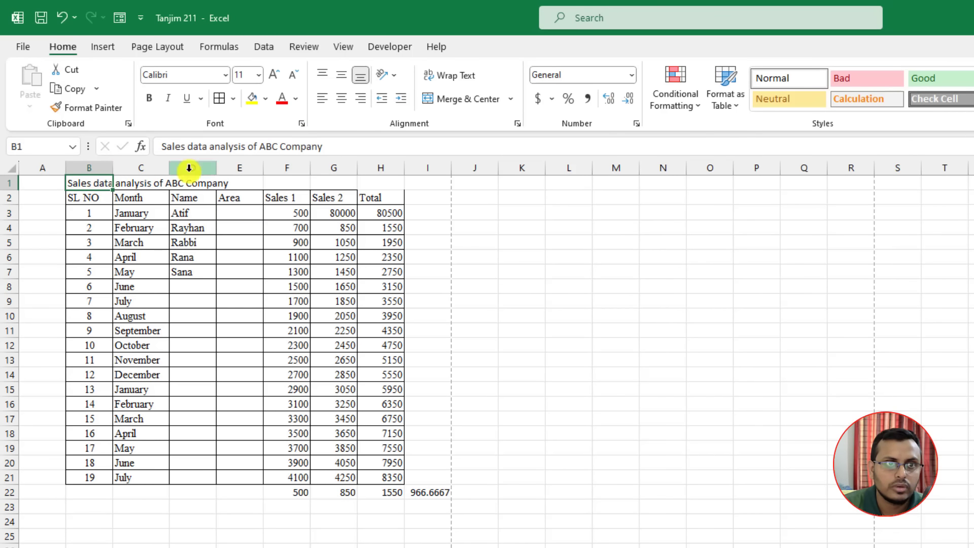
pyautogui.click(175, 257)
pyautogui.moveTo(80, 183); pyautogui.dragTo(343, 187)
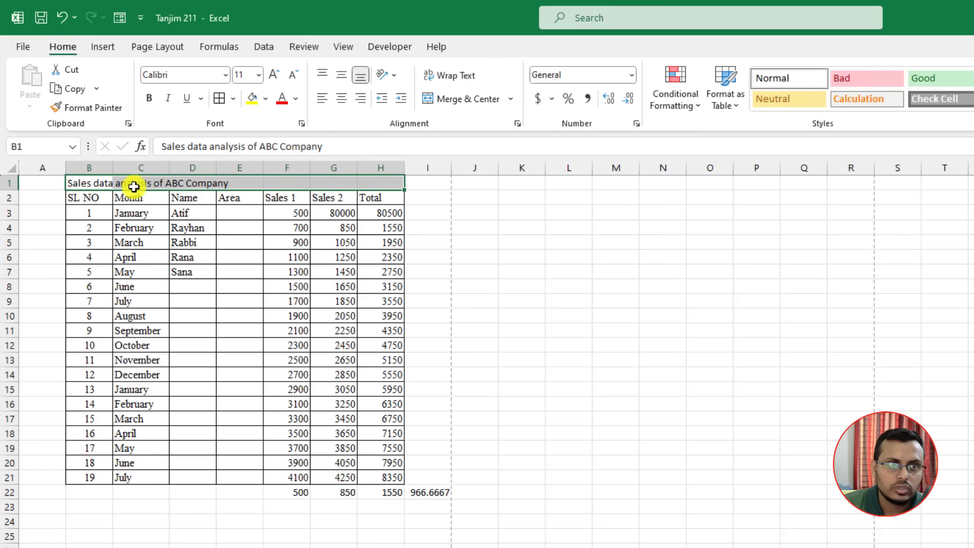
pyautogui.click(453, 100)
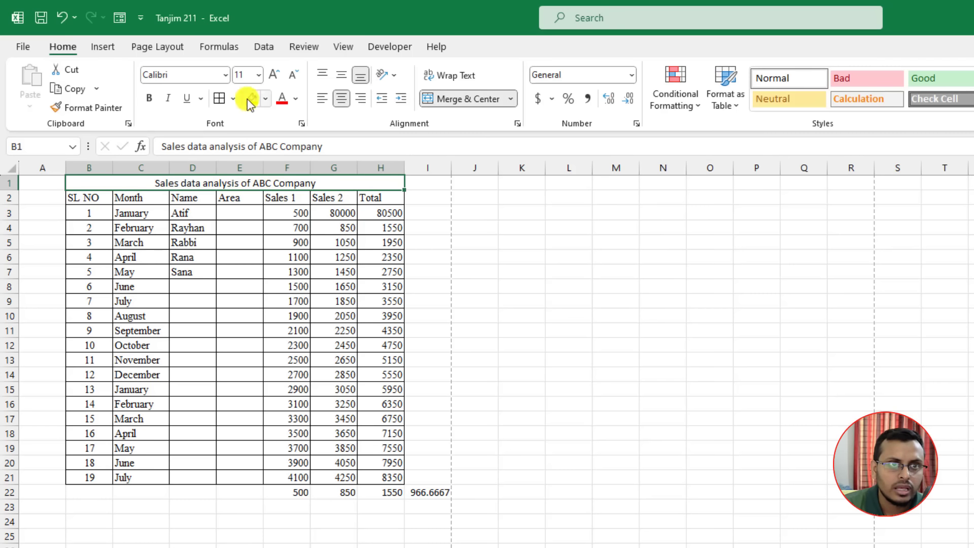
# - Set the title's font to TimeBurner
pyautogui.click(199, 76)
pyautogui.write('TimeBurner')
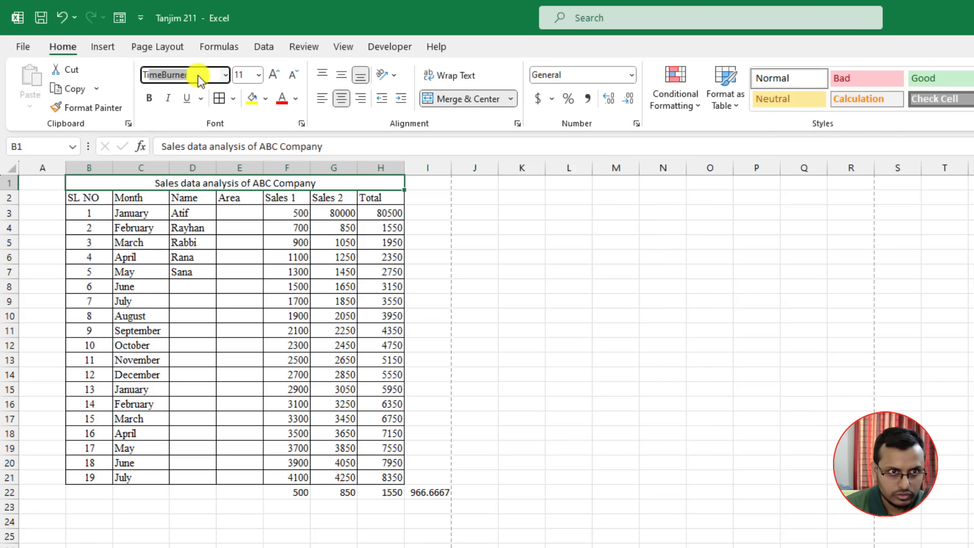
pyautogui.press('Return')
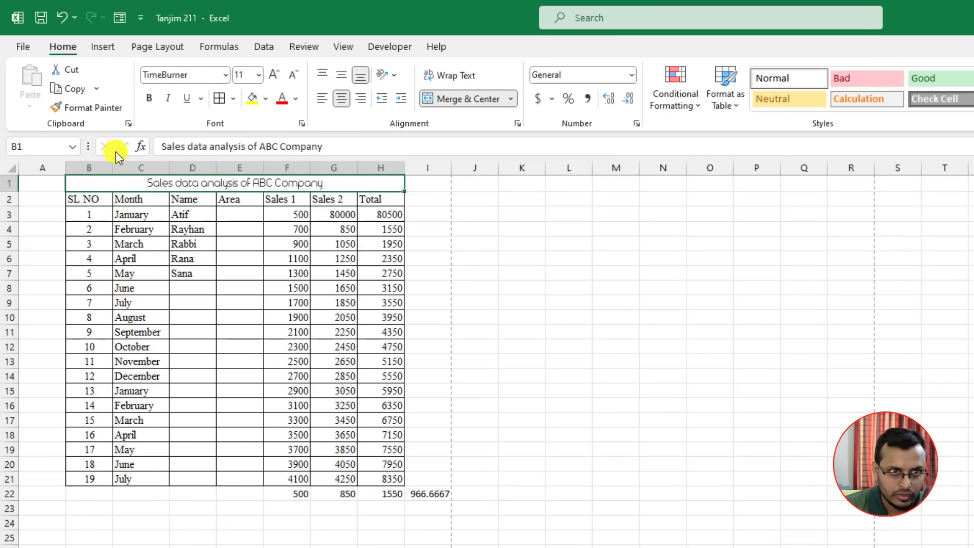
# - Make row 1 taller and enlarge the title to font size 16
pyautogui.moveTo(17, 191); pyautogui.dragTo(11, 212)
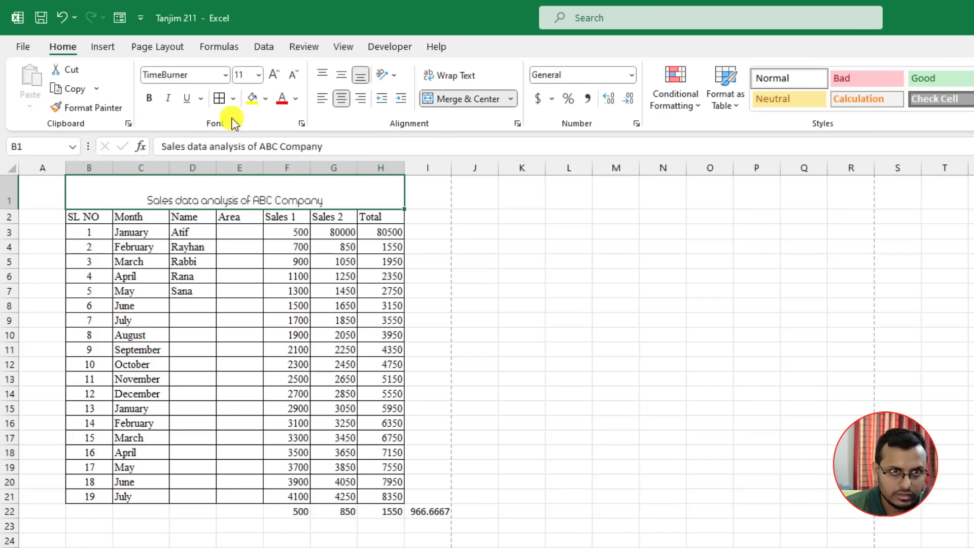
pyautogui.click(269, 76)
pyautogui.click(269, 76)
pyautogui.click(269, 76)
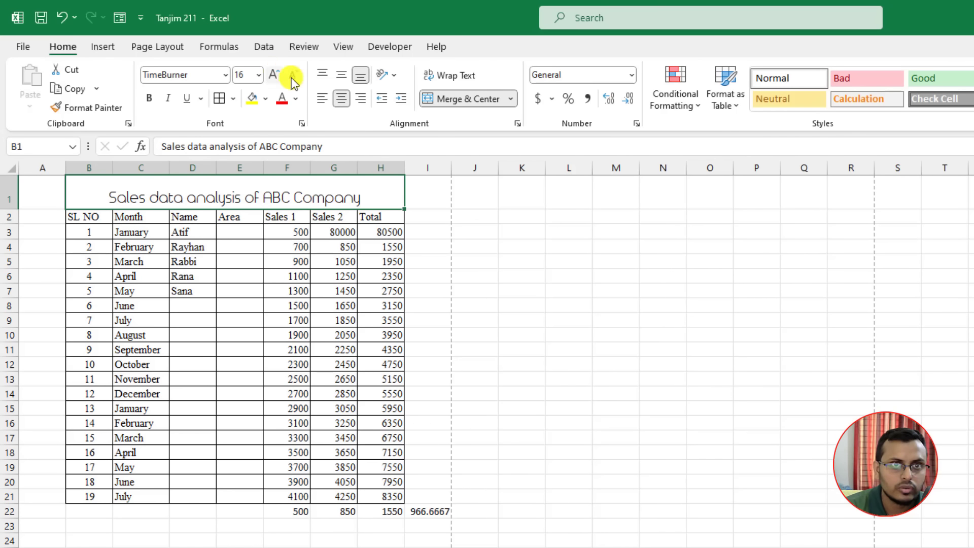
# - Center the title vertically in its cell and give the cell a light gold fill
pyautogui.click(343, 77)
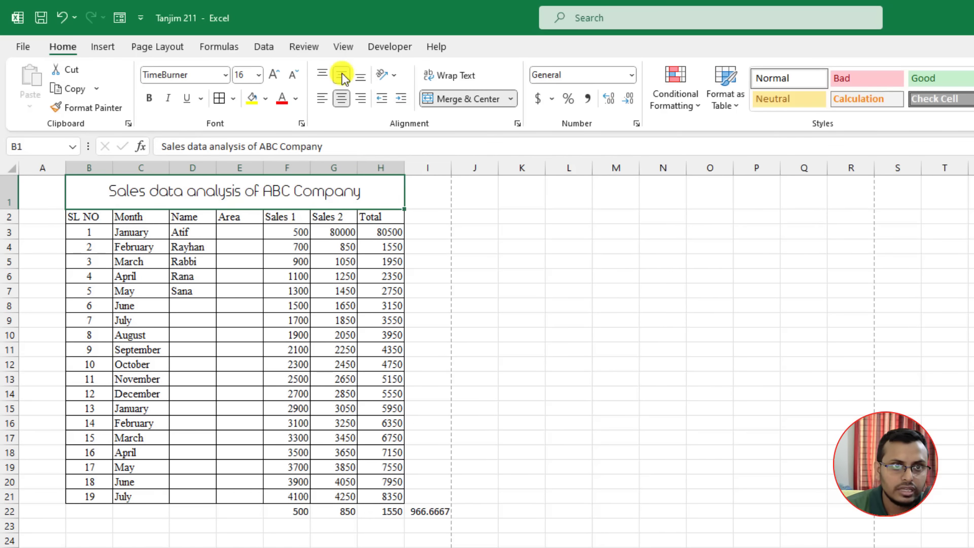
pyautogui.click(265, 99)
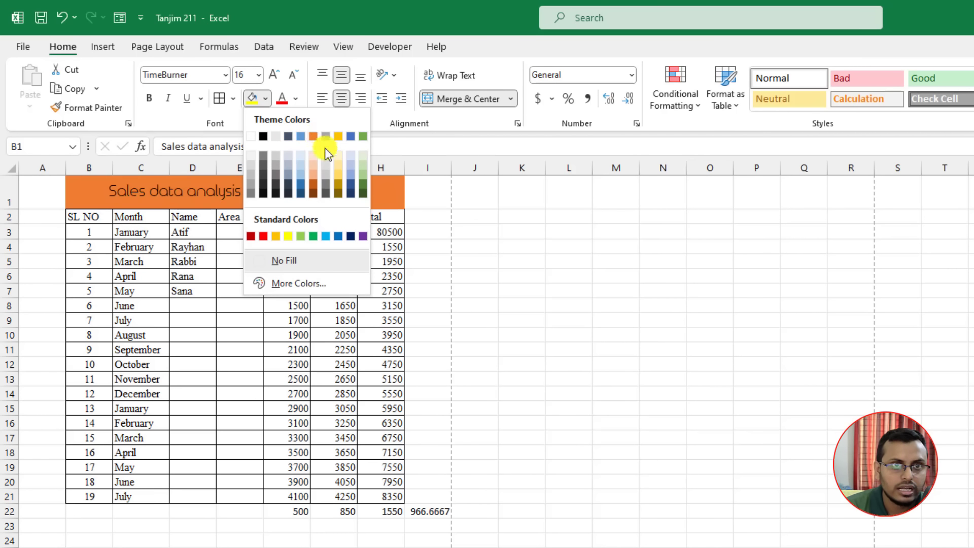
pyautogui.click(339, 162)
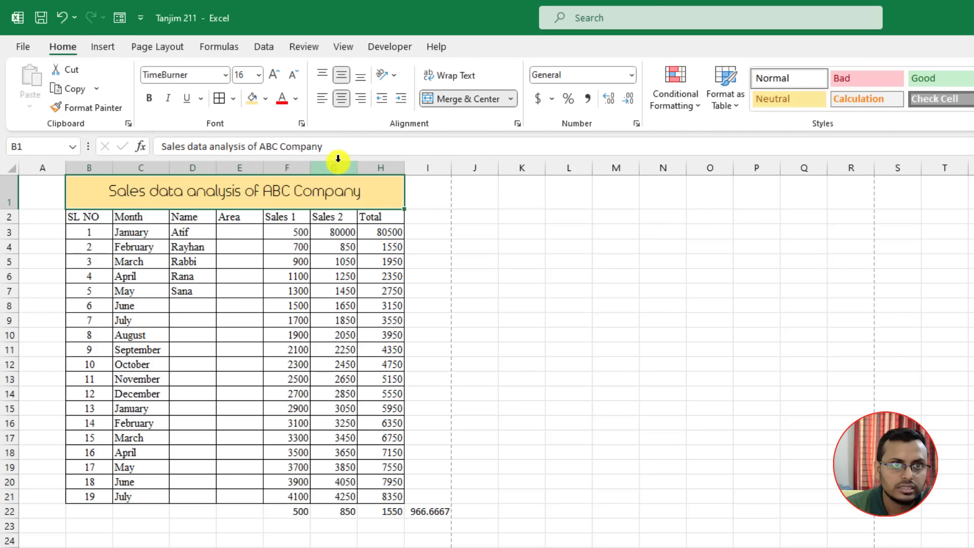
# - Change the font color of the whole title text to the standard green
pyautogui.doubleClick(288, 192)
pyautogui.moveTo(361, 192); pyautogui.dragTo(109, 197)
pyautogui.click(296, 99)
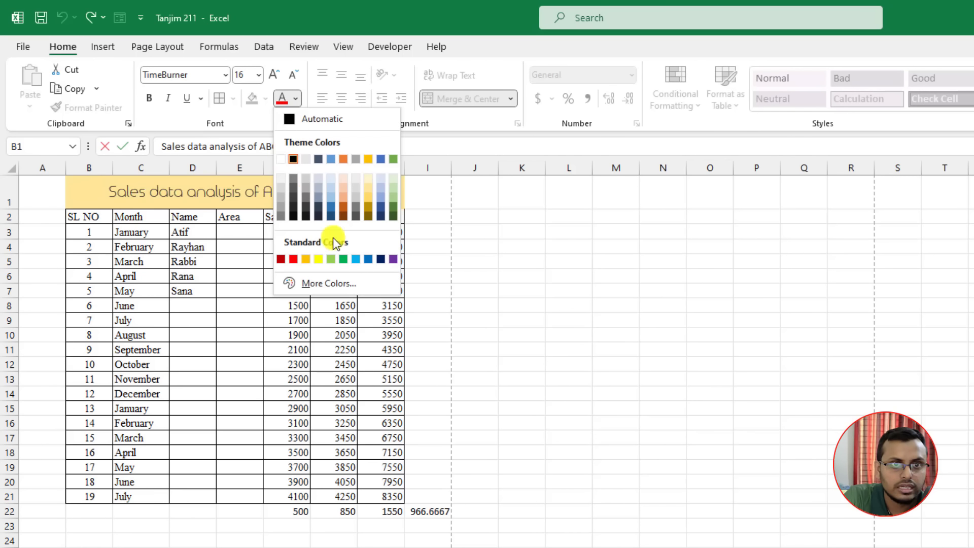
pyautogui.click(340, 261)
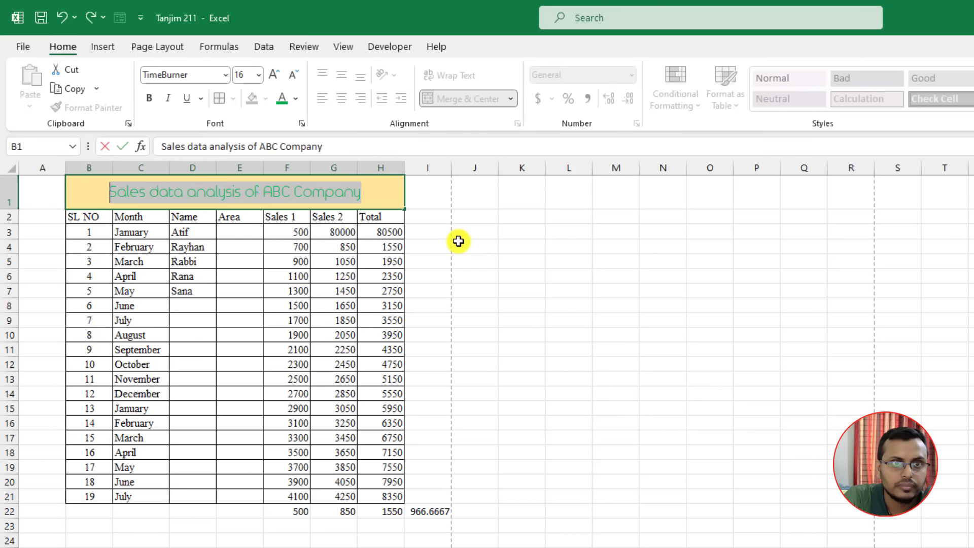
# - Set the title text's font to LEMON MILK
pyautogui.click(197, 74)
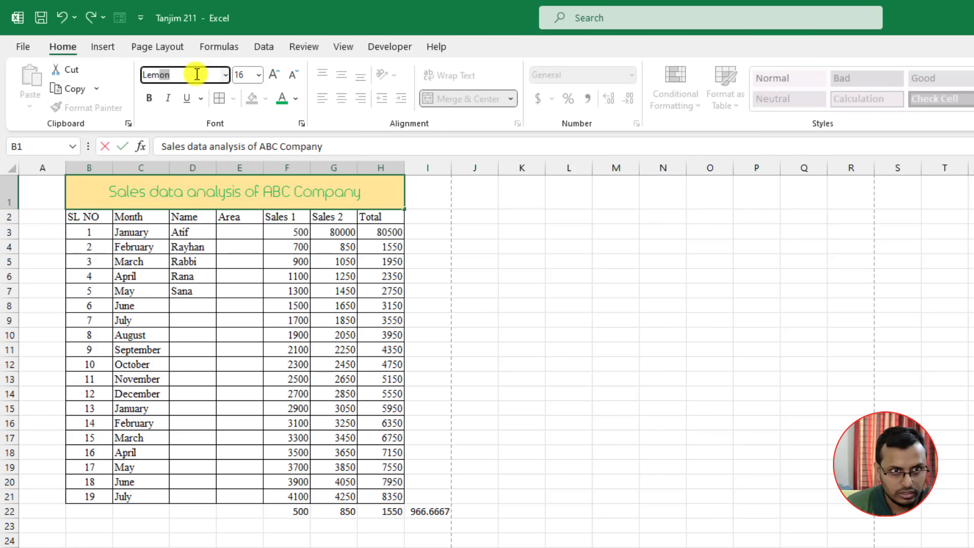
pyautogui.write('Lemon')
pyautogui.press('Return')
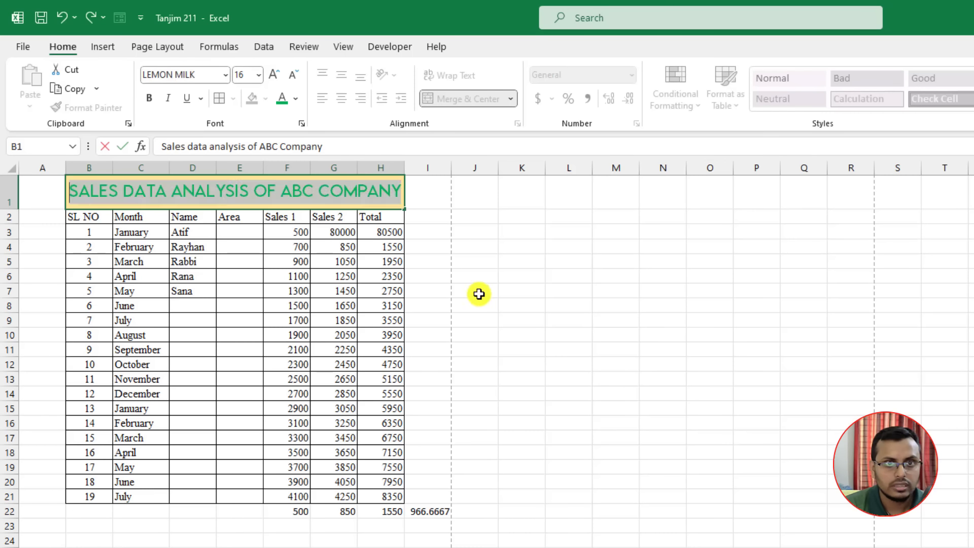
pyautogui.click(478, 294)
# - Widen the Total column (H) slightly to give the title more room
pyautogui.click(312, 199)
pyautogui.moveTo(408, 173); pyautogui.dragTo(417, 172)
pyautogui.click(487, 216)
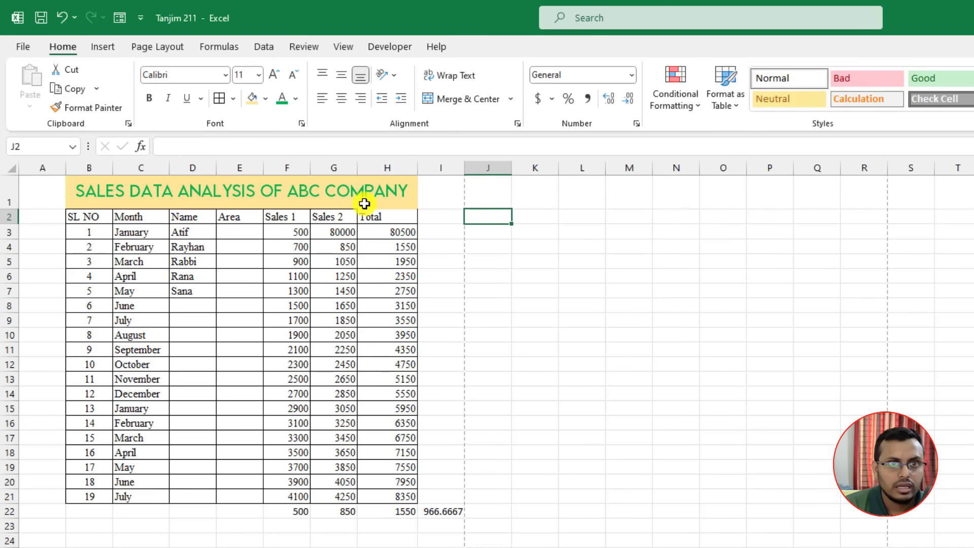
# - Add borders to the merged title cell
pyautogui.click(348, 200)
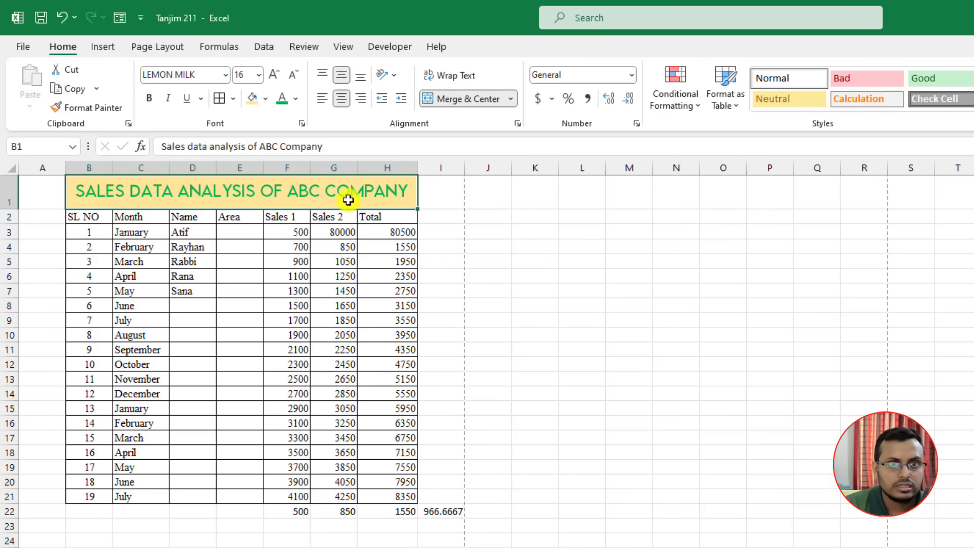
pyautogui.click(233, 99)
pyautogui.click(267, 245)
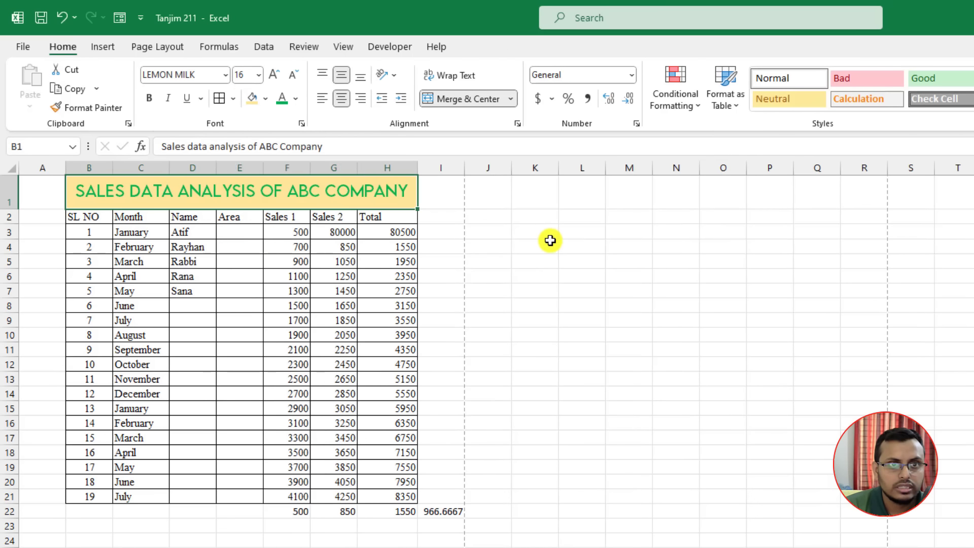
pyautogui.click(545, 247)
# - Insert a line break before "ABC Company" within the title cell to split the title over two lines
pyautogui.click(240, 185)
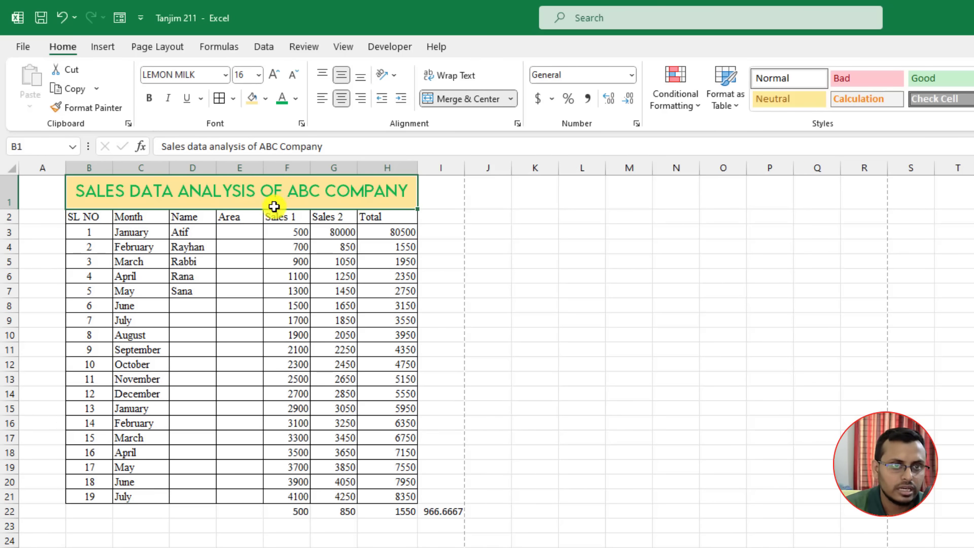
pyautogui.doubleClick(288, 193)
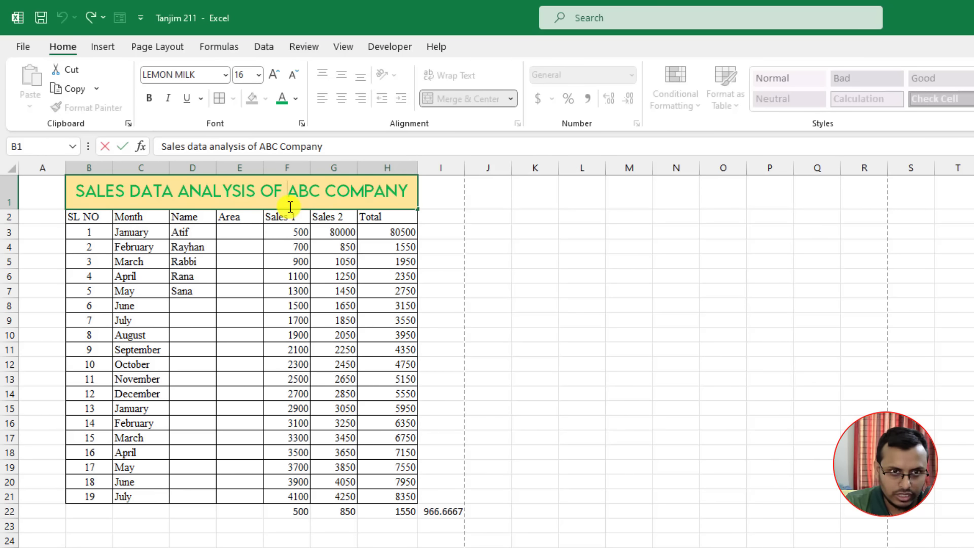
pyautogui.press('Return')
pyautogui.doubleClick(285, 193)
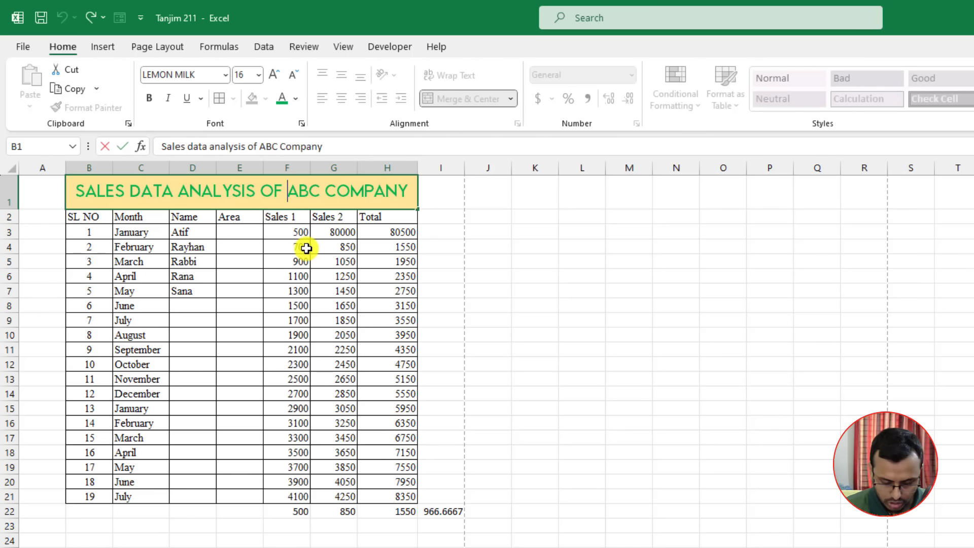
pyautogui.hotkey('alt', 'Return')
pyautogui.click(324, 274)
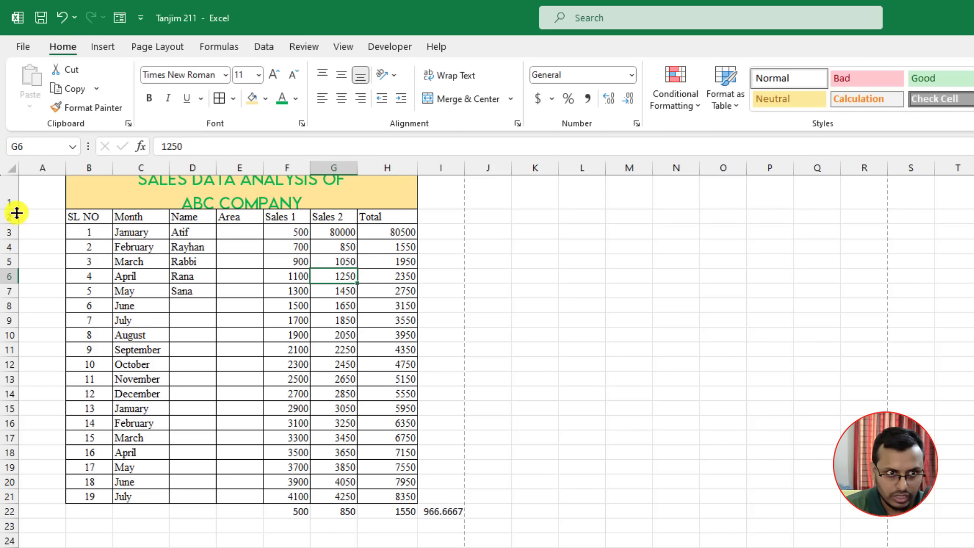
# - Increase the height of row 1 to fit both lines of the title
pyautogui.moveTo(13, 210); pyautogui.dragTo(14, 226)
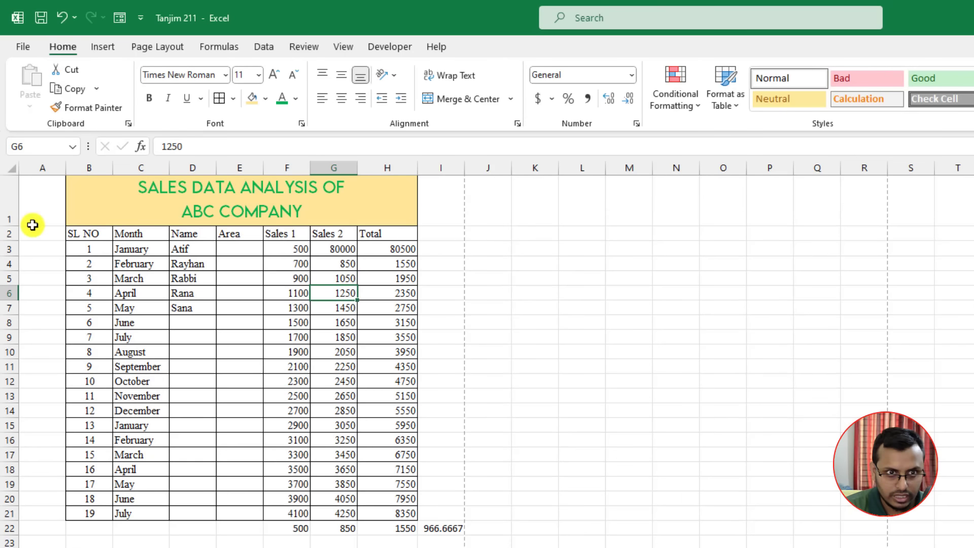
pyautogui.click(228, 213)
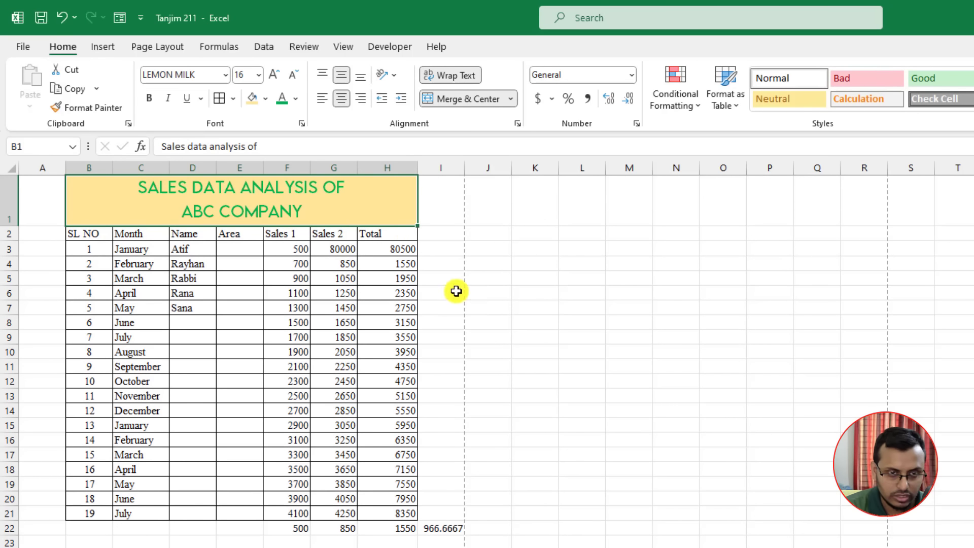
pyautogui.click(468, 318)
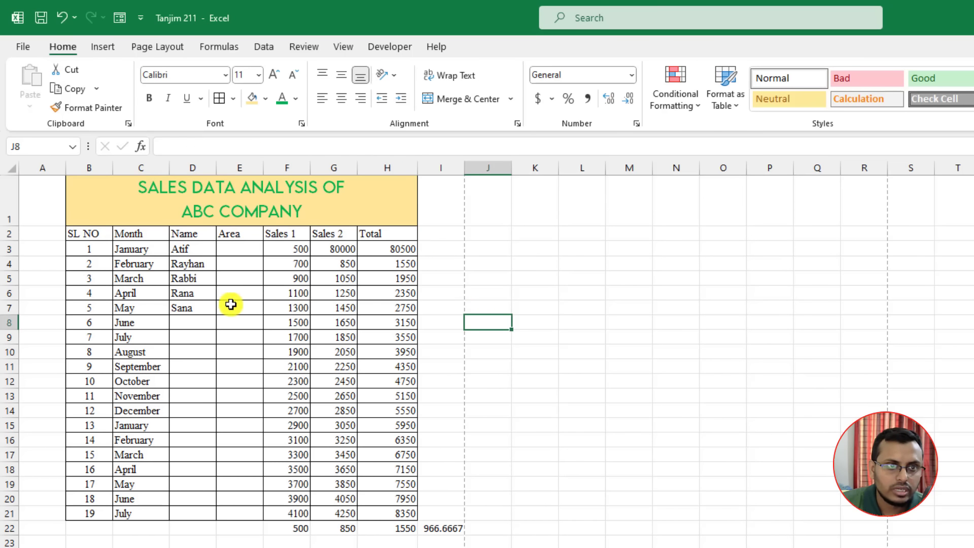
# - Replace the Name entry in the February row (D4) with a longer full name followed by "and company"
pyautogui.click(189, 263)
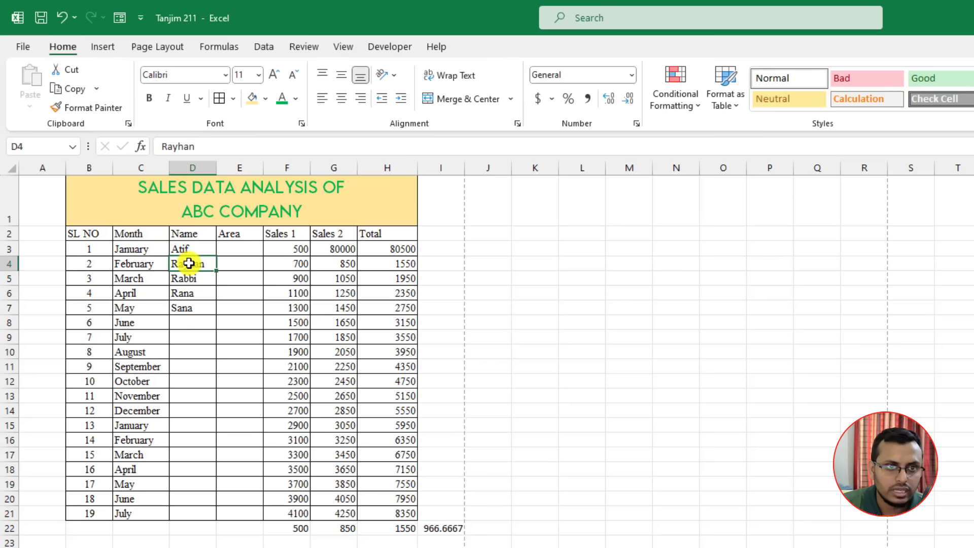
pyautogui.write('ra')
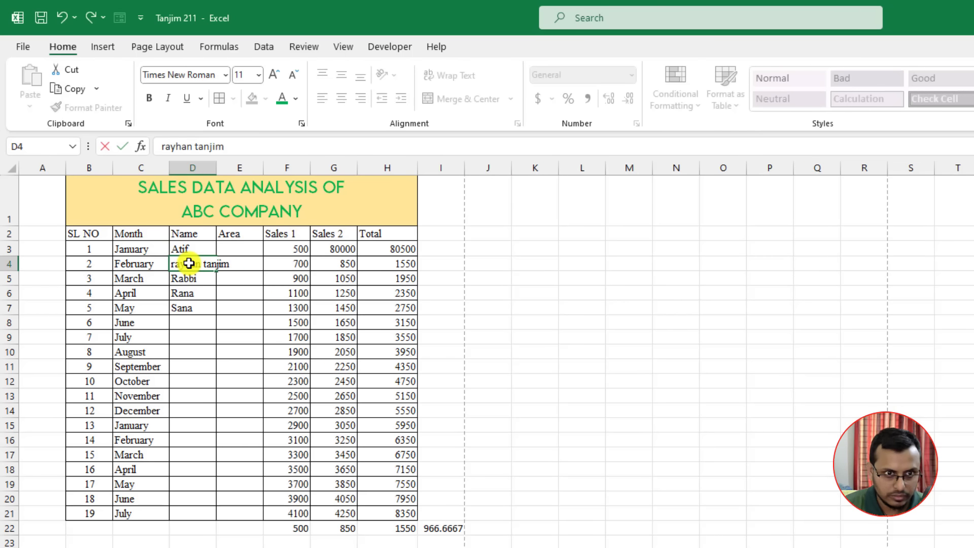
pyautogui.press('Return')
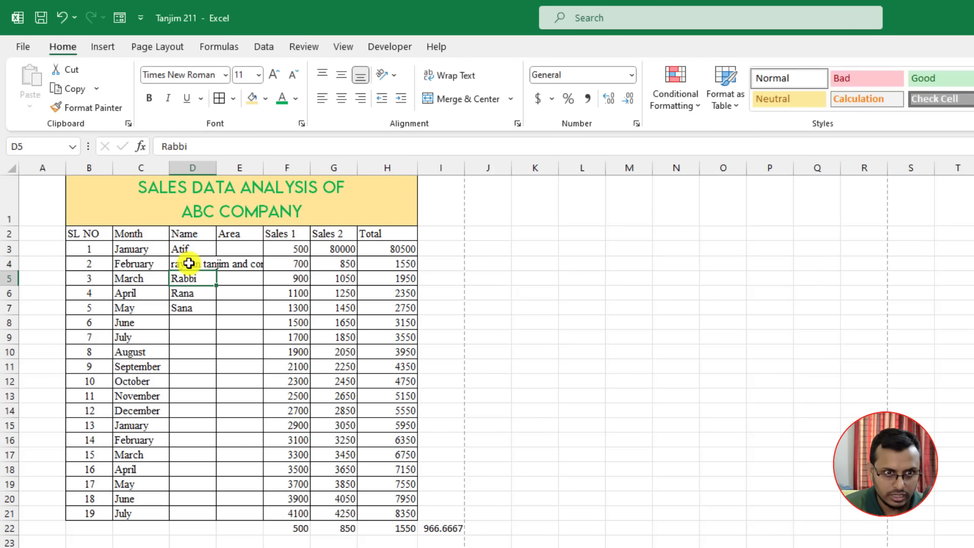
pyautogui.click(188, 263)
pyautogui.click(208, 292)
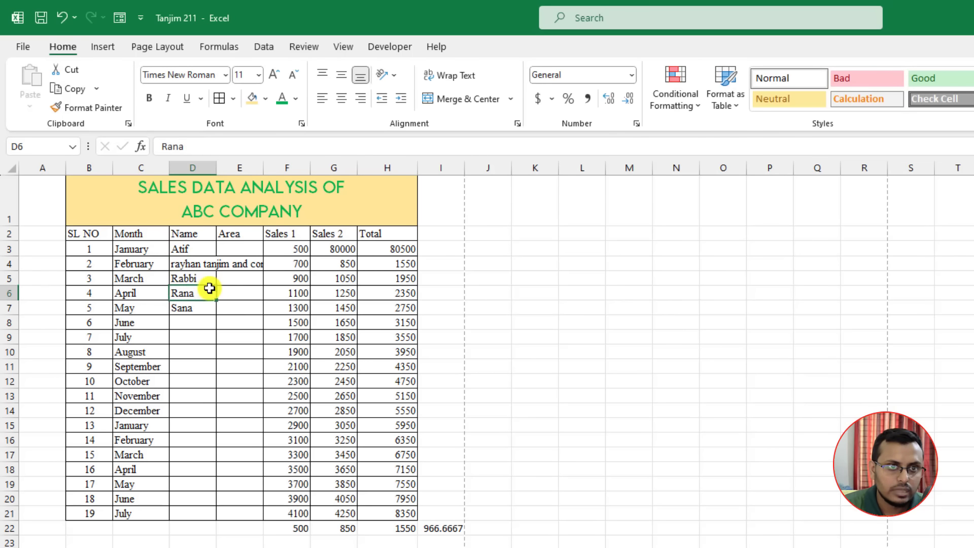
pyautogui.click(195, 265)
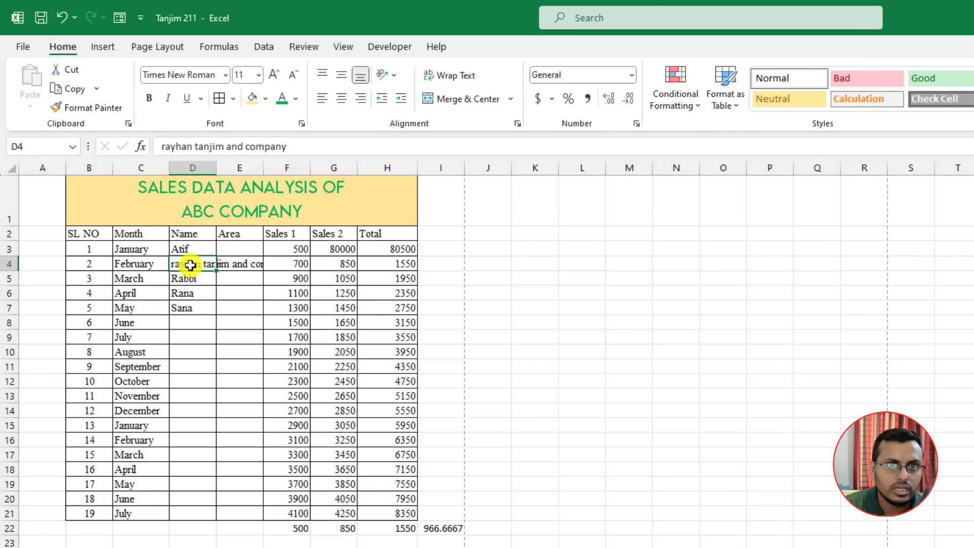
# - Wrap the text in D4 and center it horizontally within the cell
pyautogui.click(449, 75)
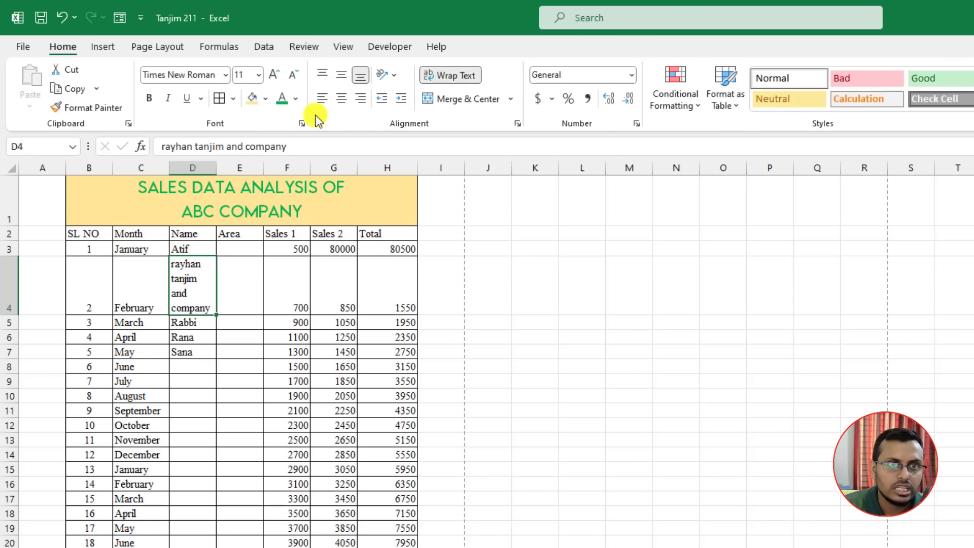
pyautogui.click(340, 101)
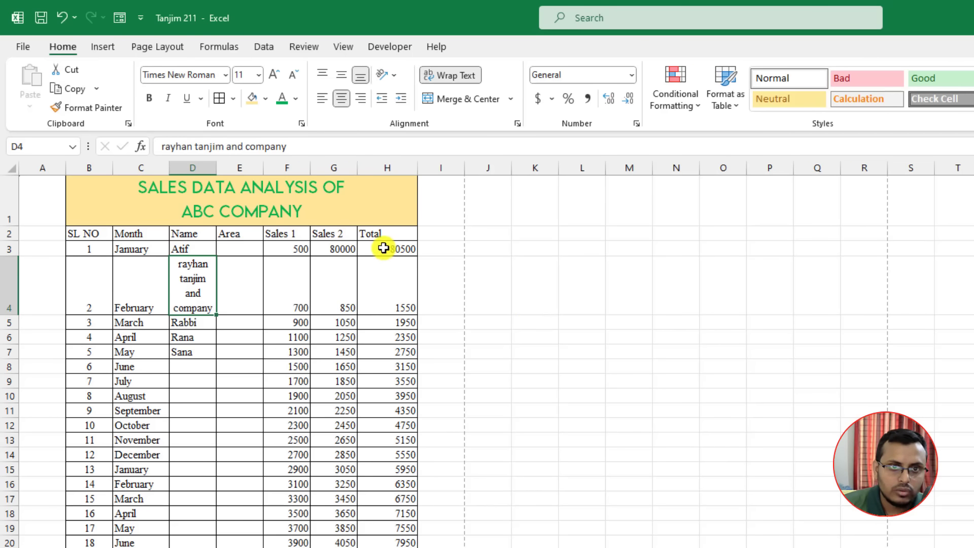
# - Format the Total values in H3:H21 as Accounting with the Bangla (Bangladesh) currency symbol and two decimal places
pyautogui.moveTo(383, 245); pyautogui.dragTo(390, 545)
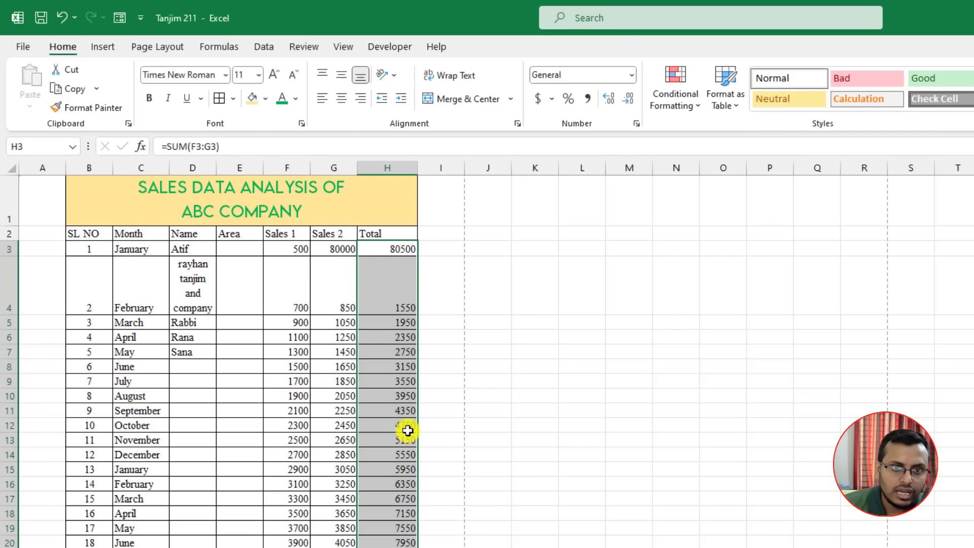
pyautogui.rightClick(406, 321)
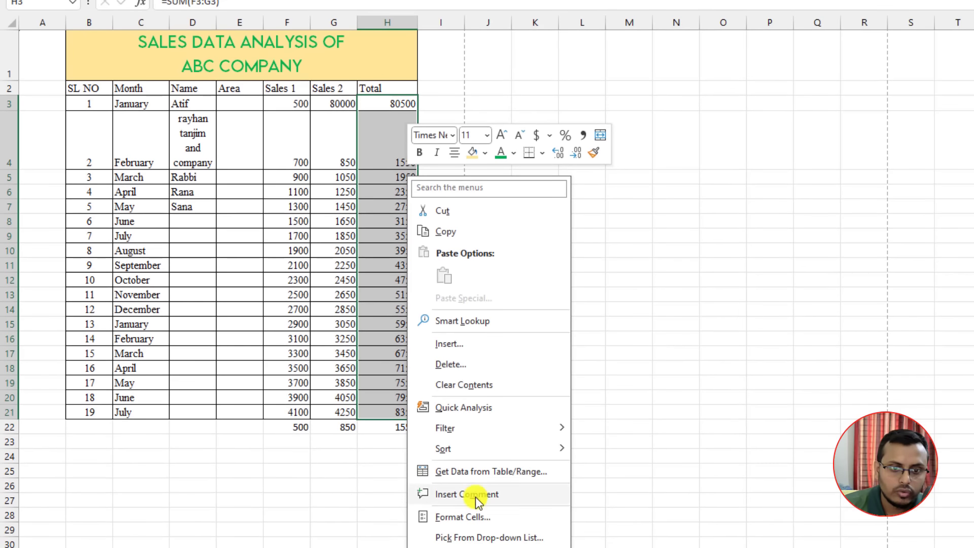
pyautogui.click(471, 515)
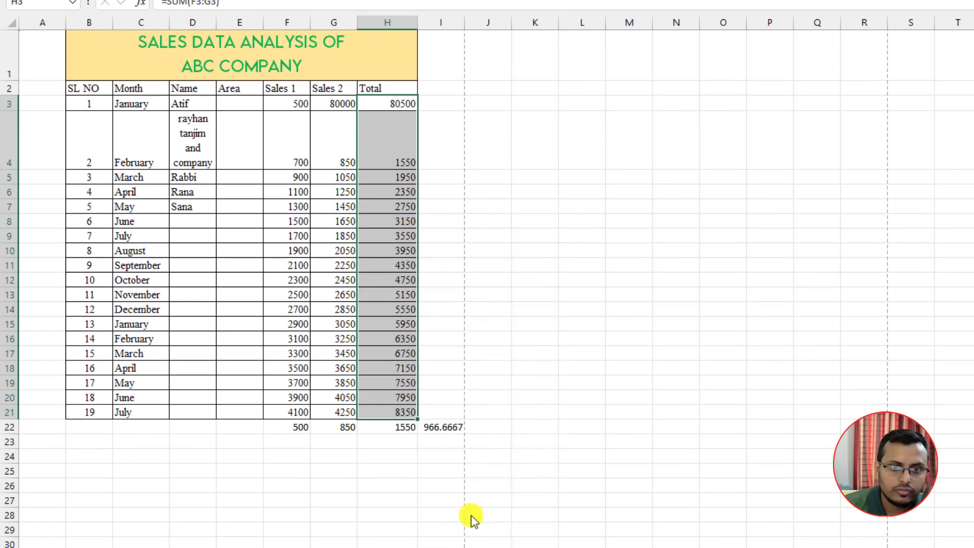
pyautogui.moveTo(461, 270); pyautogui.dragTo(649, 158)
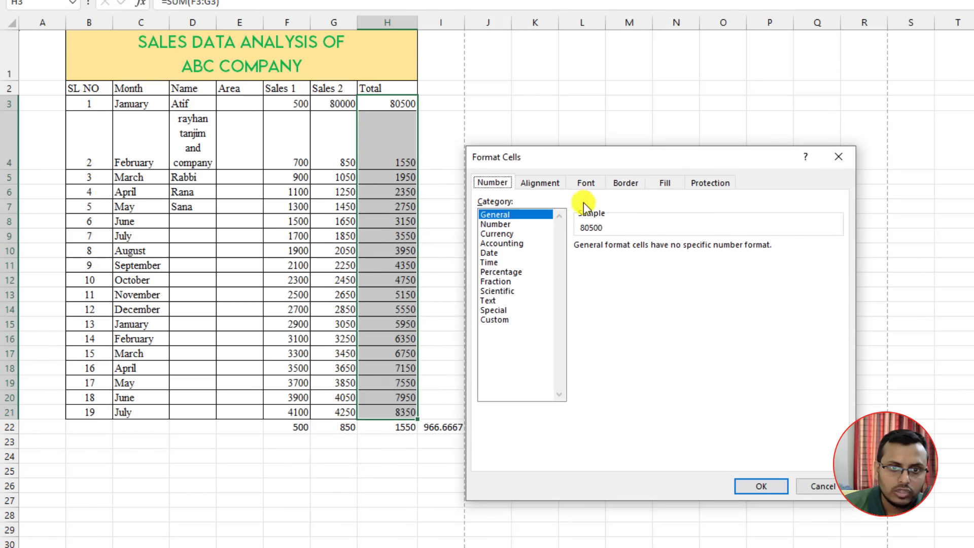
pyautogui.click(501, 244)
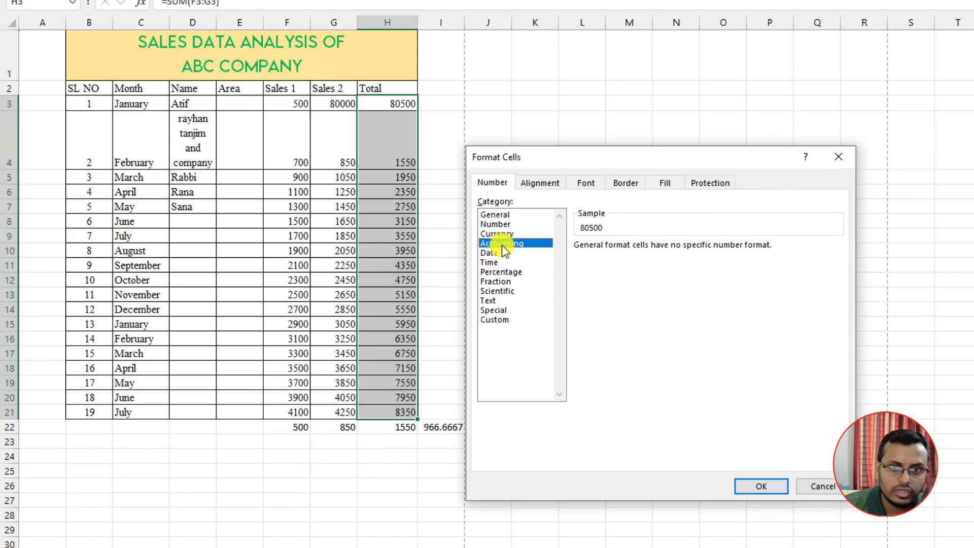
pyautogui.click(631, 266)
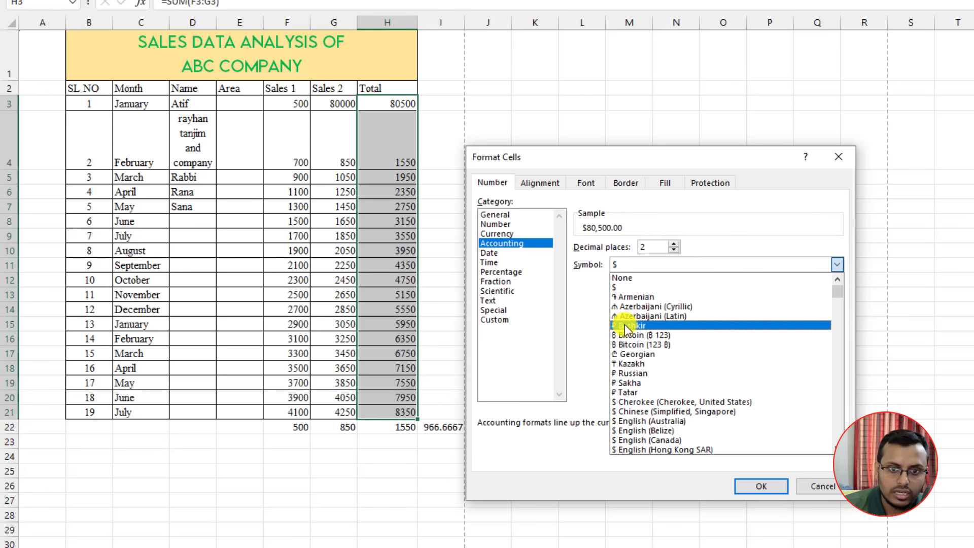
pyautogui.scroll(-7, 629, 327)
pyautogui.scroll(-20, 636, 348)
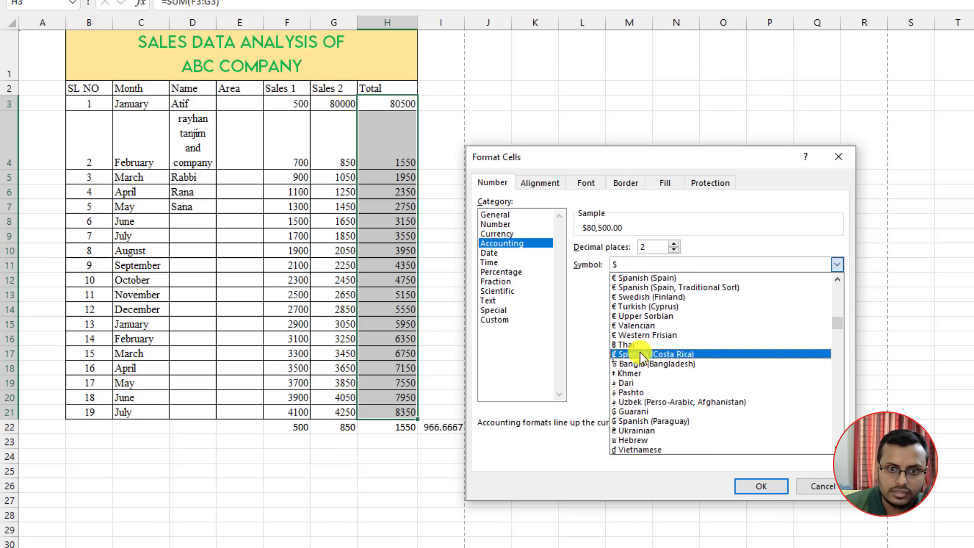
pyautogui.click(640, 364)
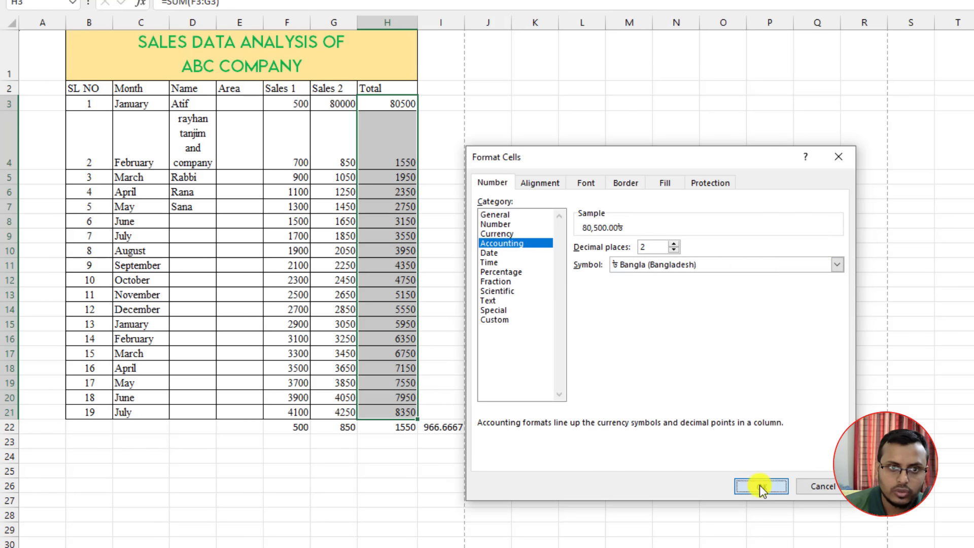
pyautogui.click(760, 485)
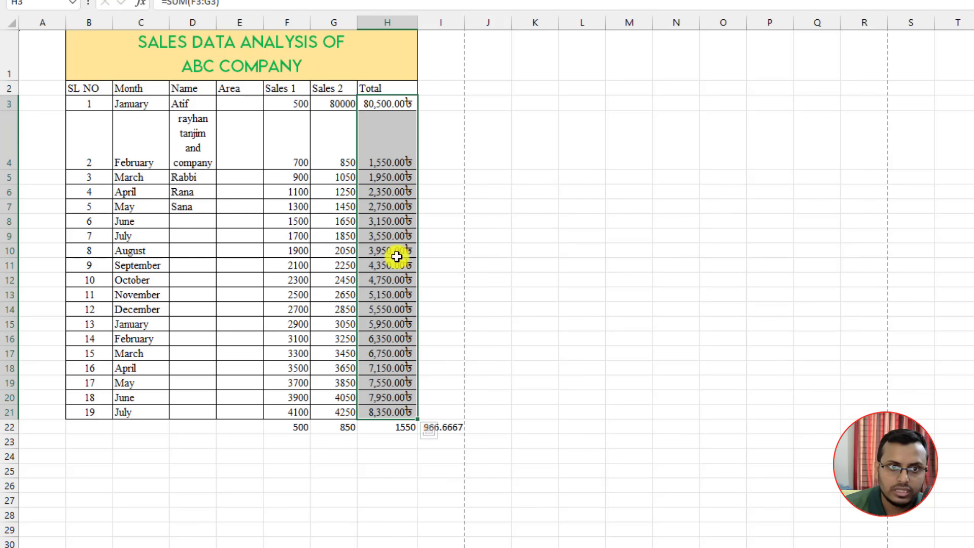
pyautogui.click(547, 277)
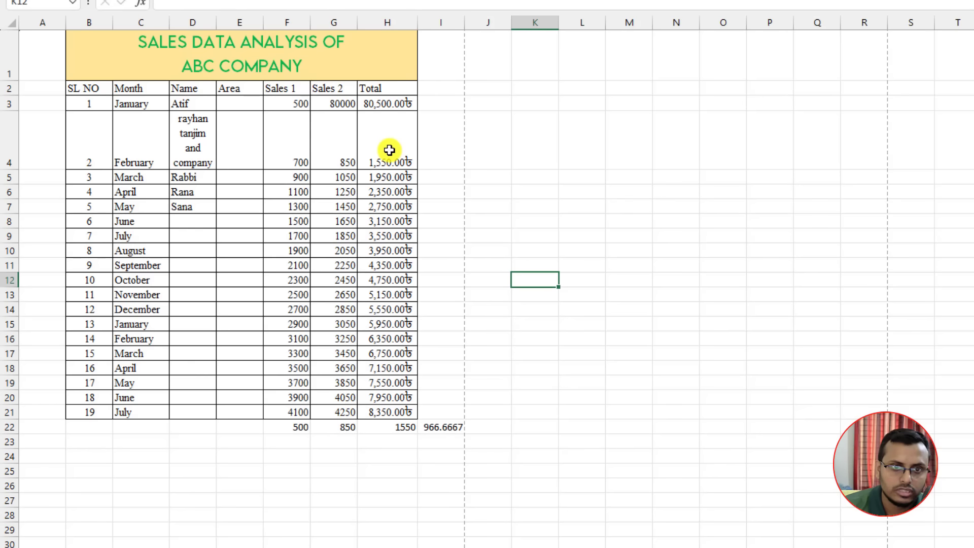
# - Reduce the average in I22 to two decimal places
pyautogui.click(441, 426)
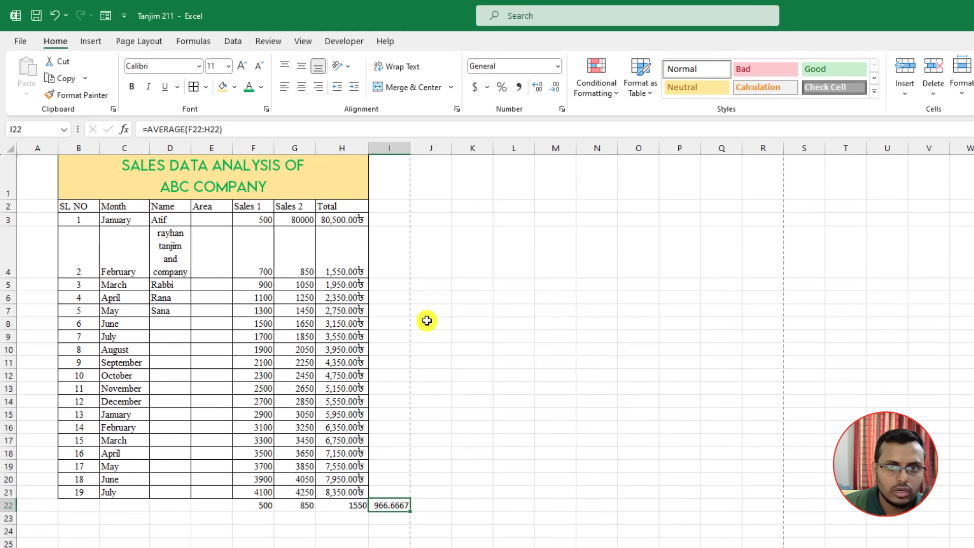
pyautogui.doubleClick(541, 89)
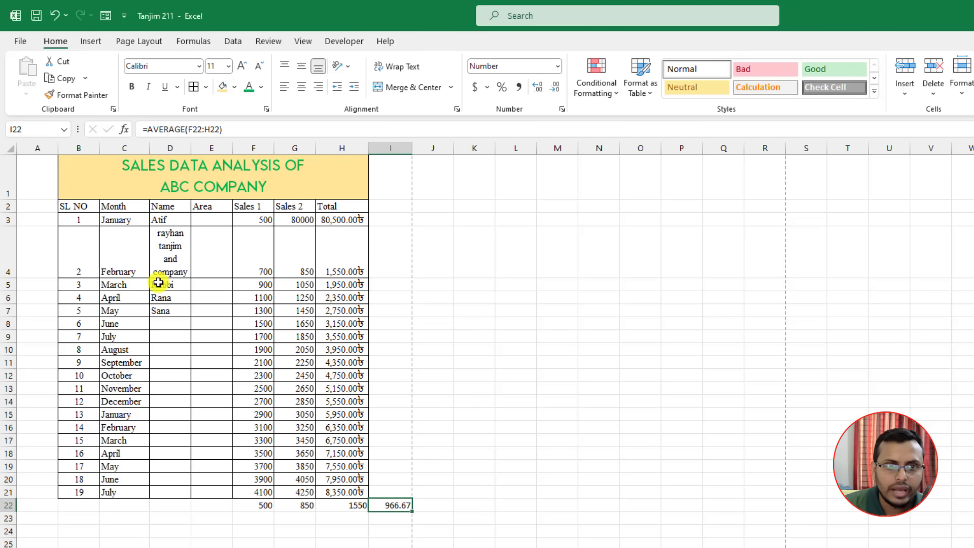
# - Try Clear All on the sales table B1:H22, undo it, and try Clear Formats on the same range
pyautogui.moveTo(70, 172); pyautogui.dragTo(337, 502)
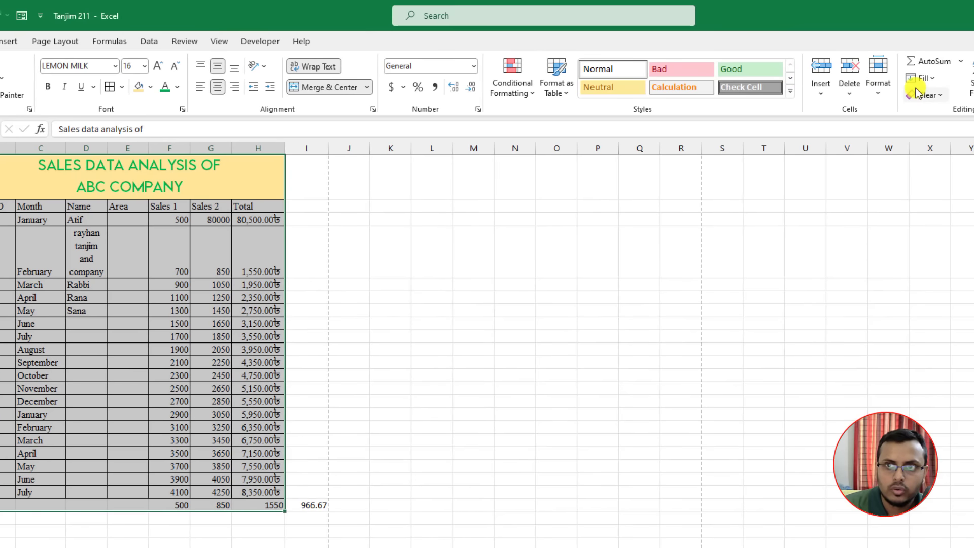
pyautogui.click(944, 93)
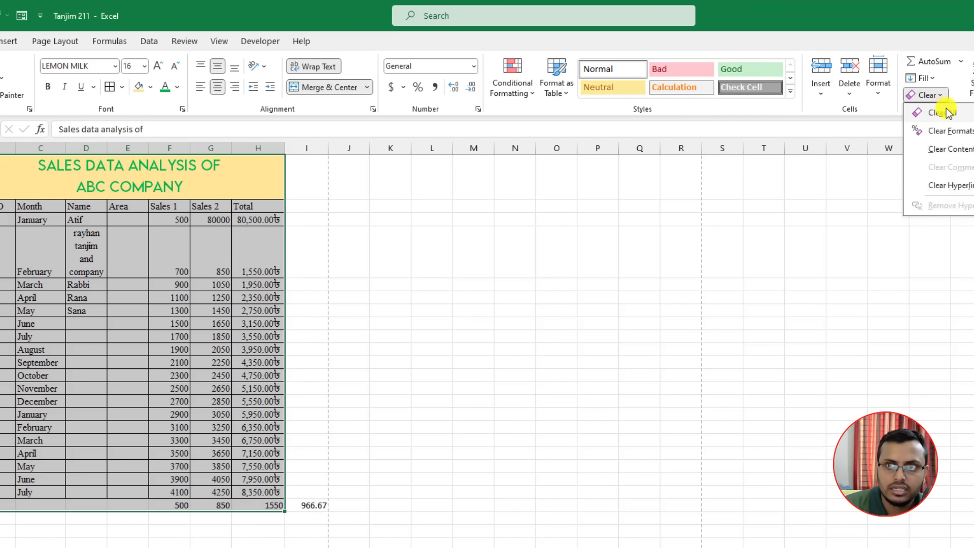
pyautogui.click(946, 114)
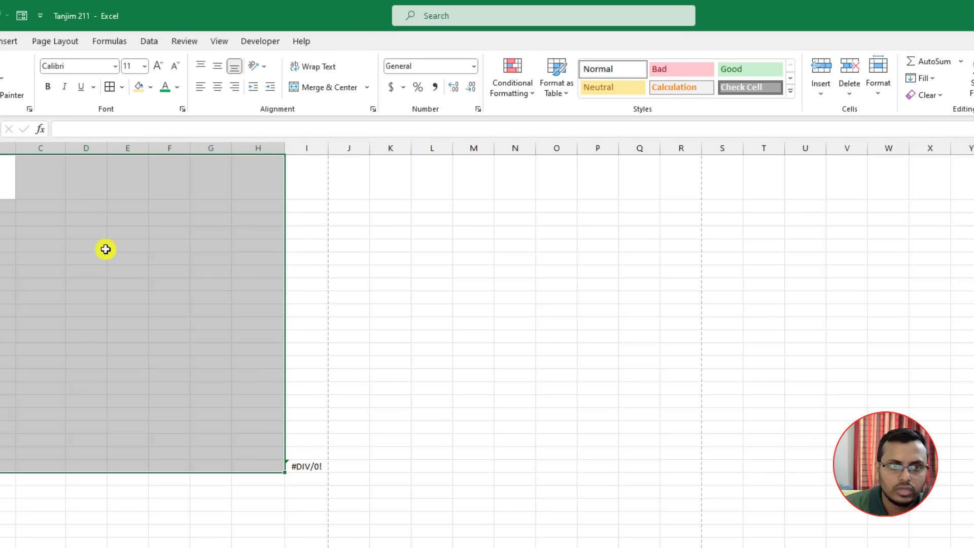
pyautogui.hotkey('ctrl', 'z')
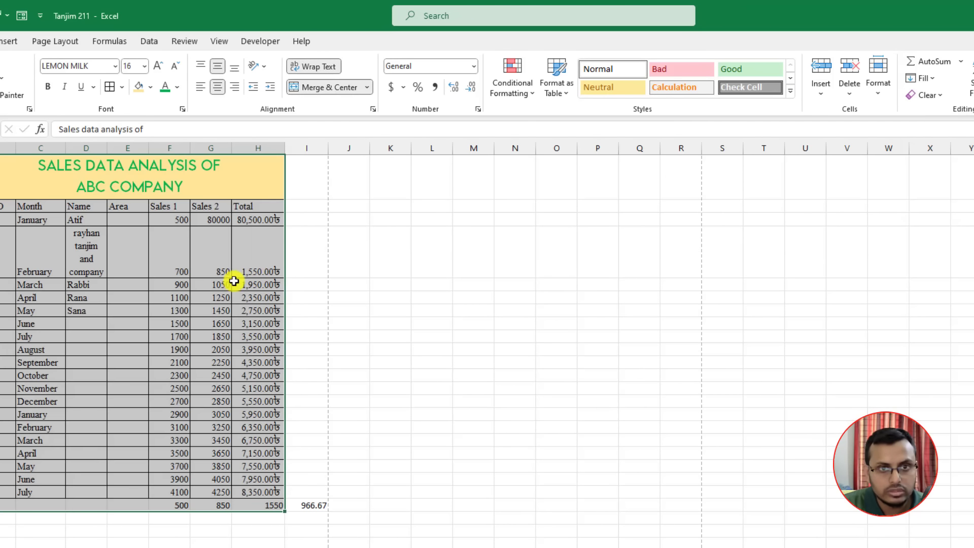
pyautogui.click(940, 95)
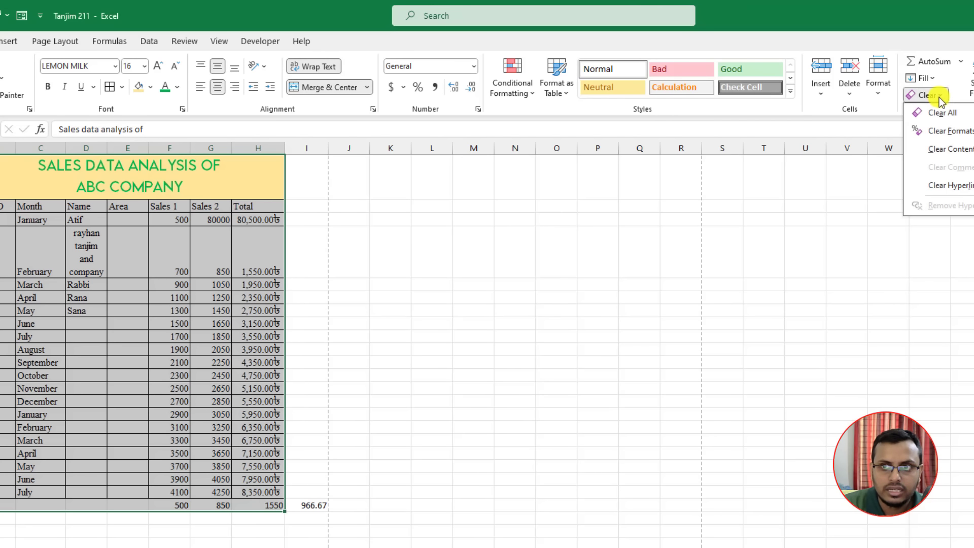
pyautogui.click(949, 133)
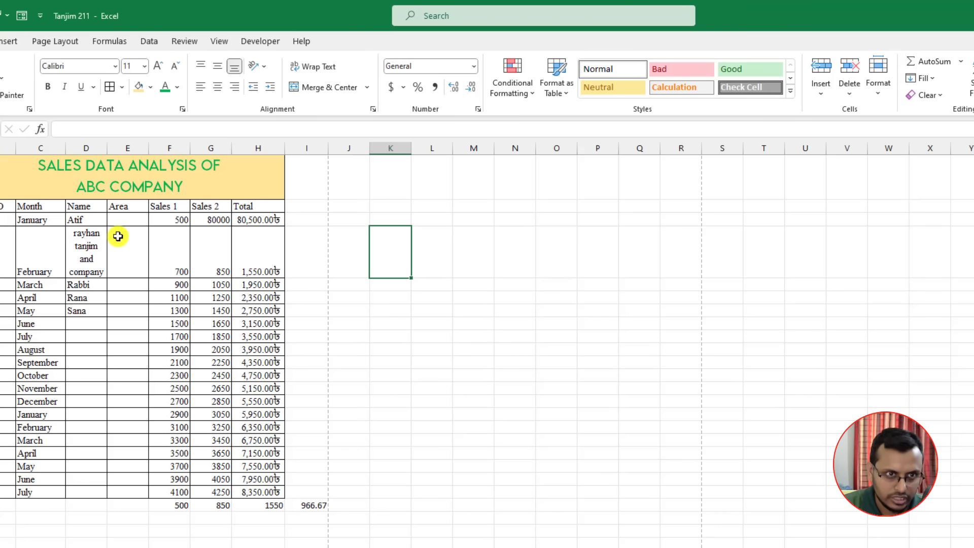
# - Select the sales table B1:H22 and set the print settings to print only the selection
pyautogui.click(10, 175)
pyautogui.moveTo(75, 204); pyautogui.dragTo(177, 506)
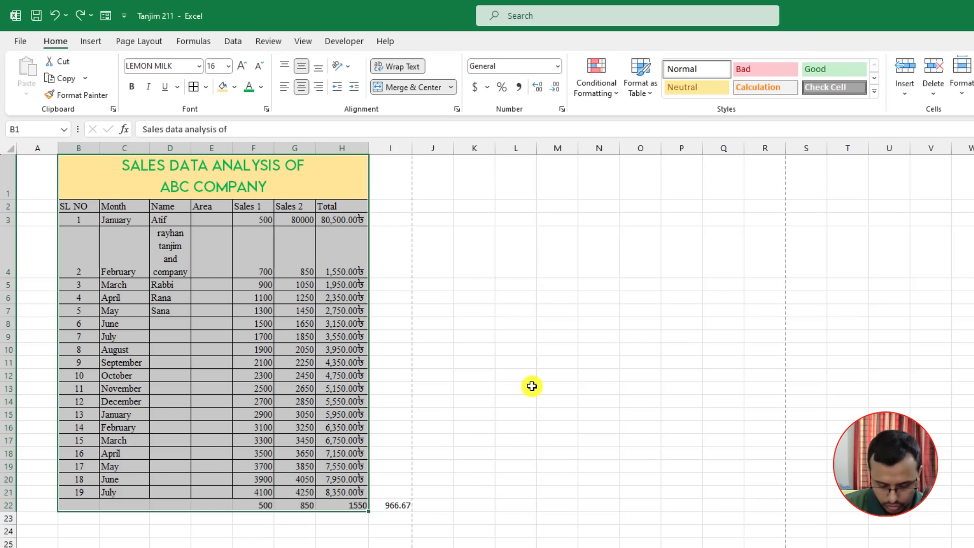
pyautogui.hotkey('ctrl', 'p')
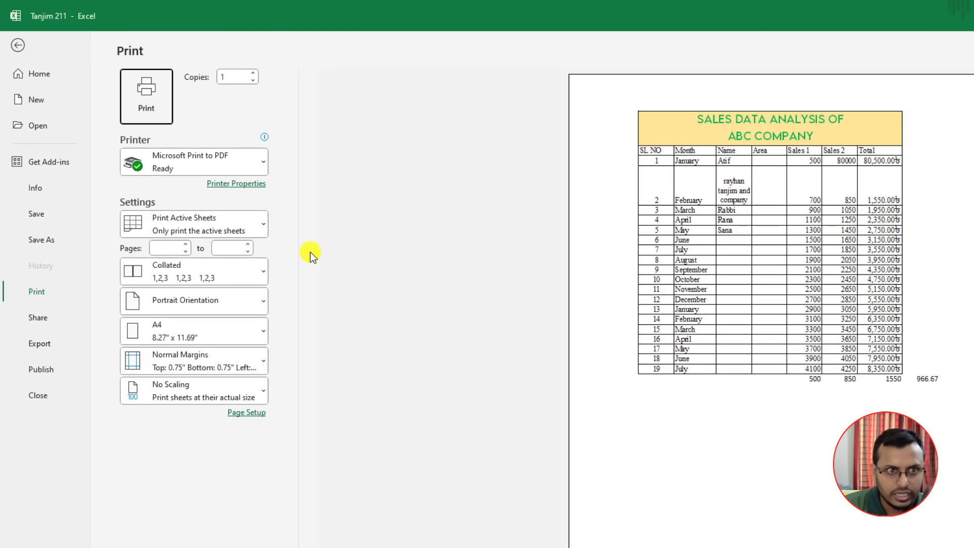
pyautogui.click(224, 221)
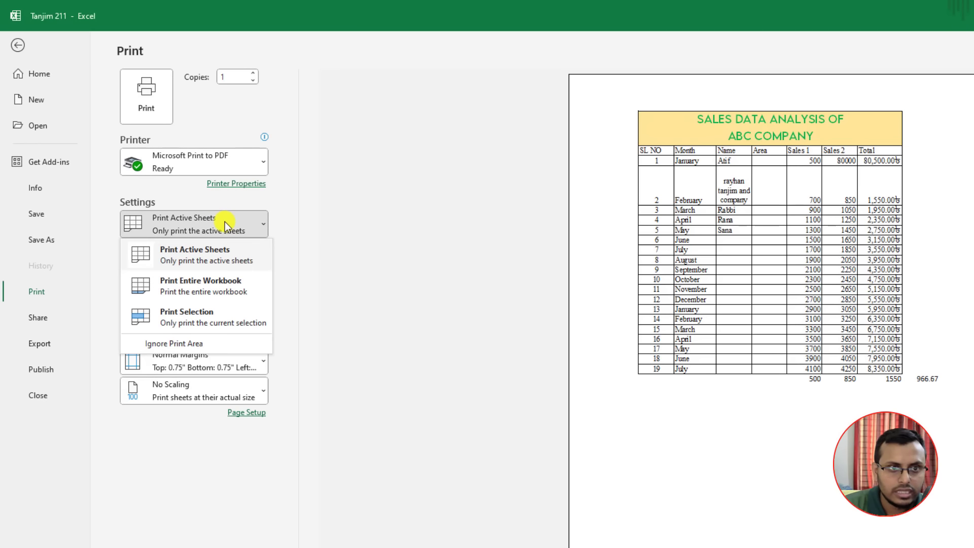
pyautogui.click(184, 317)
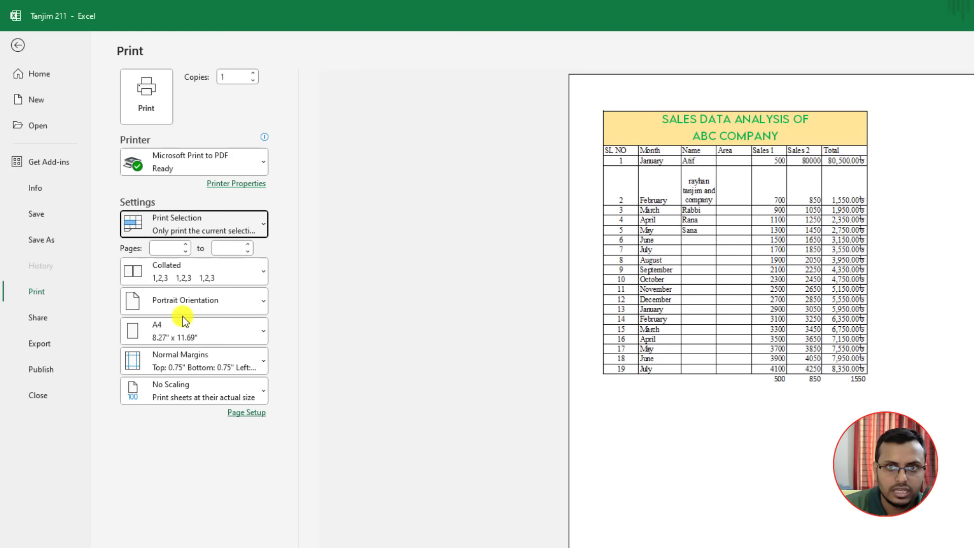
pyautogui.click(821, 122)
# - Set the paper size to A4 and the scaling to Fit Sheet on One Page, and print the selection
pyautogui.click(255, 332)
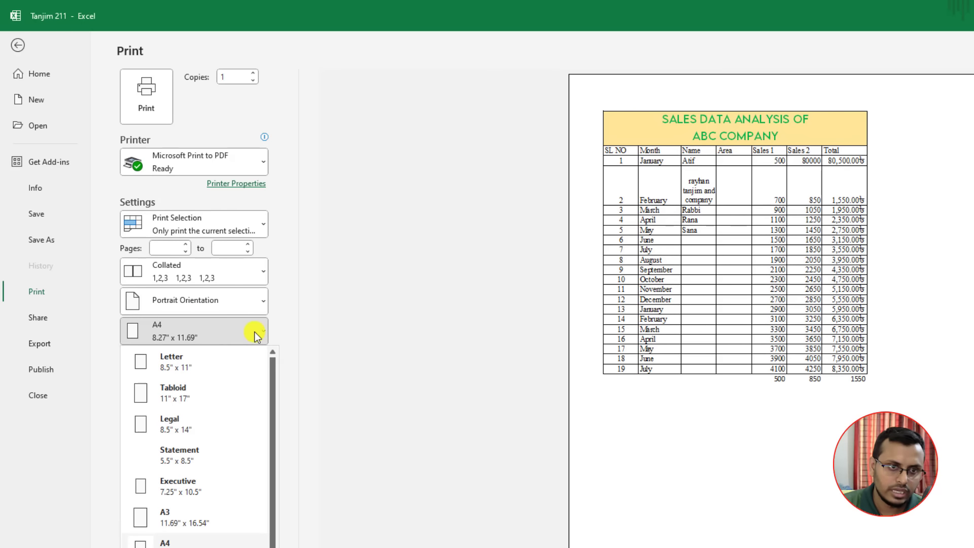
pyautogui.click(180, 543)
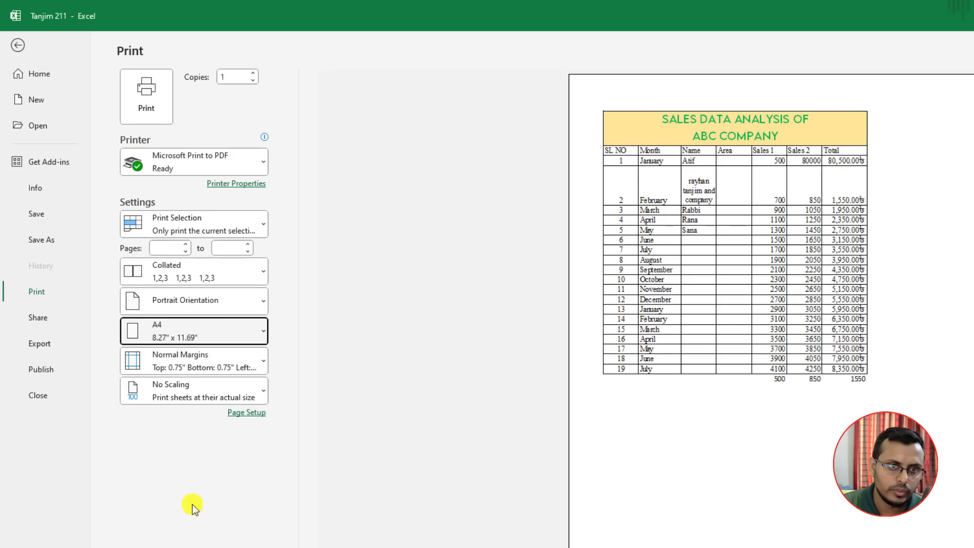
pyautogui.click(256, 398)
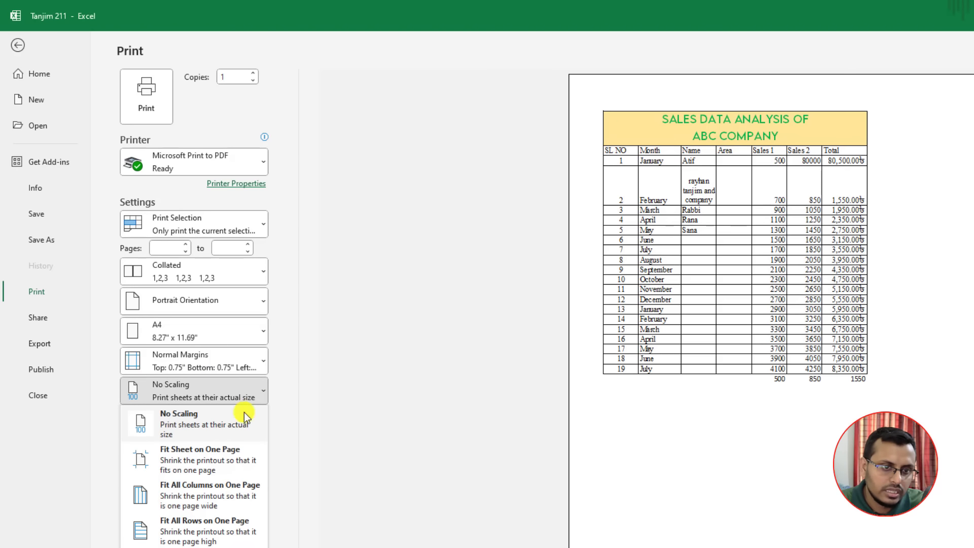
pyautogui.click(193, 497)
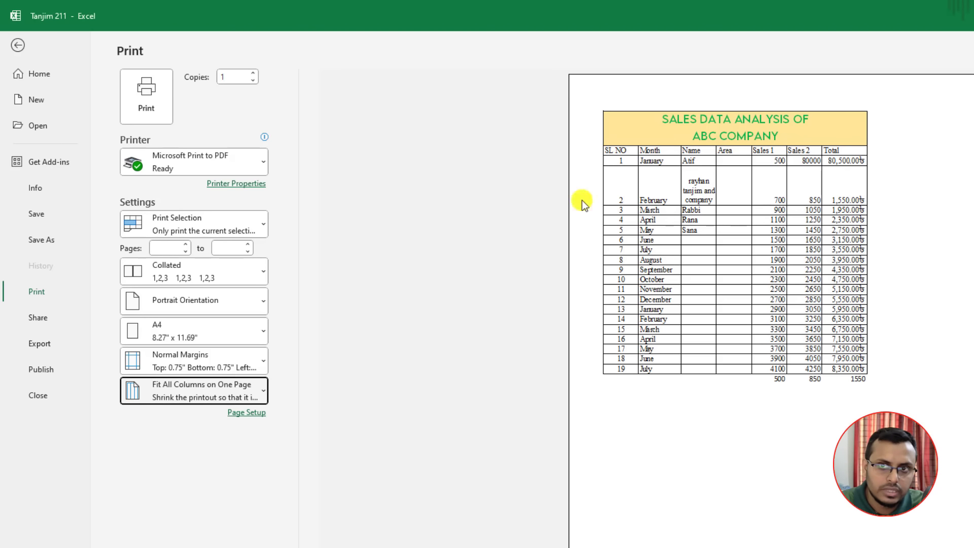
pyautogui.click(255, 391)
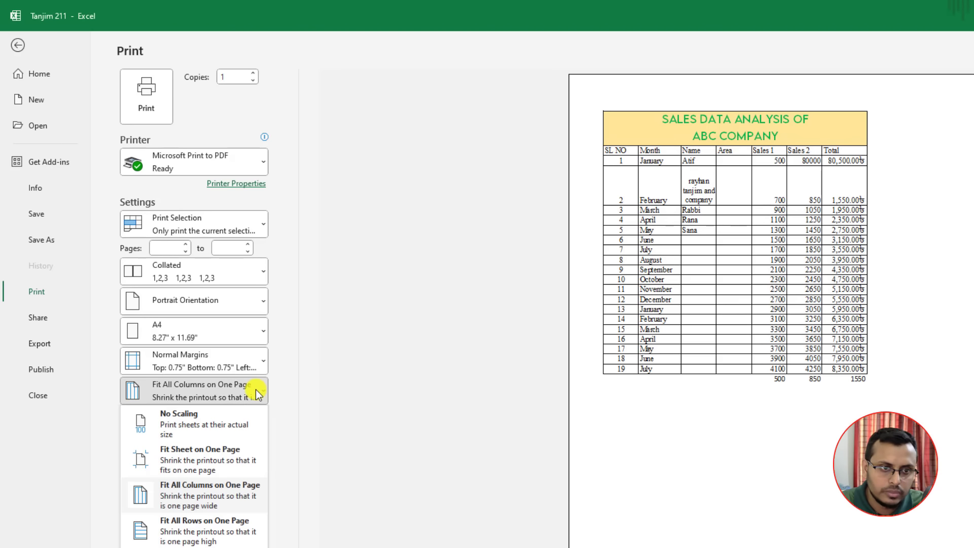
pyautogui.click(235, 463)
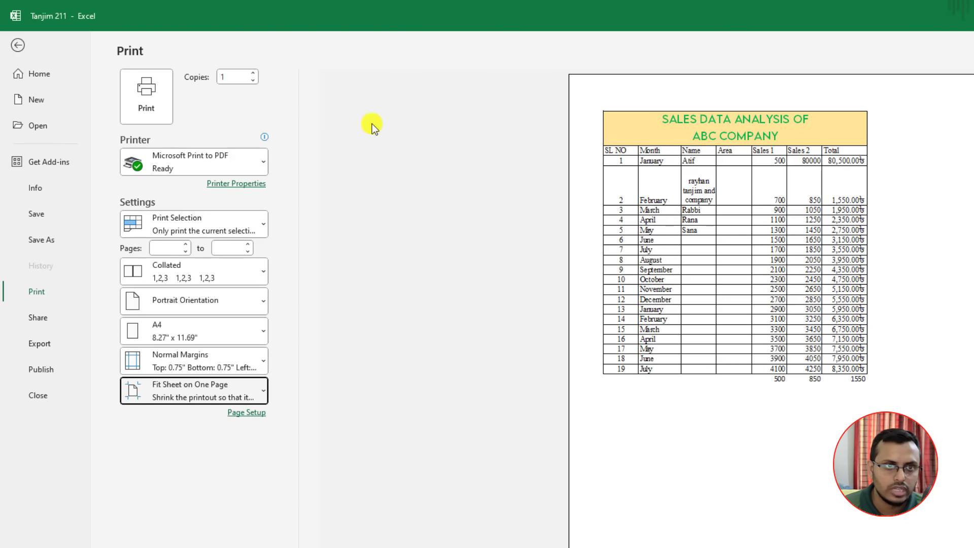
pyautogui.click(163, 105)
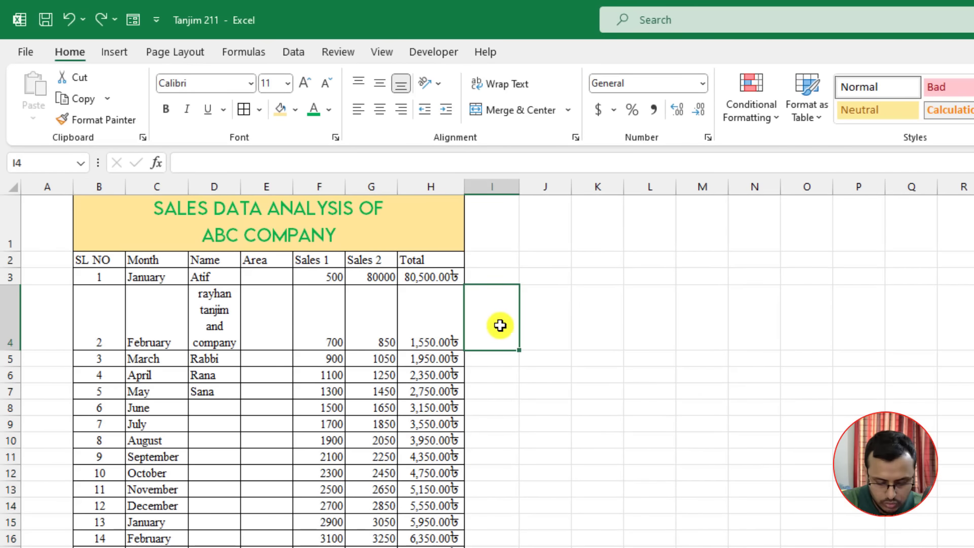
# - Enter a formula in I4 that multiplies the February row's Sales 1 value (F4) by its Sales 2 value
pyautogui.write('=')
pyautogui.click(323, 333)
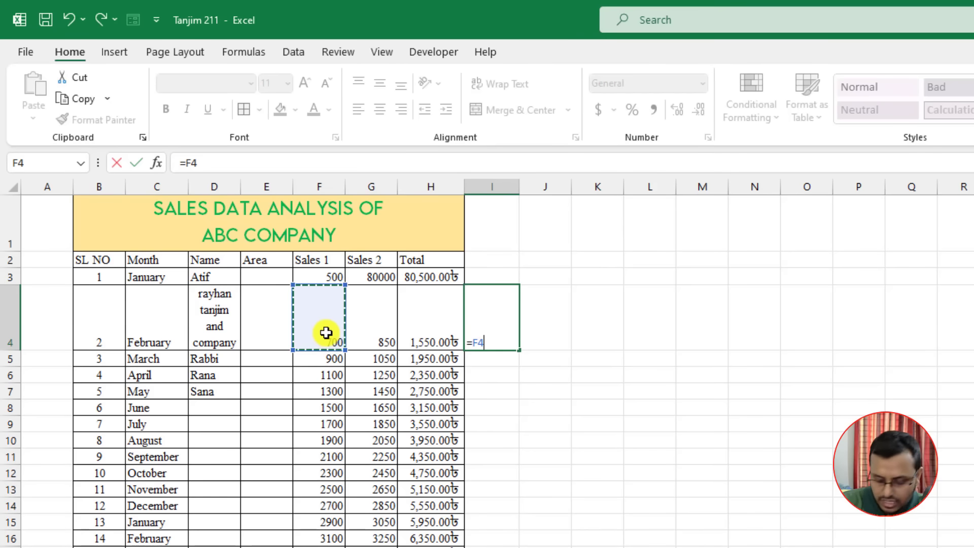
pyautogui.write('*550')
pyautogui.press('Return')
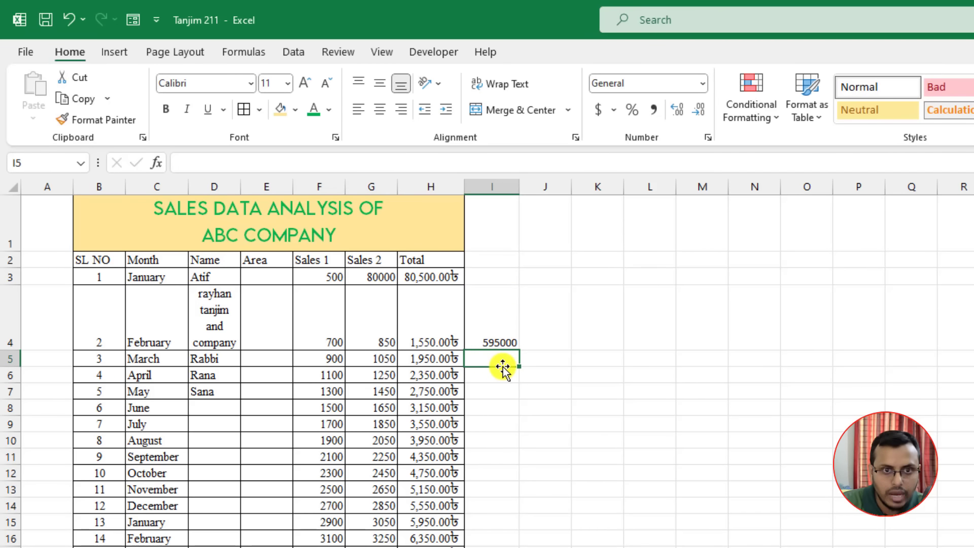
# - Enter a formula in I5 that divides the March row's Sales 2 by its Sales 1 (=G5/F5)
pyautogui.write('=')
pyautogui.click(382, 358)
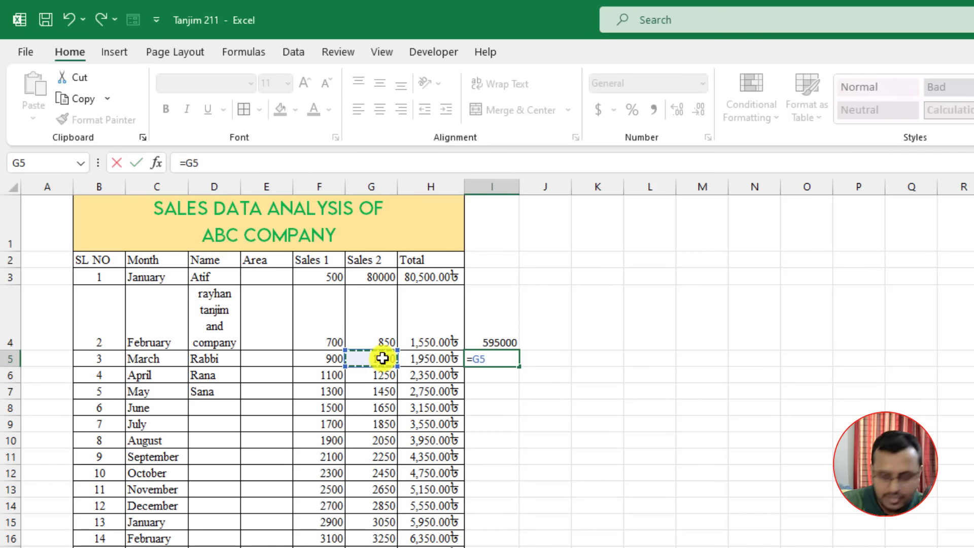
pyautogui.write('/')
pyautogui.click(323, 359)
pyautogui.press('Return')
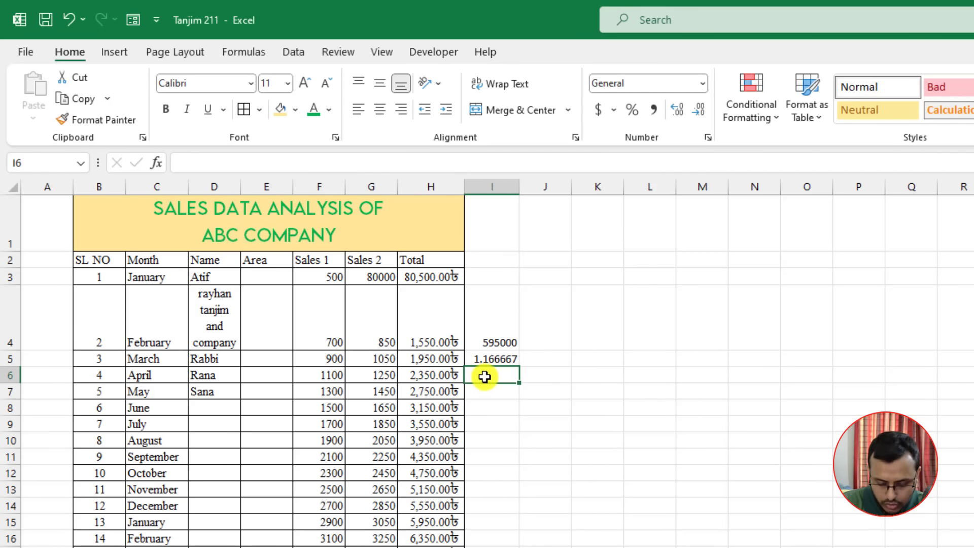
# - Enter a formula in I6 that subtracts the April row's Sales 1 from its Sales 2 (=G6-F6)
pyautogui.write('=')
pyautogui.click(390, 374)
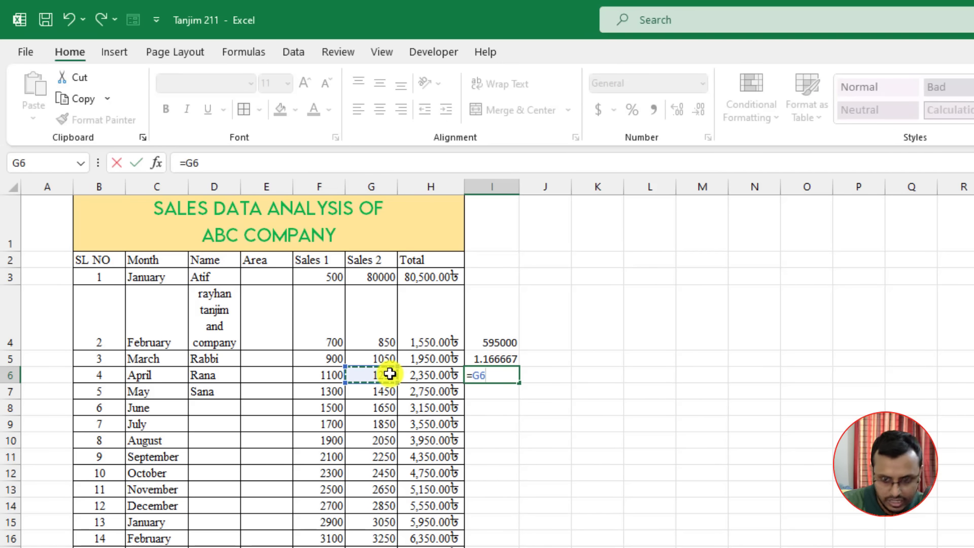
pyautogui.write('-')
pyautogui.click(330, 375)
pyautogui.press('Return')
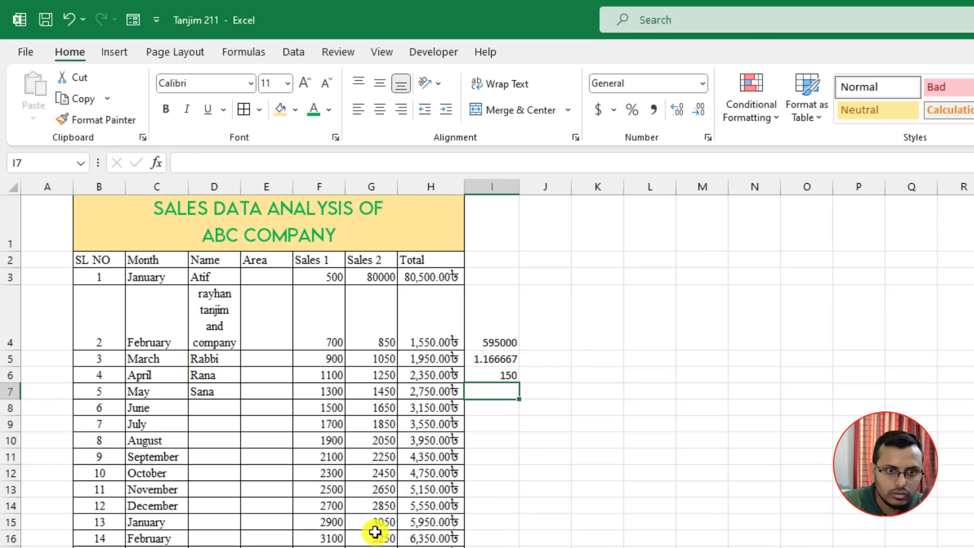
# - Enter a formula in I15 that calculates row 15's Sales 1 as a percentage of its Sales 2 (=F15/G15*100)
pyautogui.click(386, 522)
pyautogui.click(328, 522)
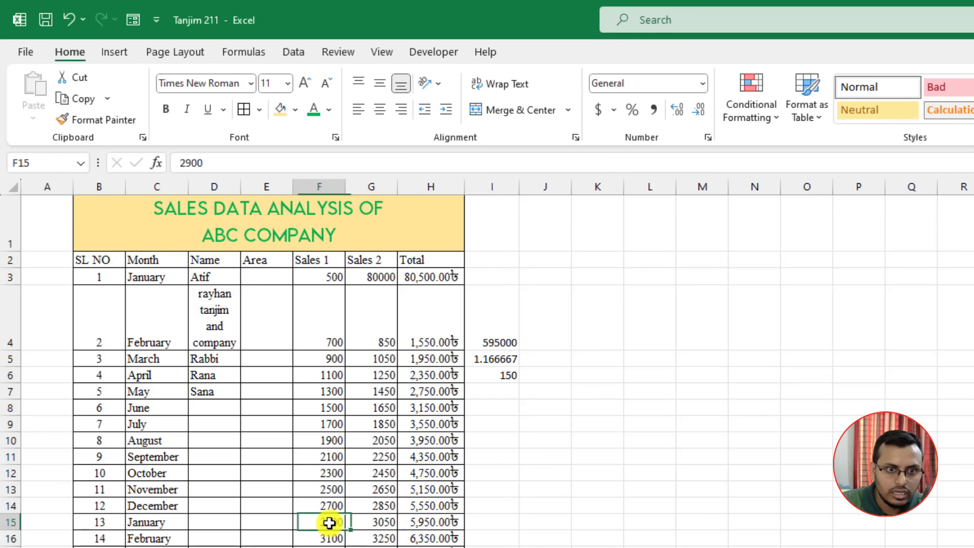
pyautogui.click(368, 522)
pyautogui.click(495, 523)
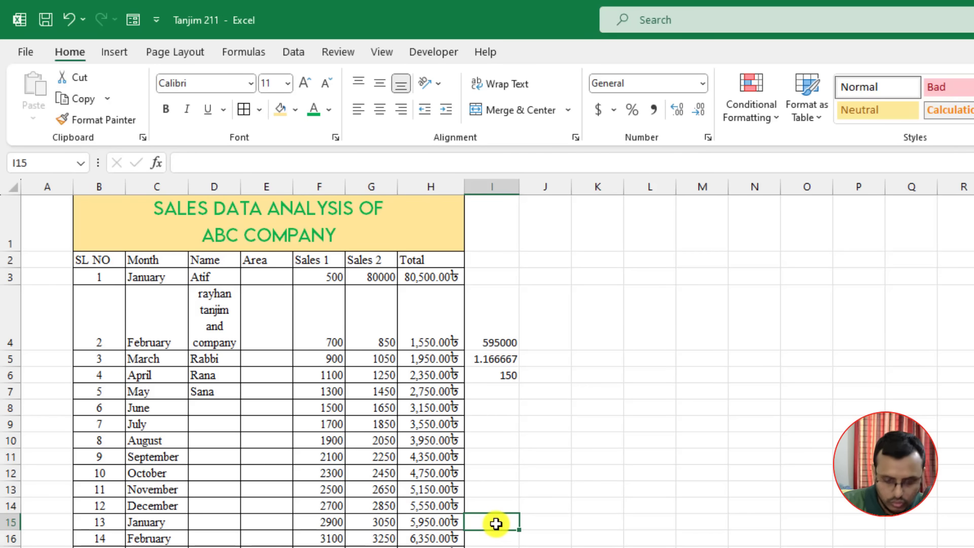
pyautogui.write('=')
pyautogui.click(333, 524)
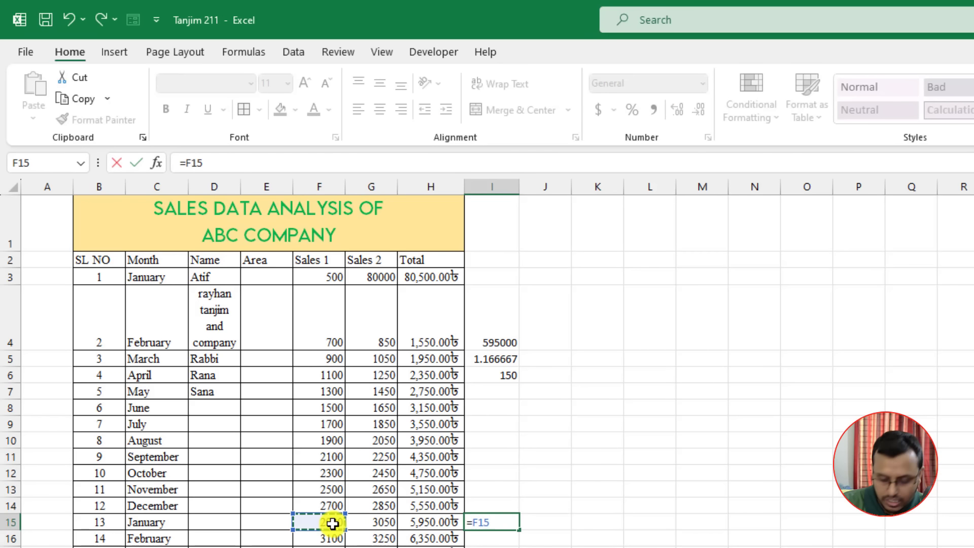
pyautogui.write('/')
pyautogui.click(374, 520)
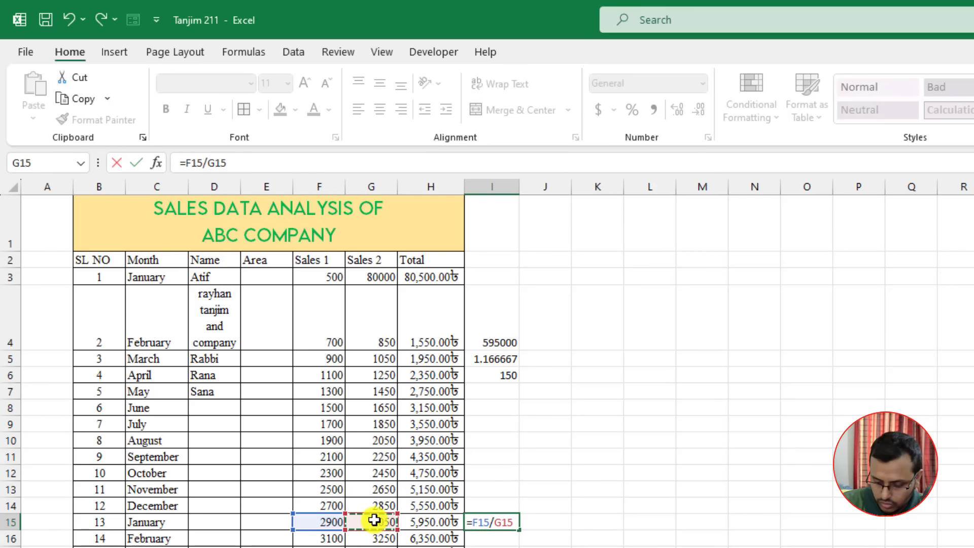
pyautogui.write('*100')
pyautogui.press('Return')
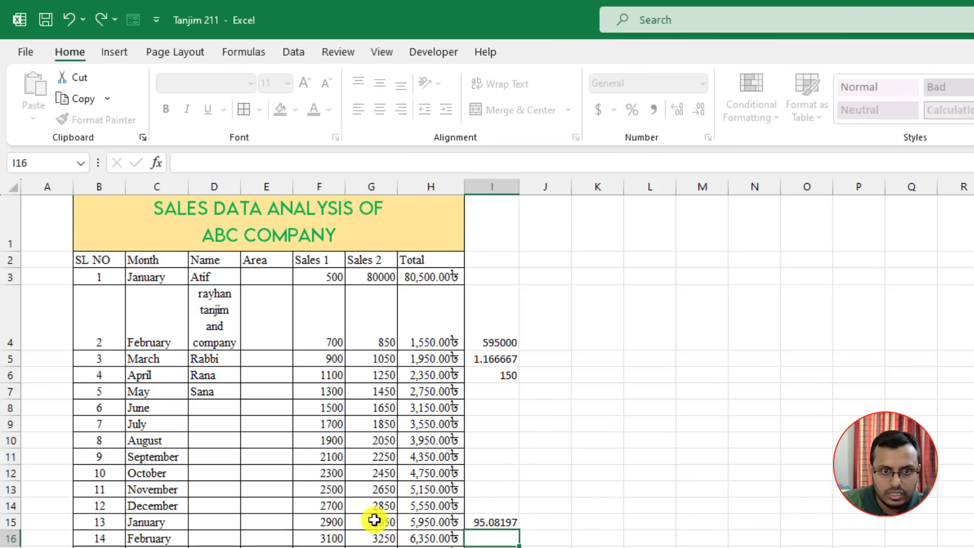
pyautogui.click(490, 527)
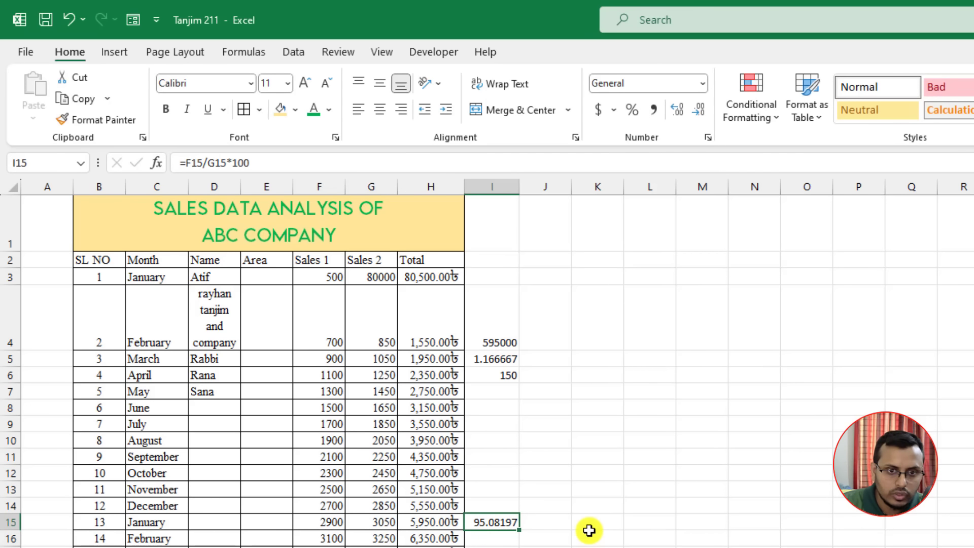